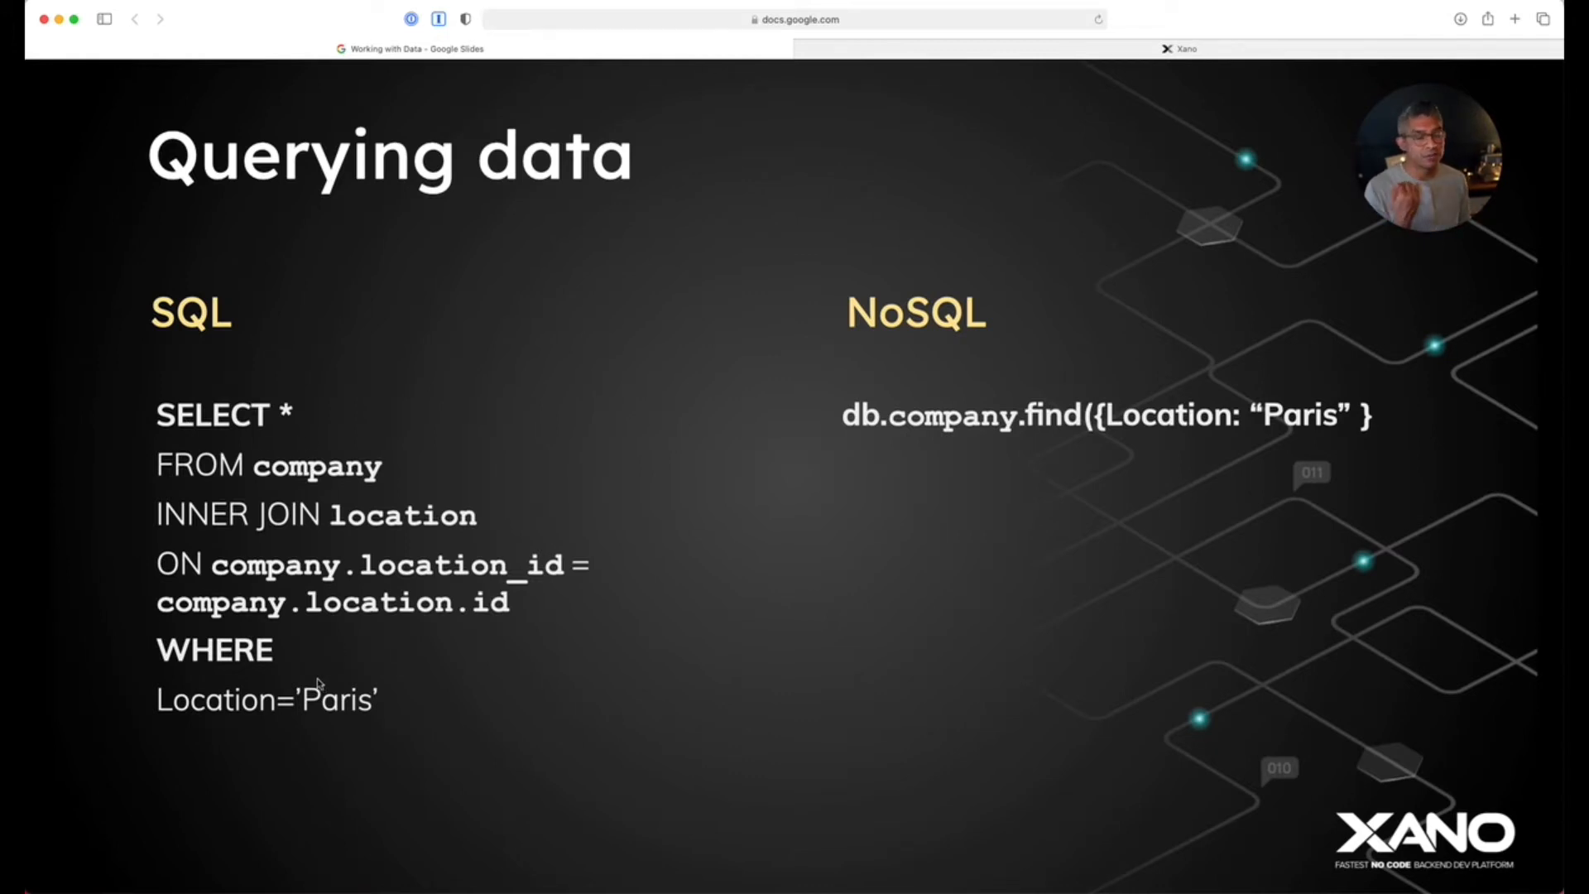
Advance the slides to CODE, which shows PHP and Node.js examples for database access.
left_click(277, 578)
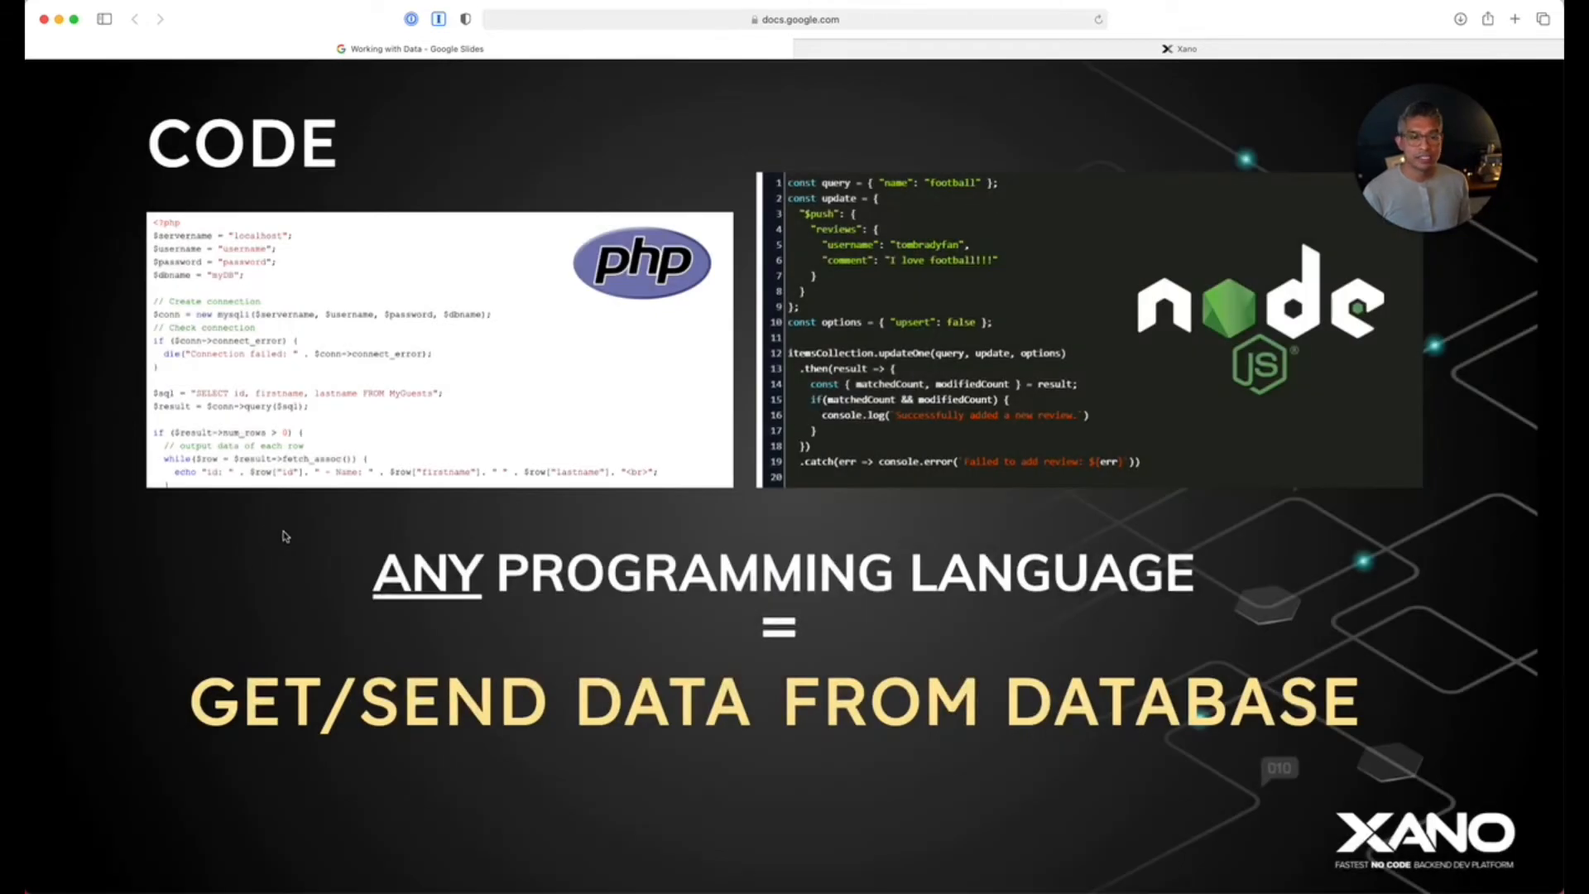
Step back to Querying data, then forward through CODE to the No Code Backend Tools slide.
key("Left")
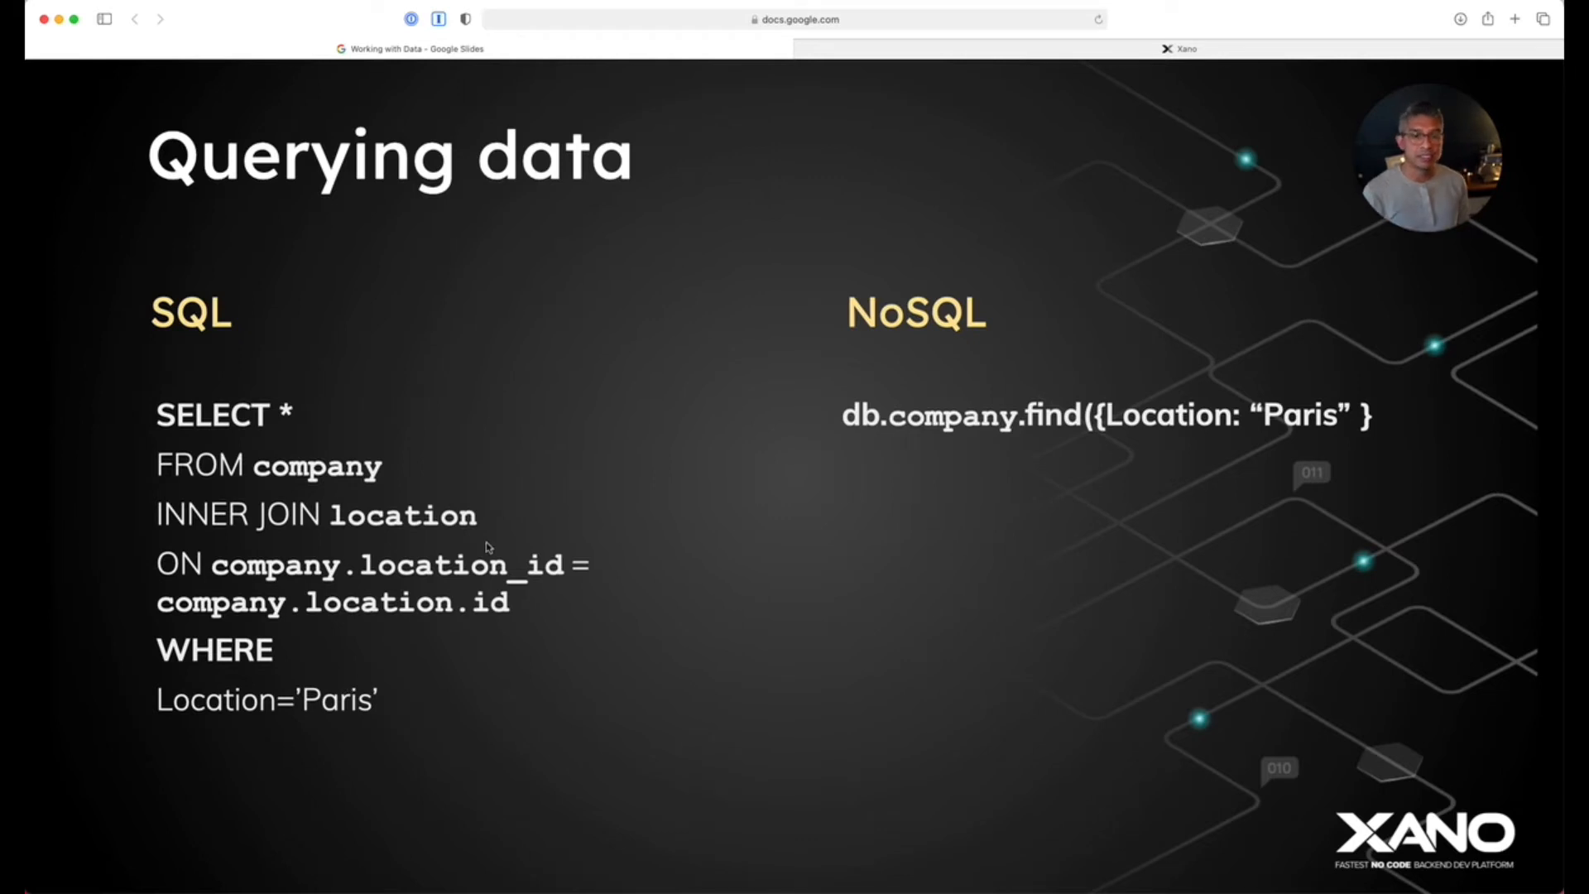
key("Right")
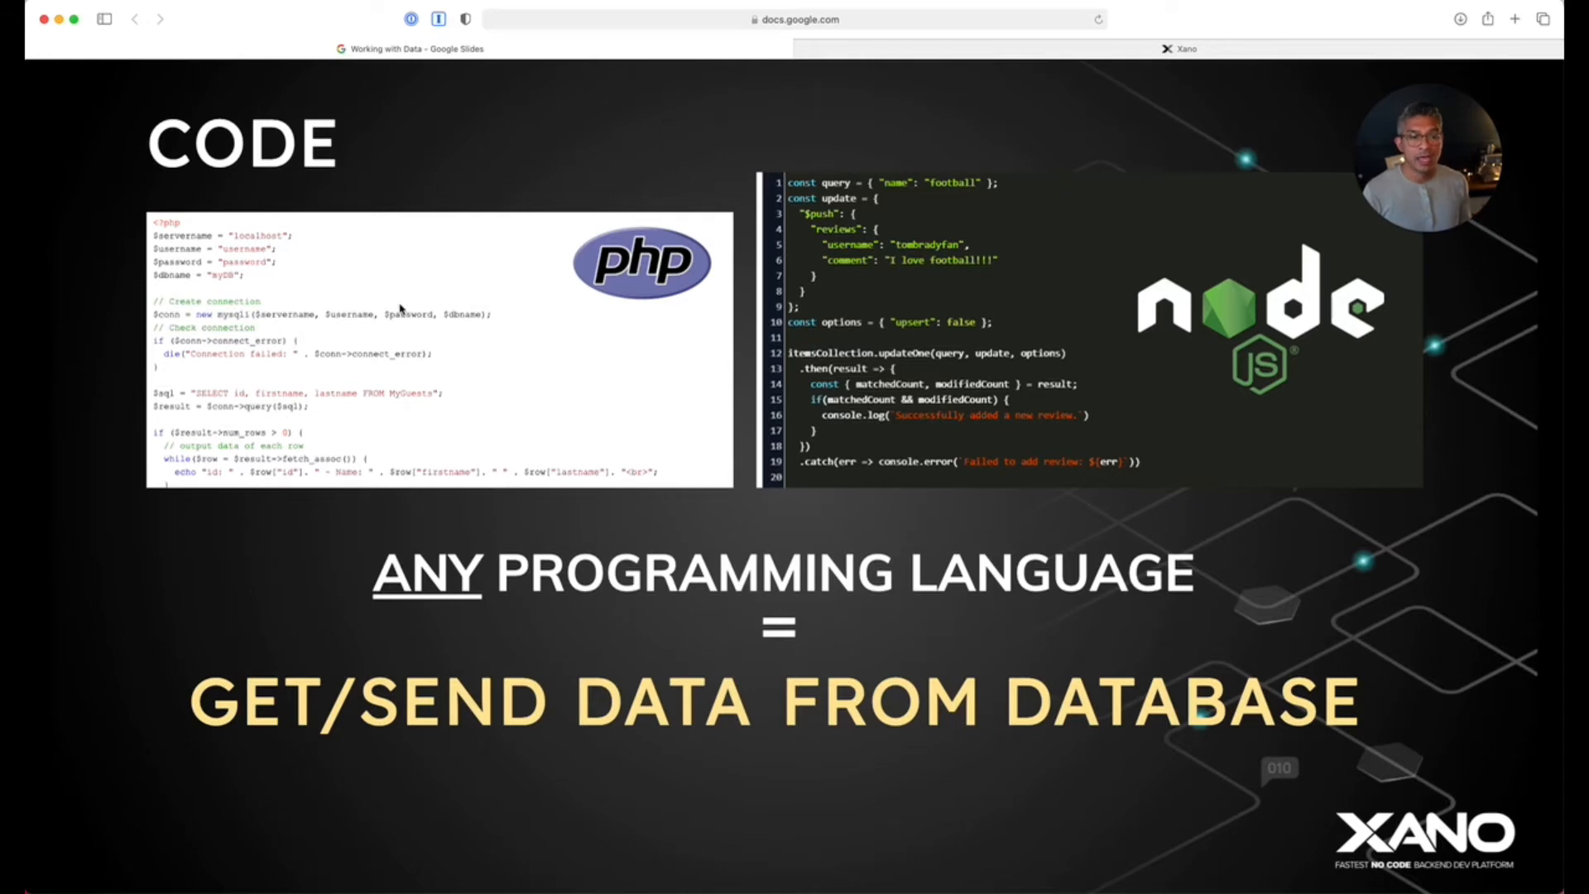
key("Right")
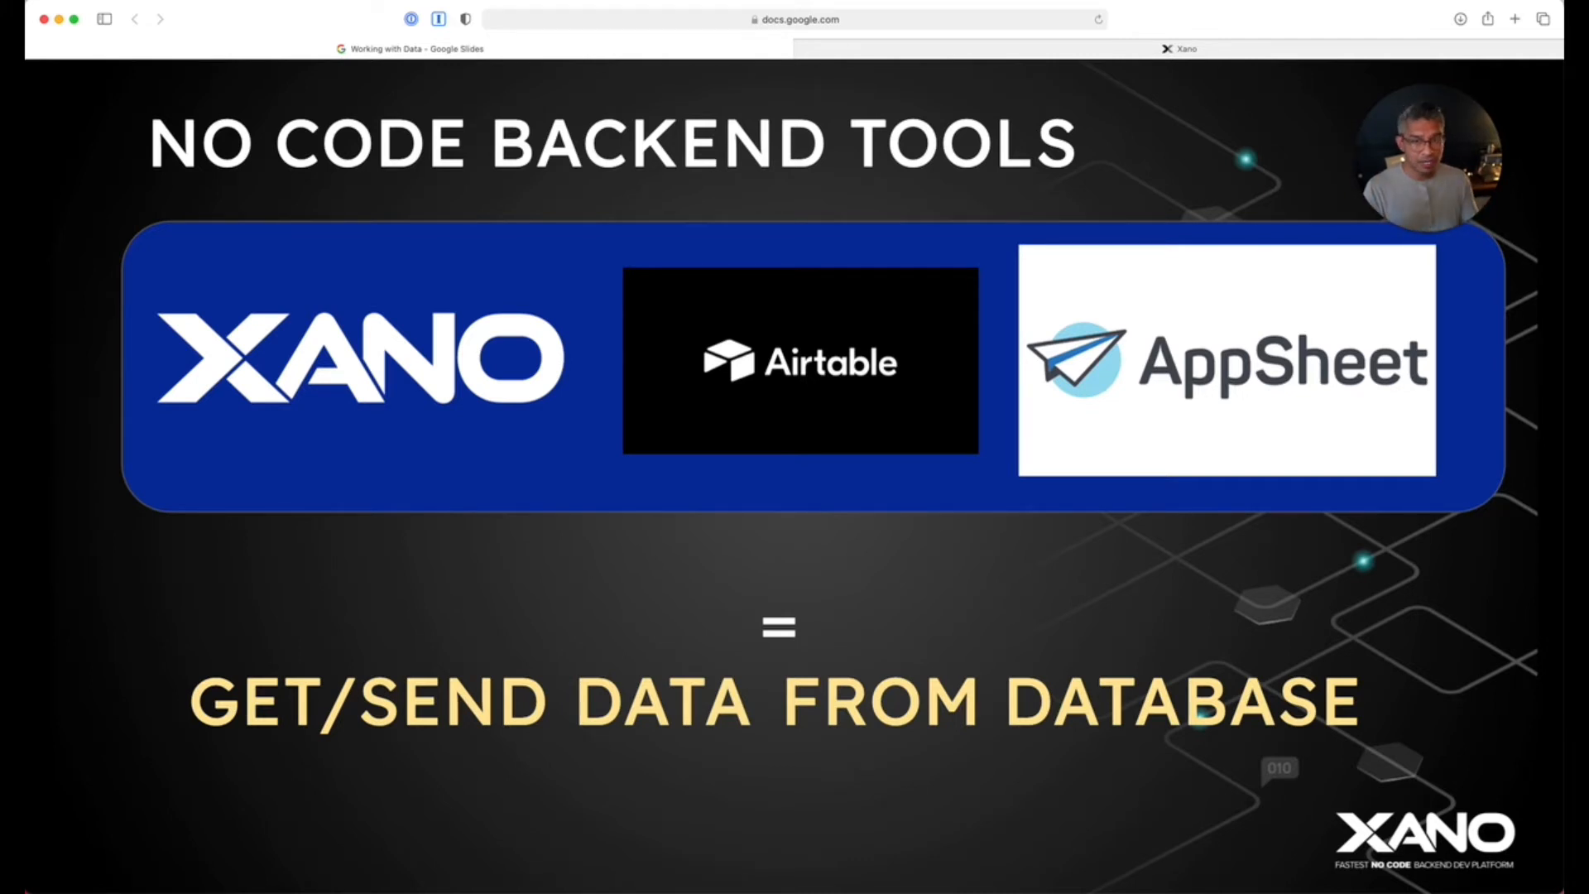
key("Right")
key("Right")
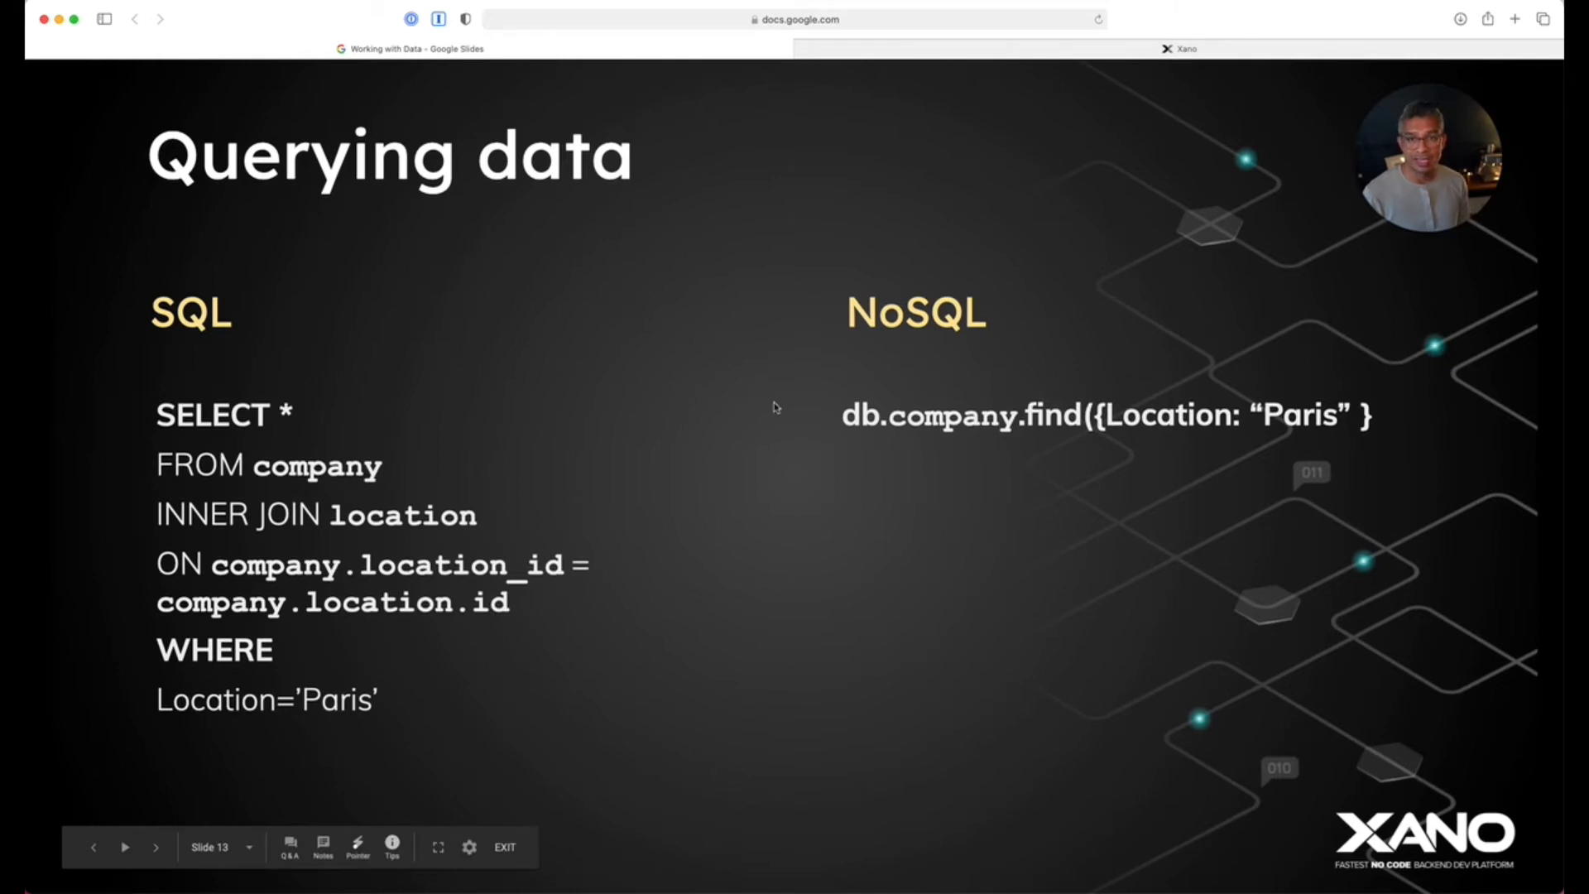
key("Right")
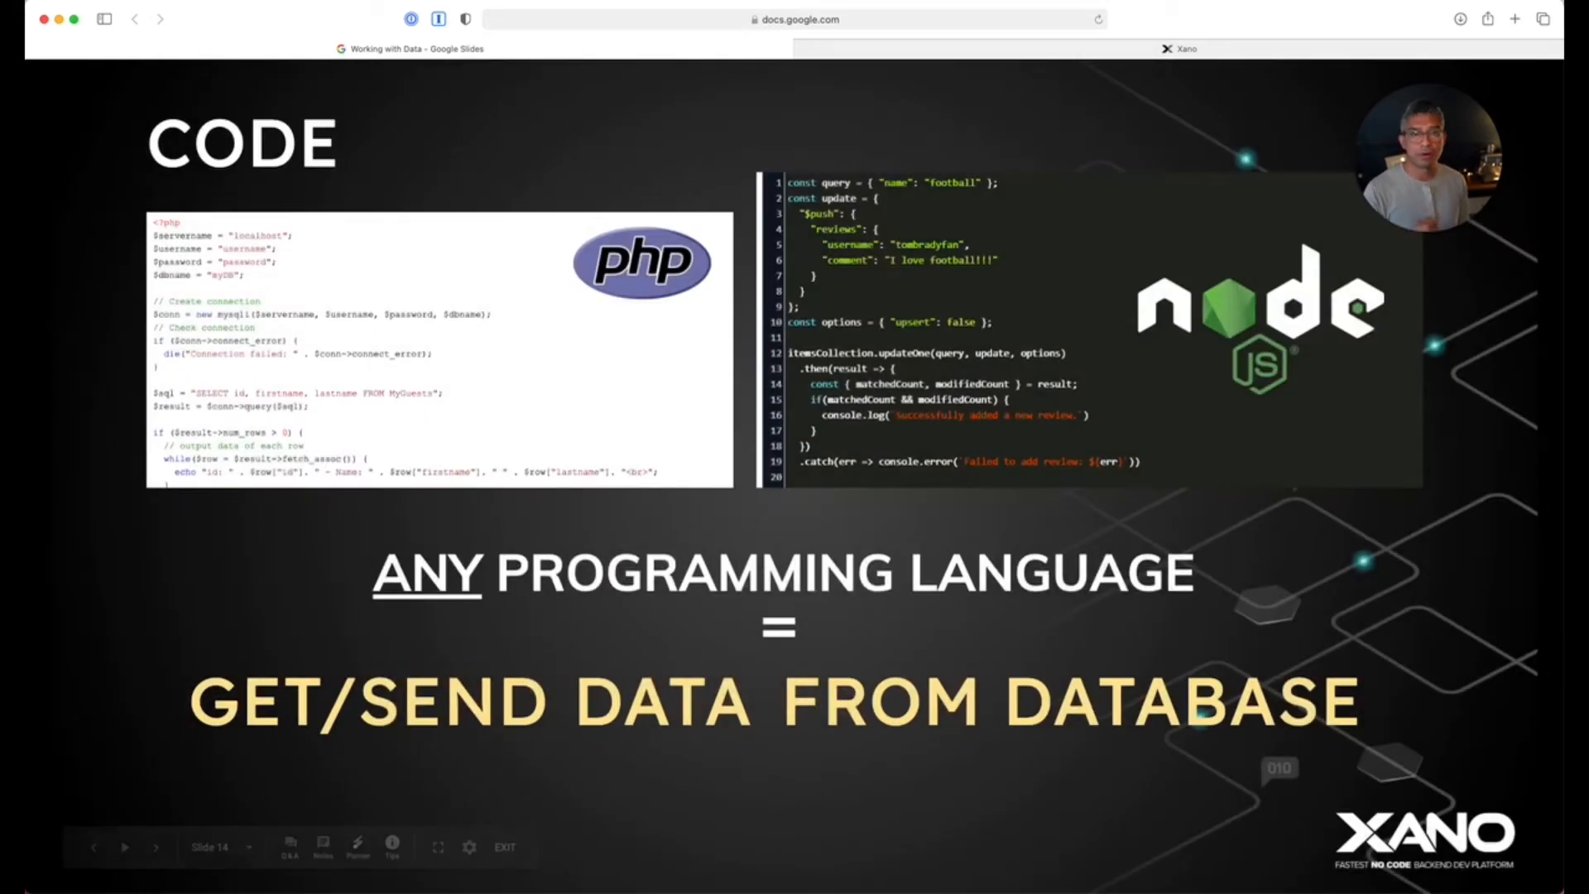
key("Right")
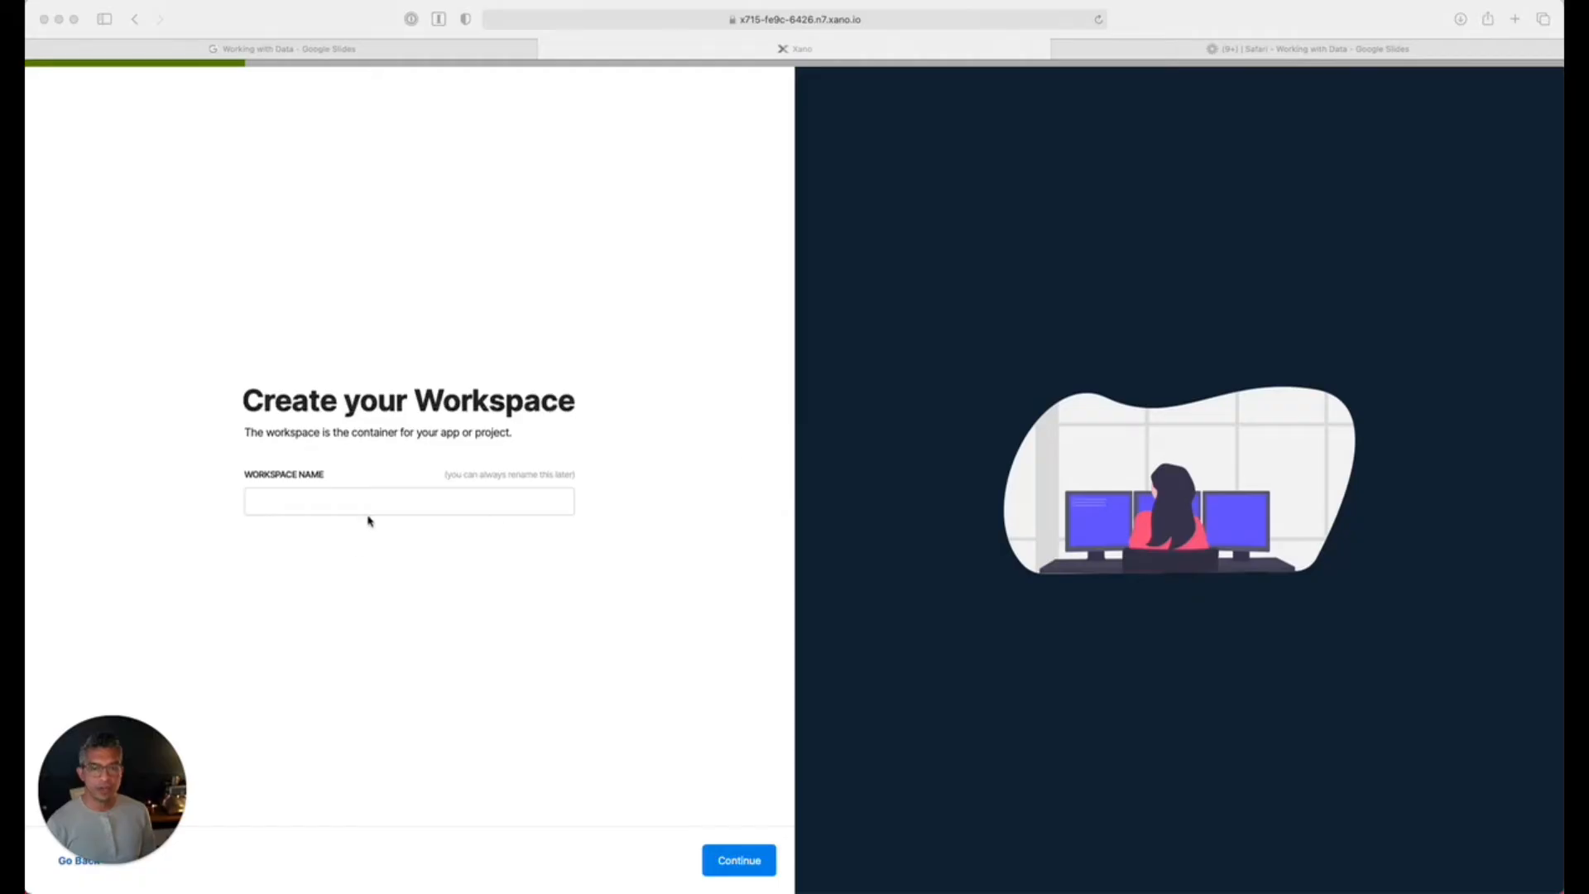
Name the new workspace 'Job board' and choose to start from scratch.
left_click(379, 498)
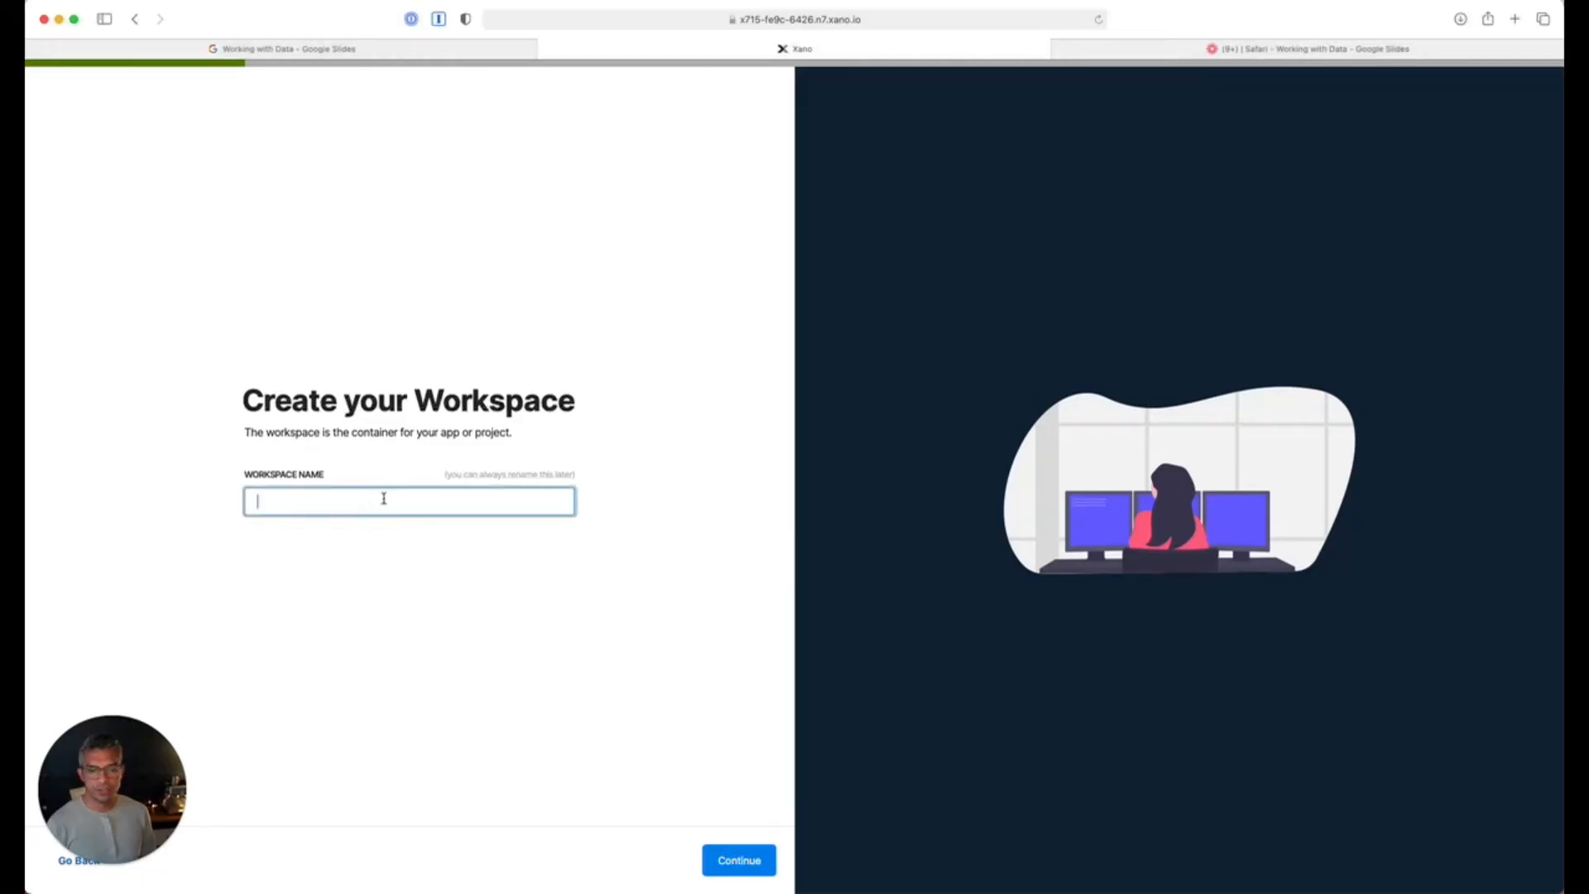
type("Job board")
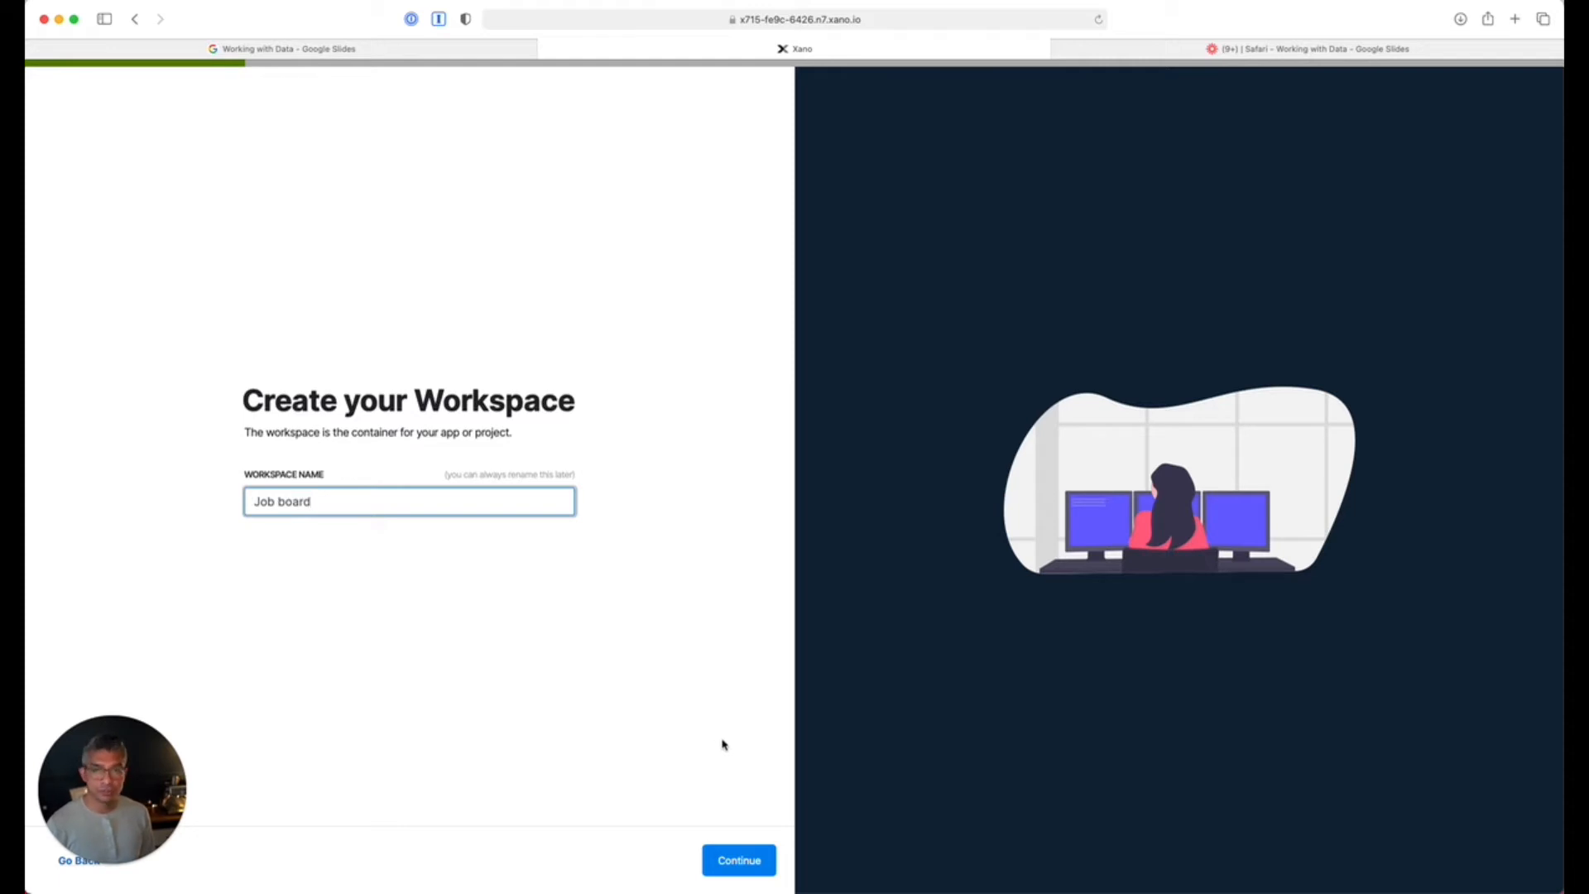
left_click(768, 859)
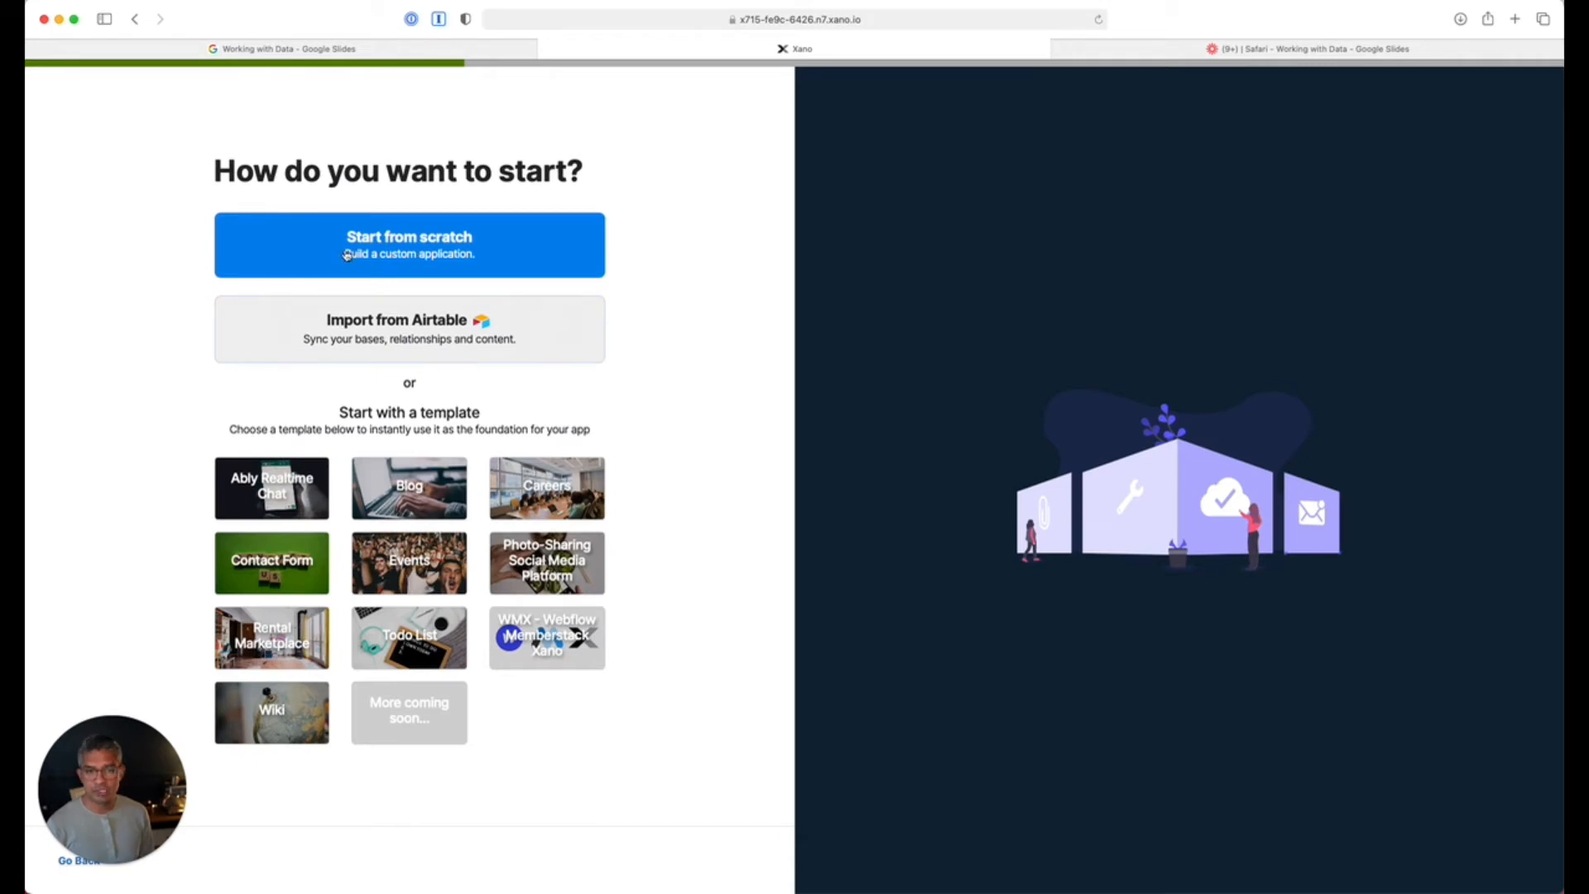
left_click(346, 254)
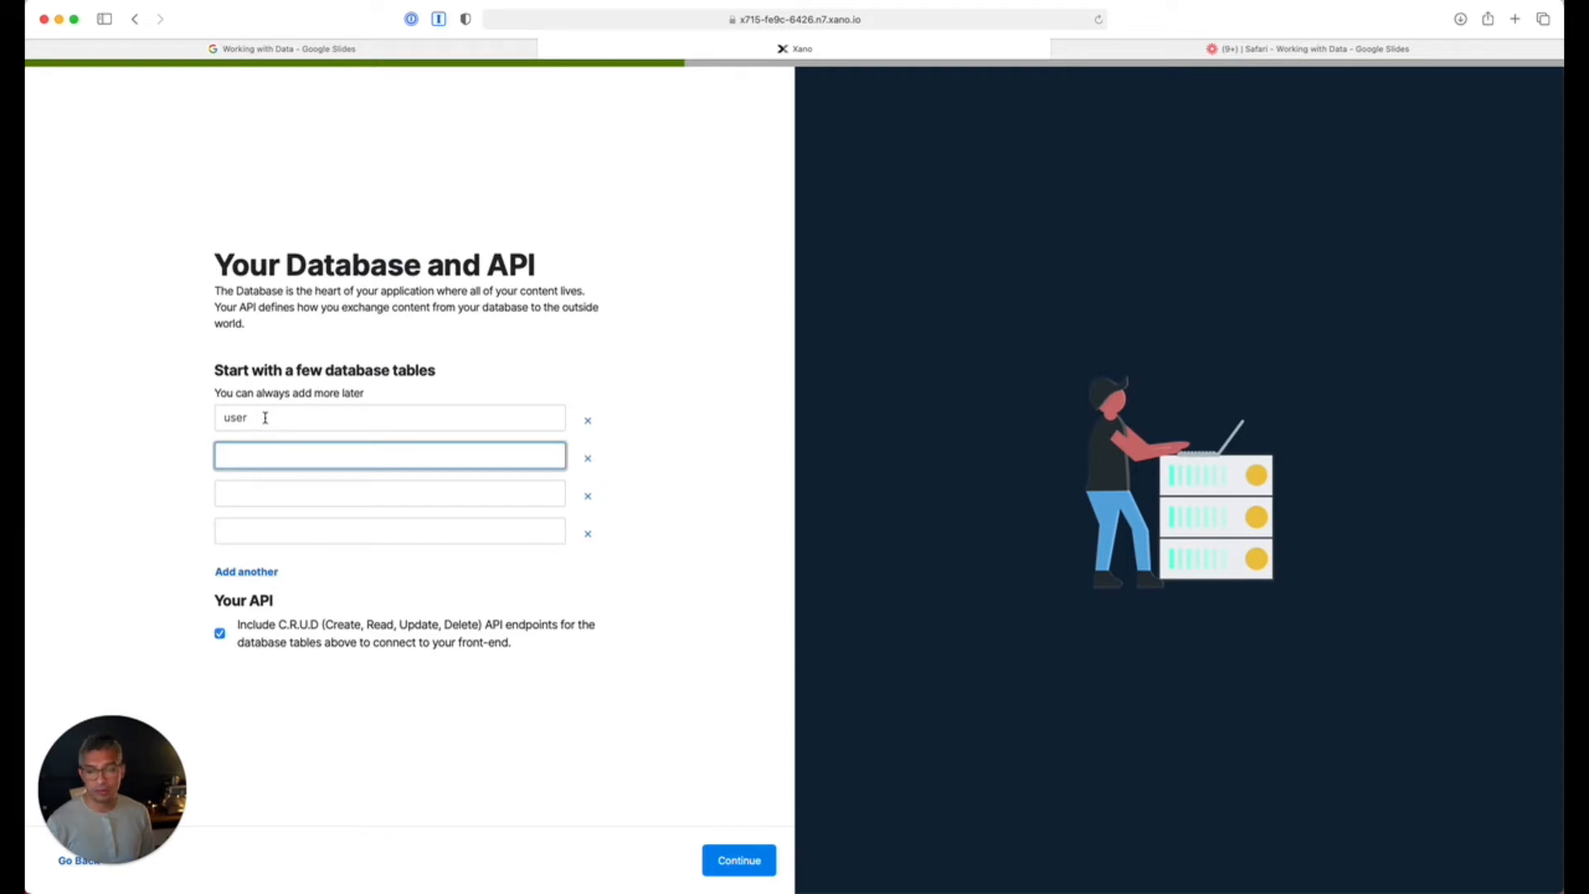
Enter company, job and location as table names alongside user, undoing the accidental deletions.
type("company")
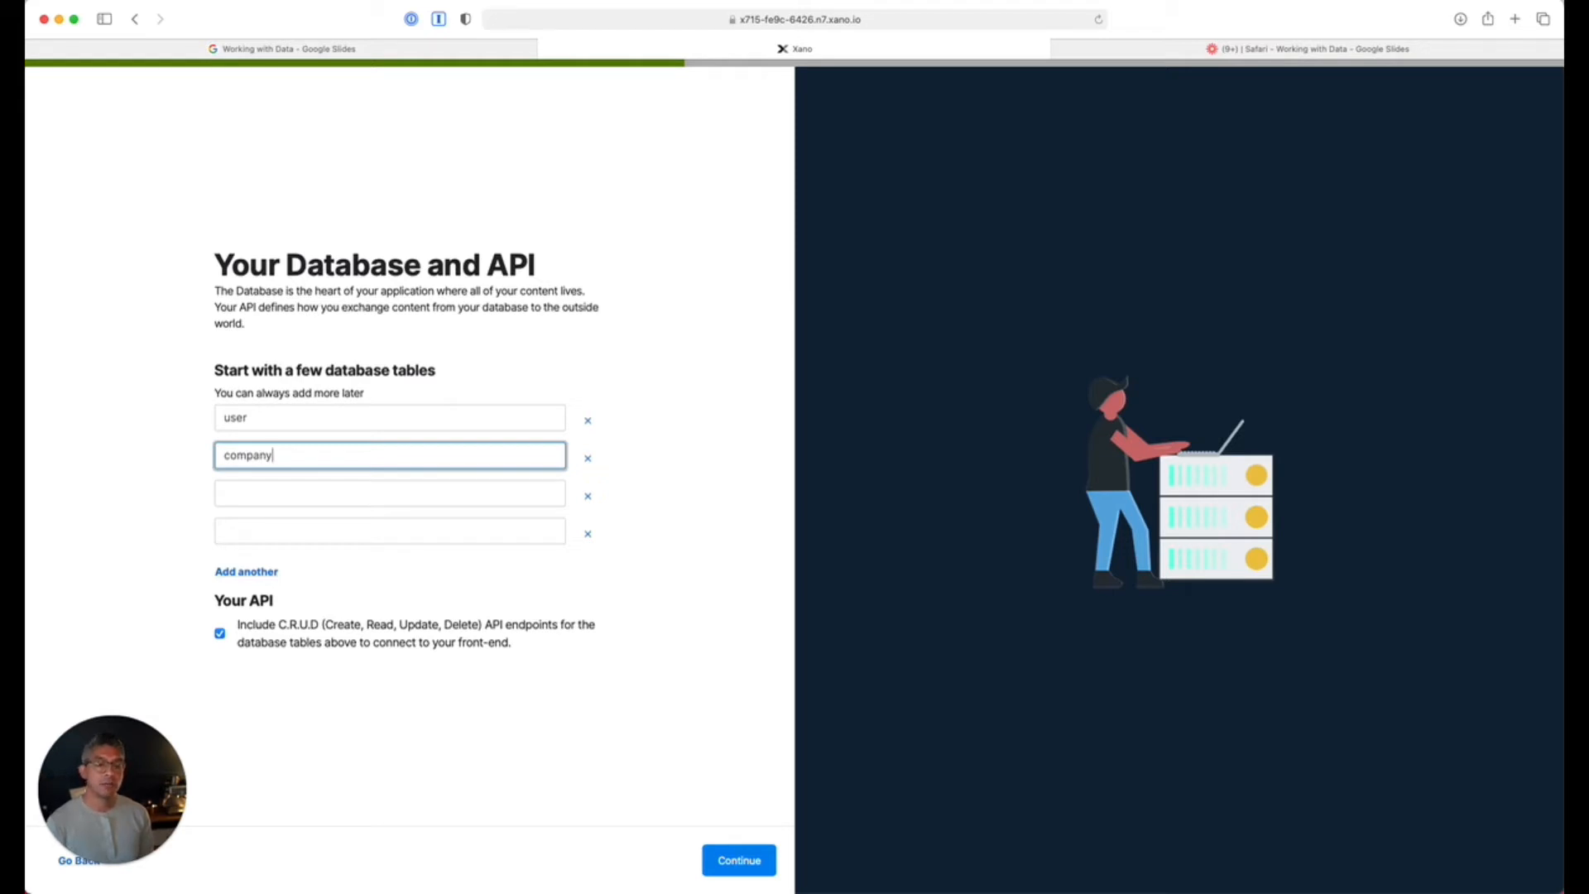
key("Tab")
type("job")
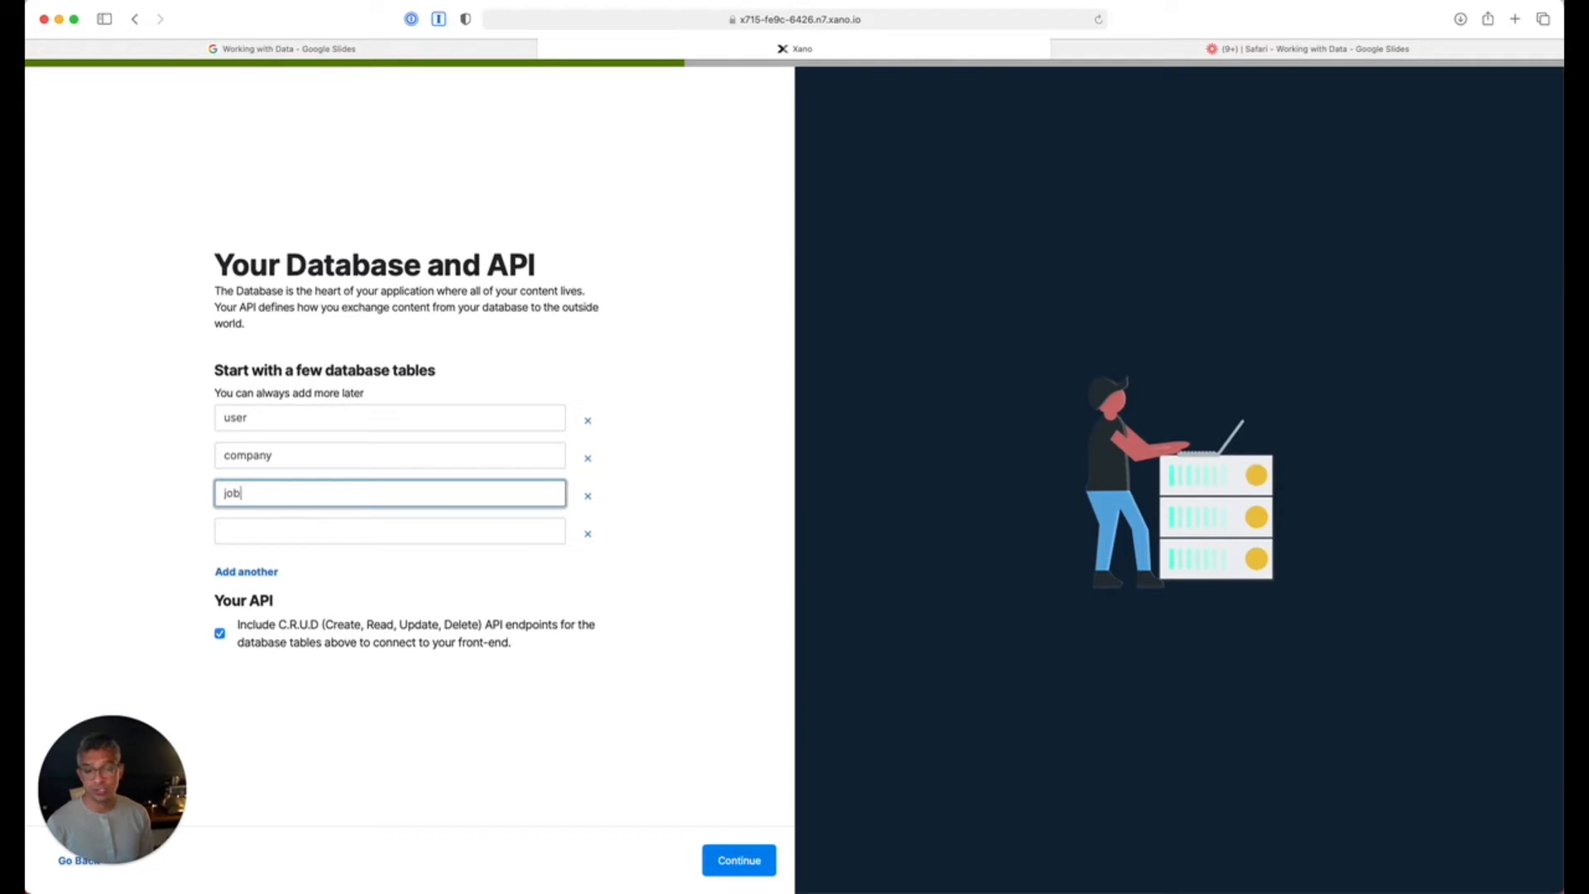
key("Tab")
type("location")
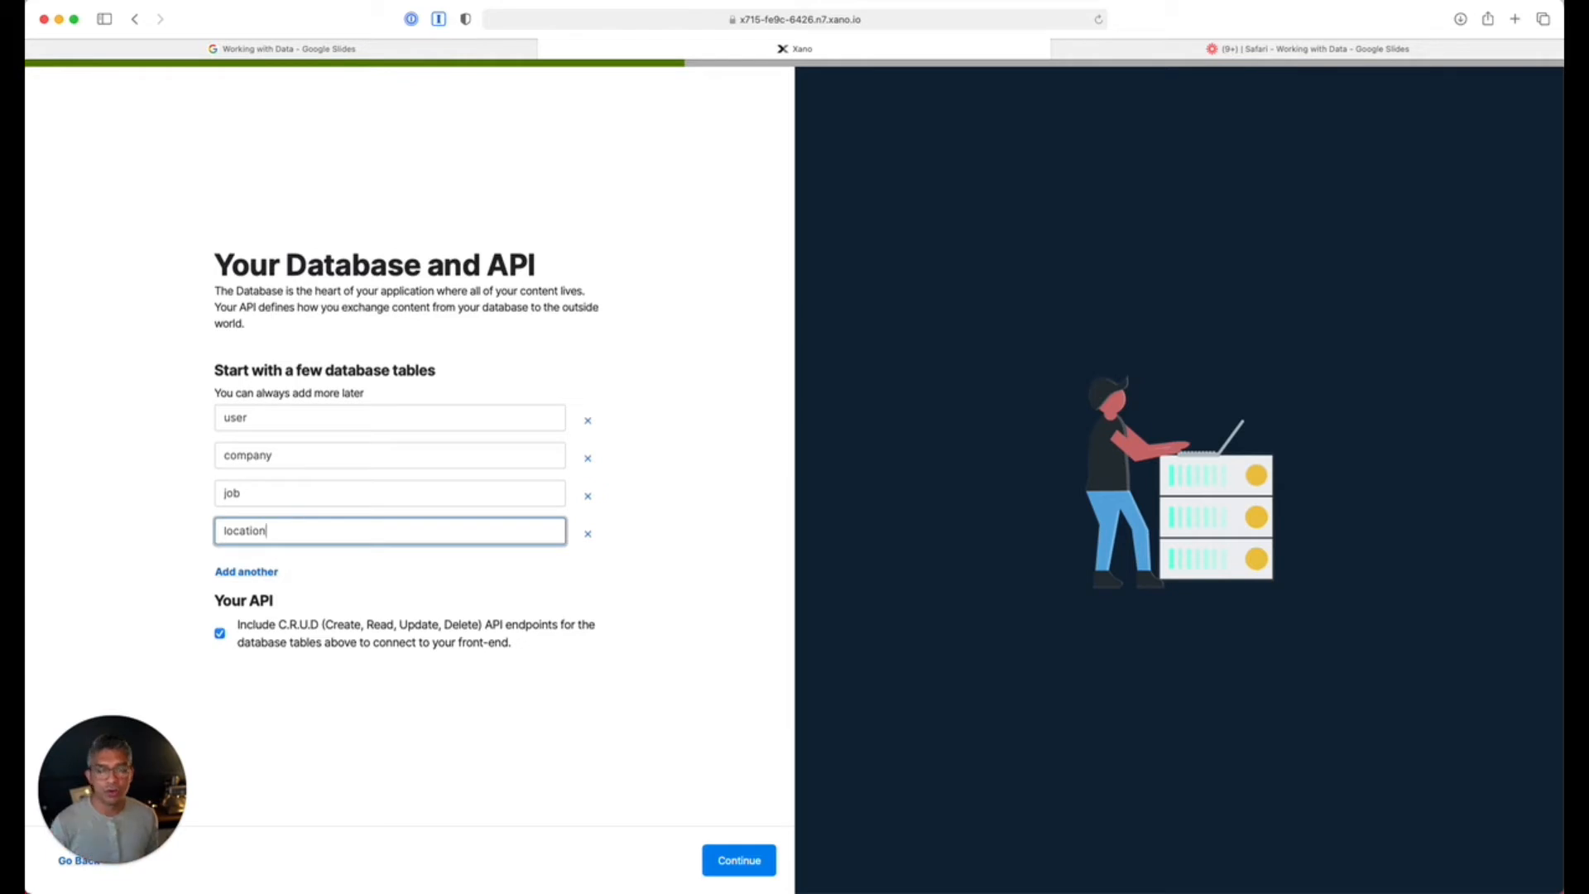
key("super+BackSpace")
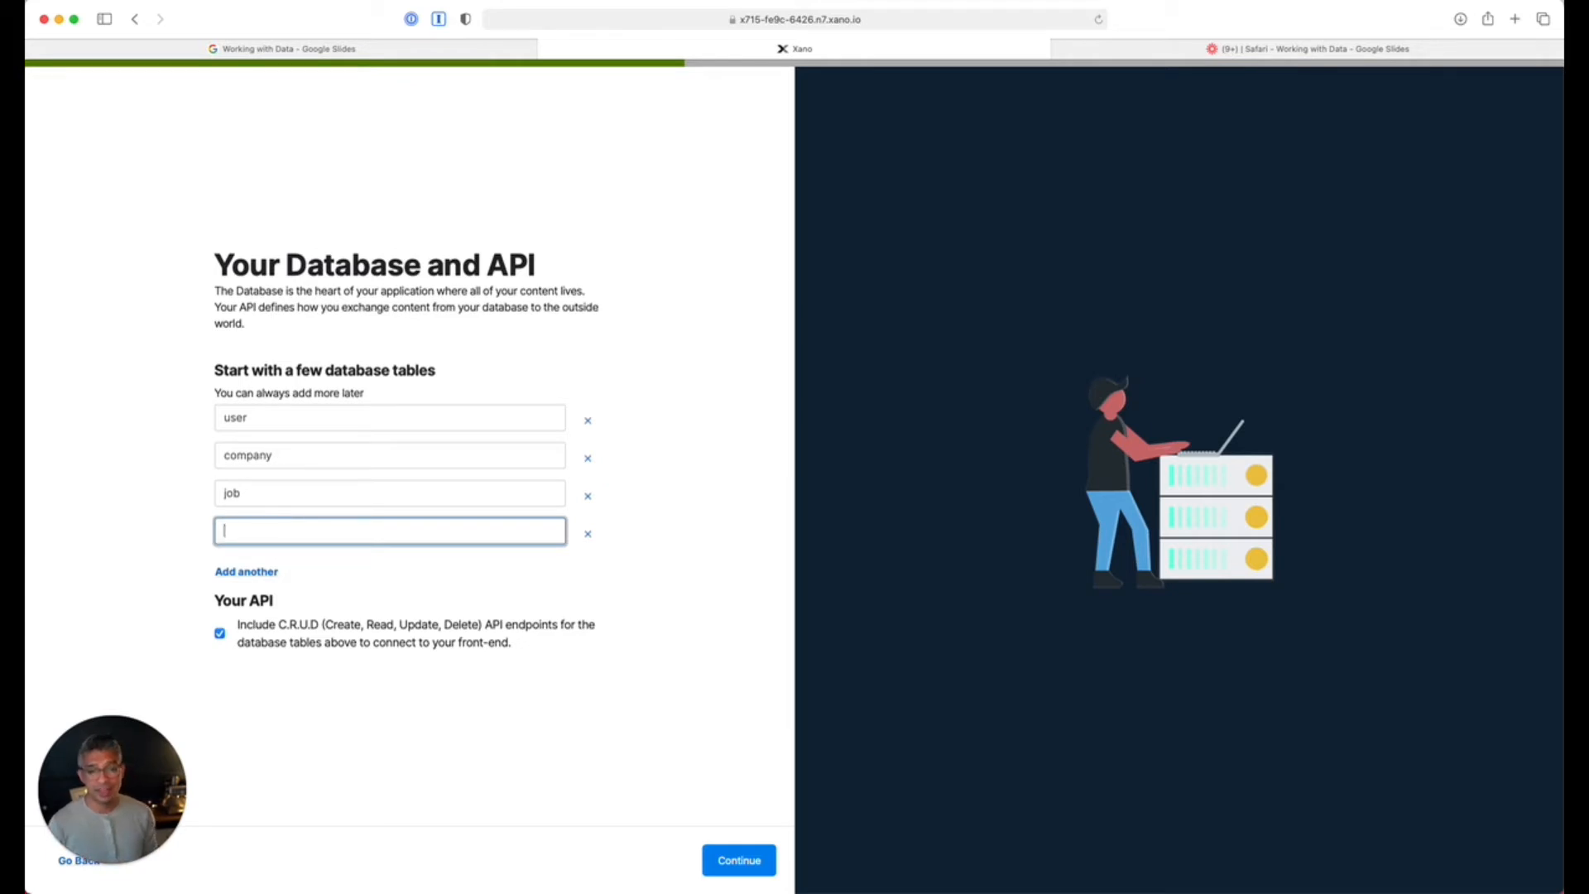
left_click(301, 455)
key("super+BackSpace")
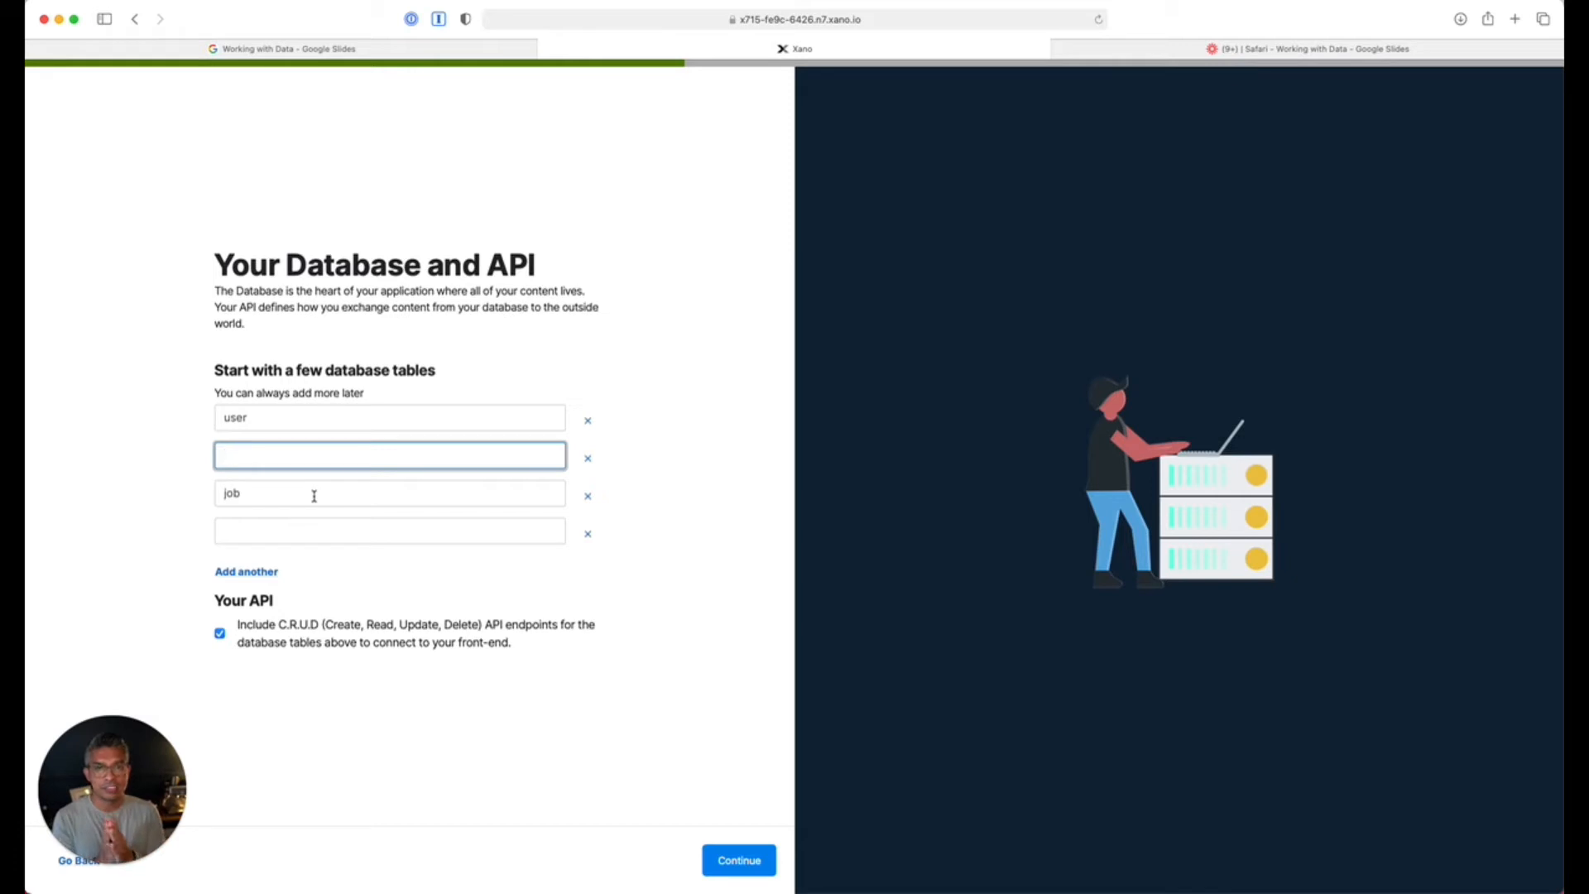
key("super+z")
key("super+z")
left_click(358, 459)
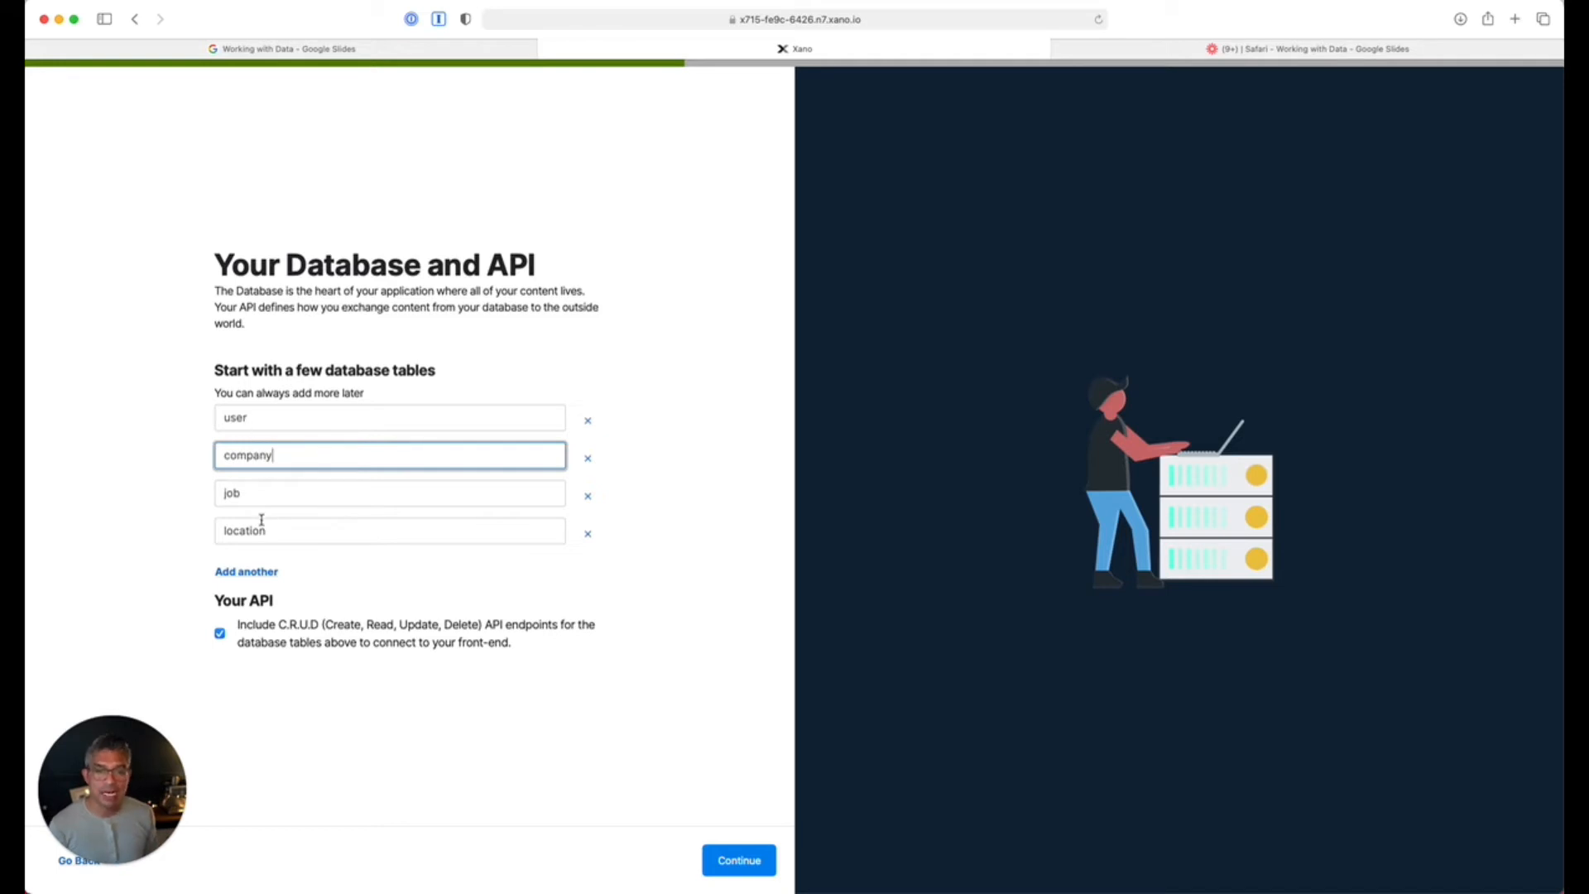
Confirm the four tables, skip extra features, finish with email login, and view the Database tables.
left_click(733, 860)
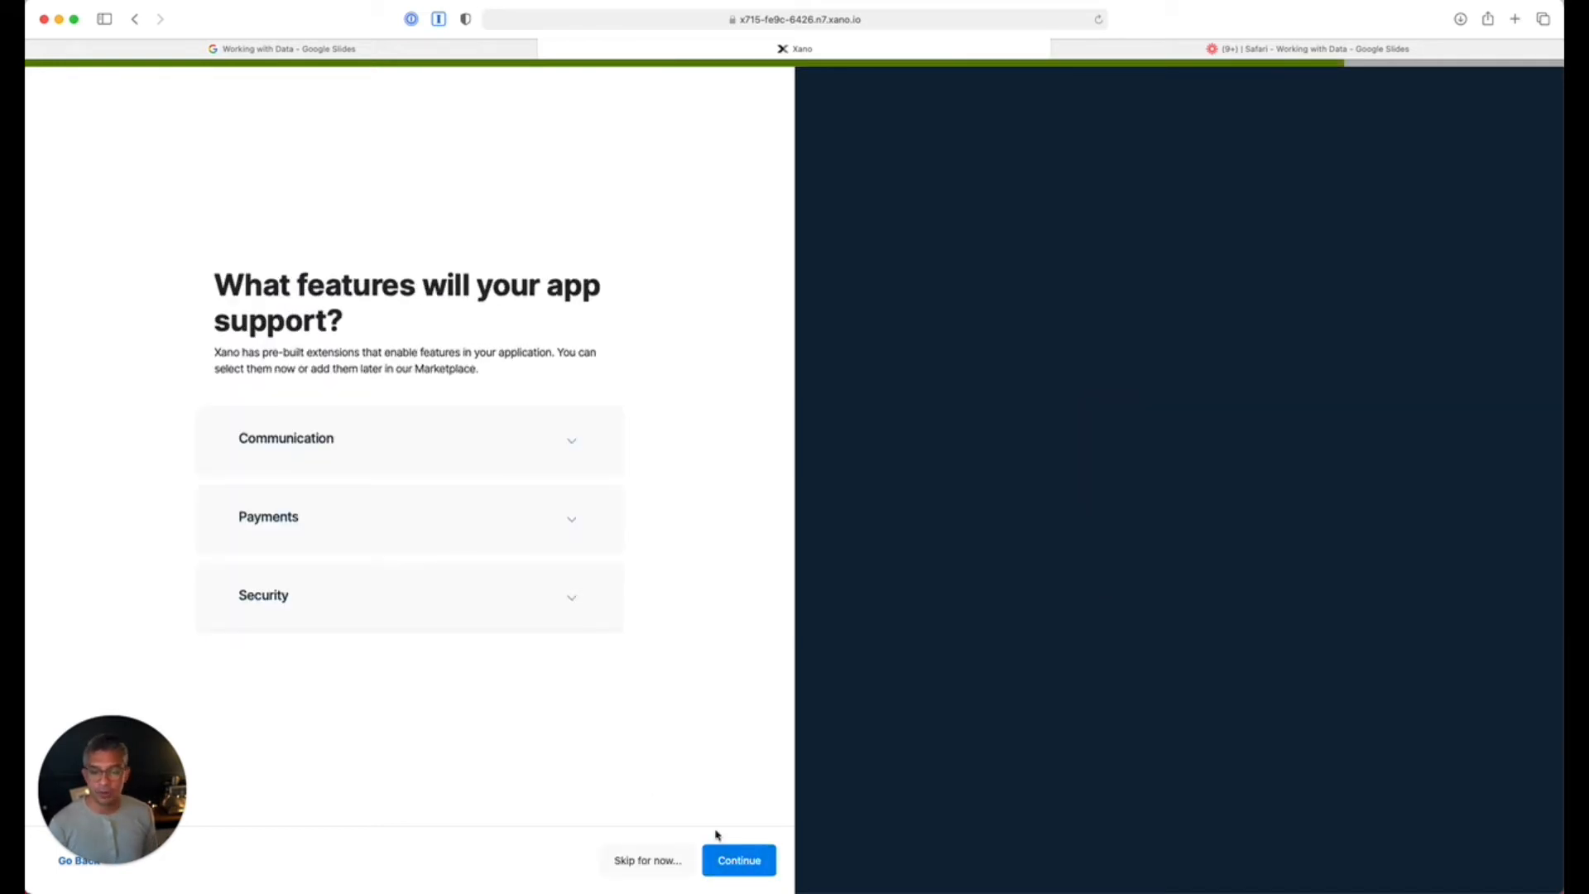
left_click(647, 859)
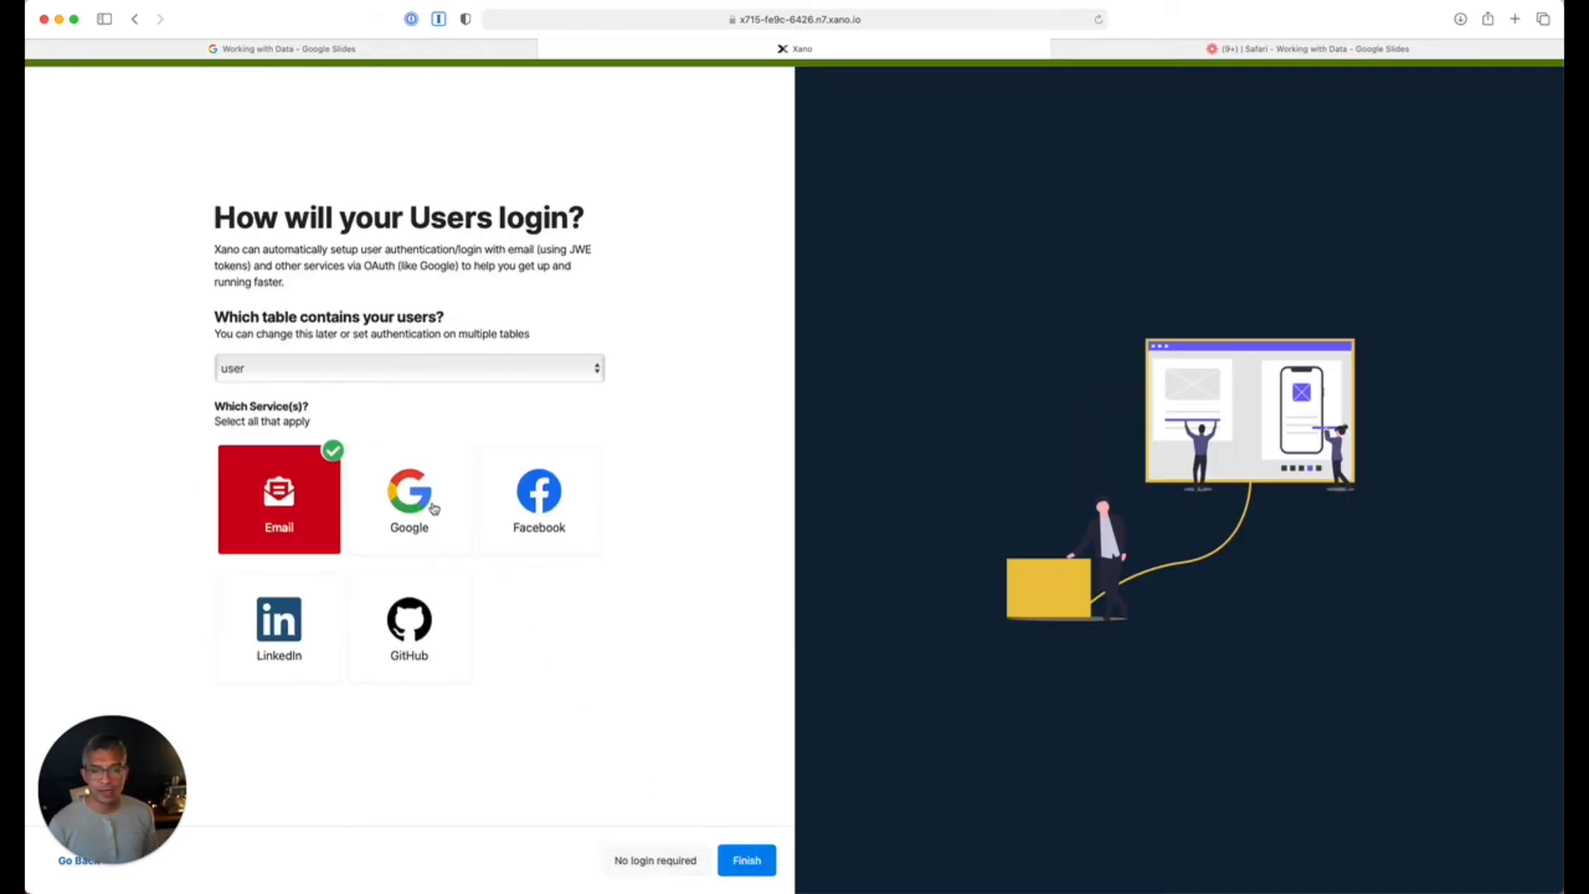
left_click(631, 875)
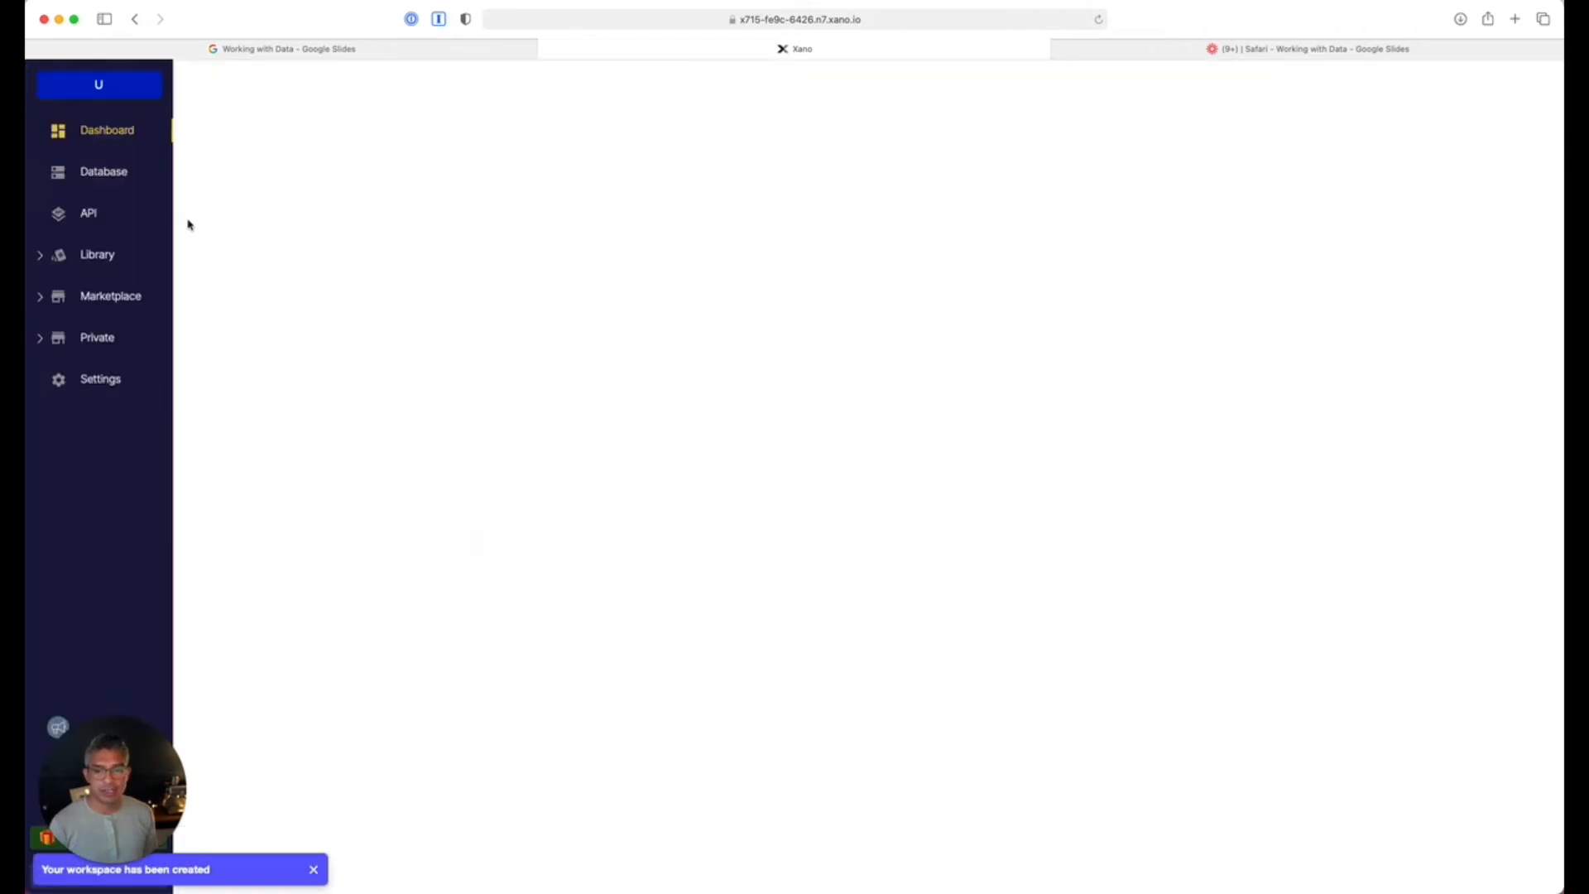
left_click(100, 174)
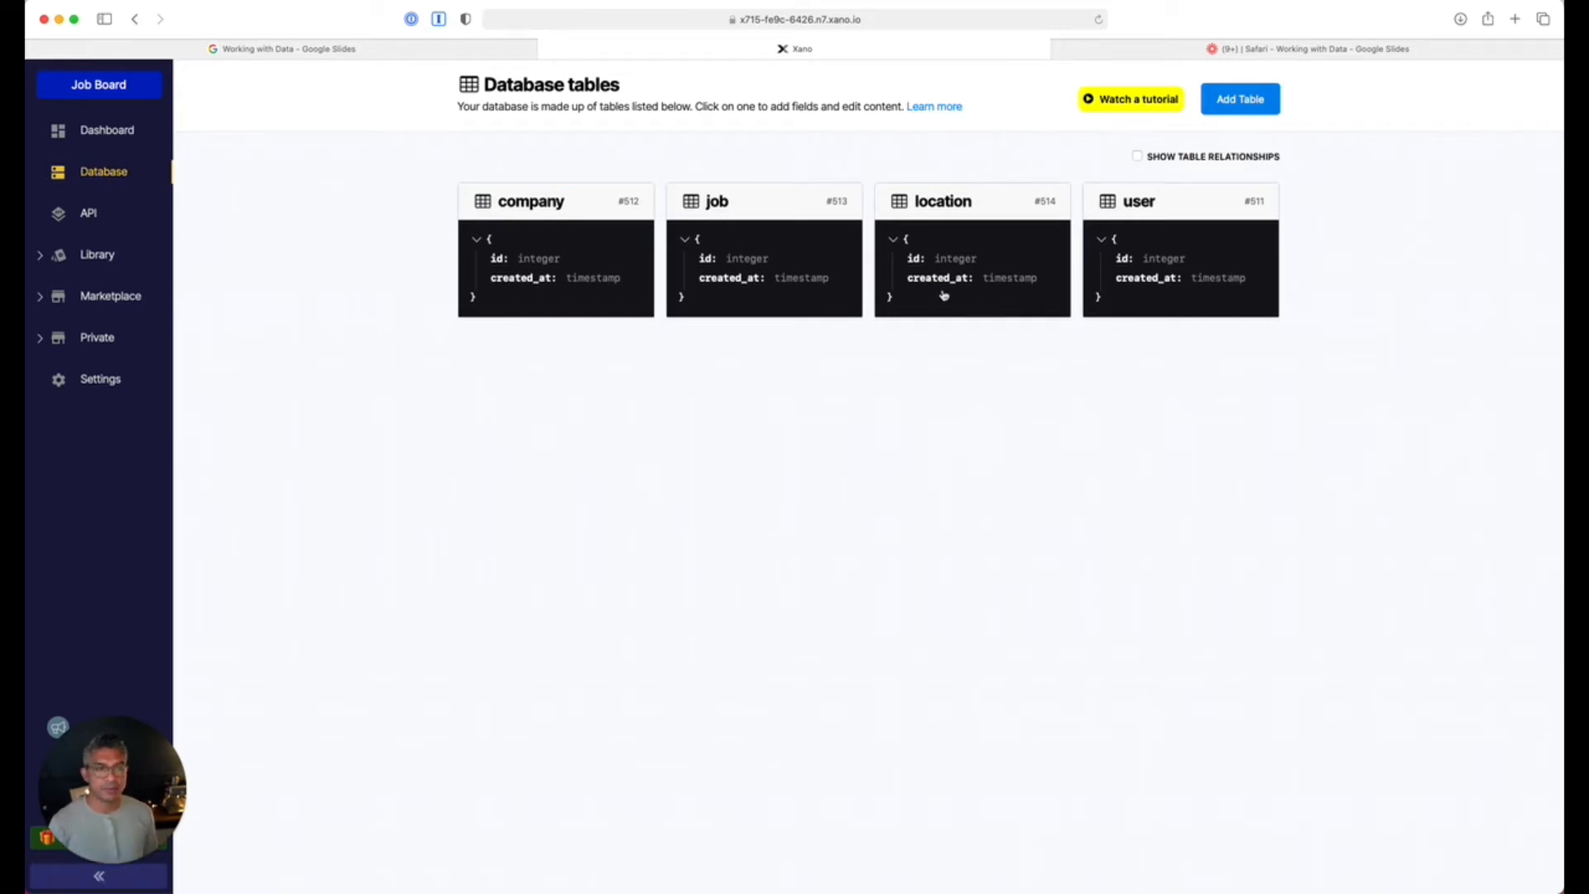
Open the location table and add a text column named 'name'.
left_click(937, 204)
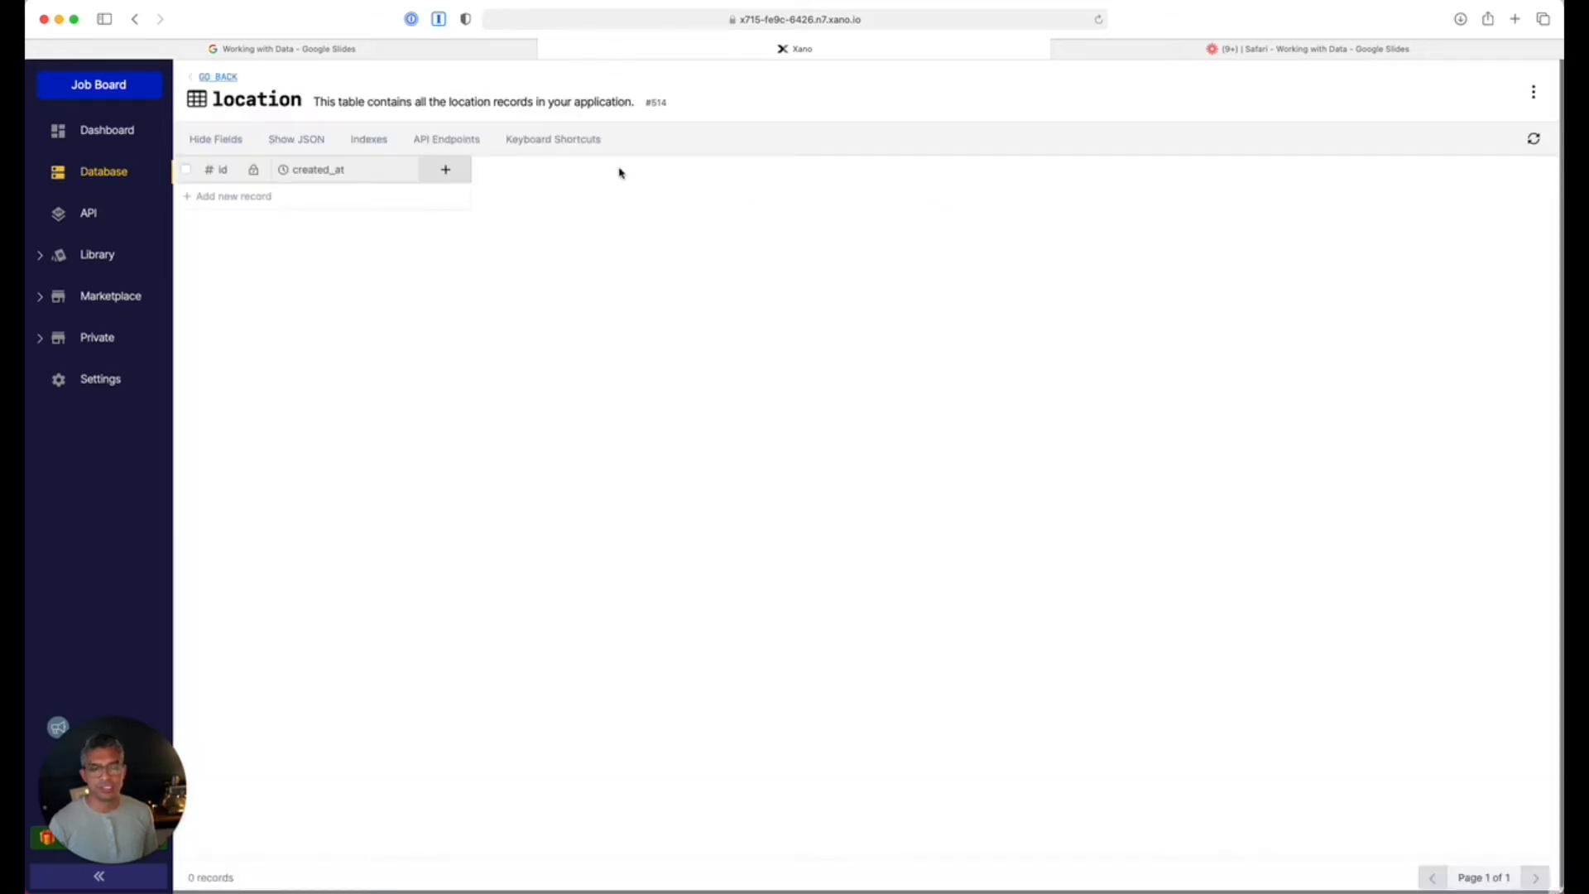
left_click(454, 169)
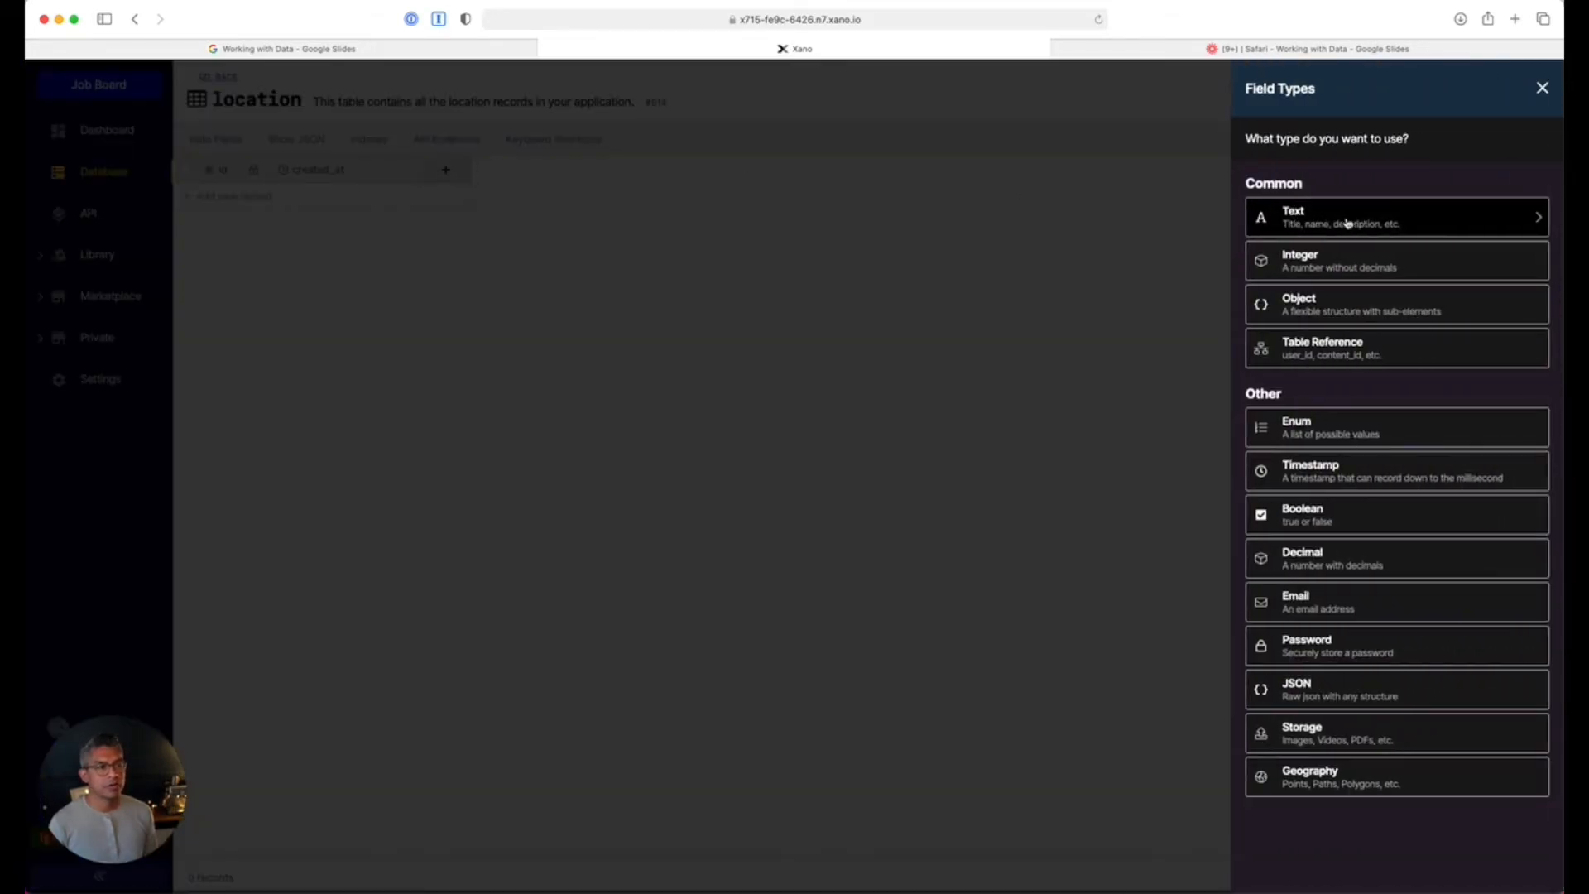
left_click(1347, 222)
type("name")
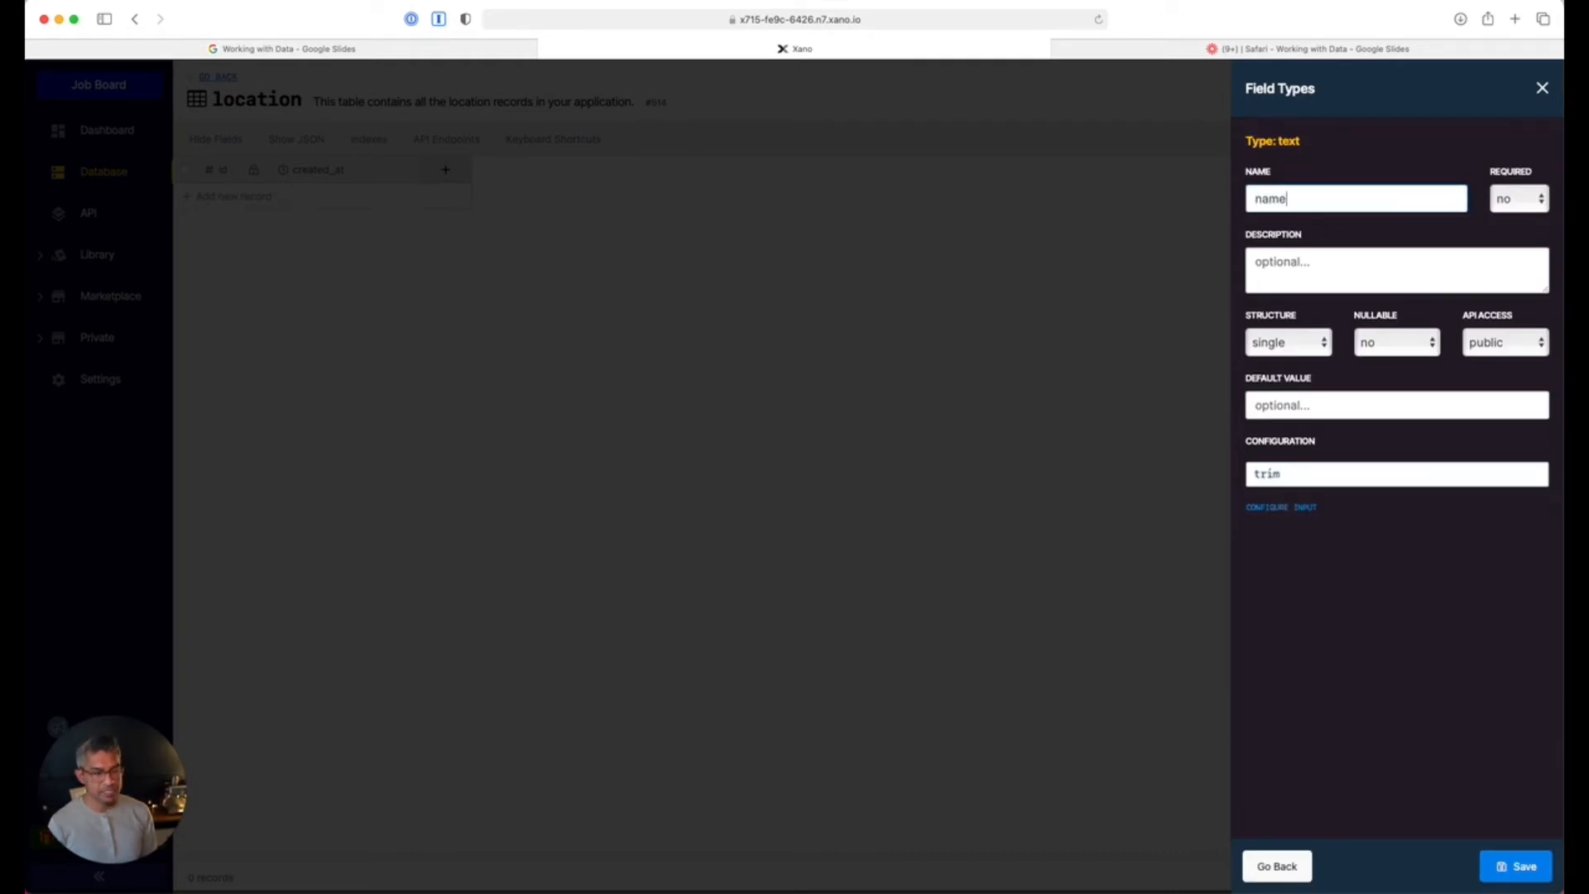
left_click(1509, 863)
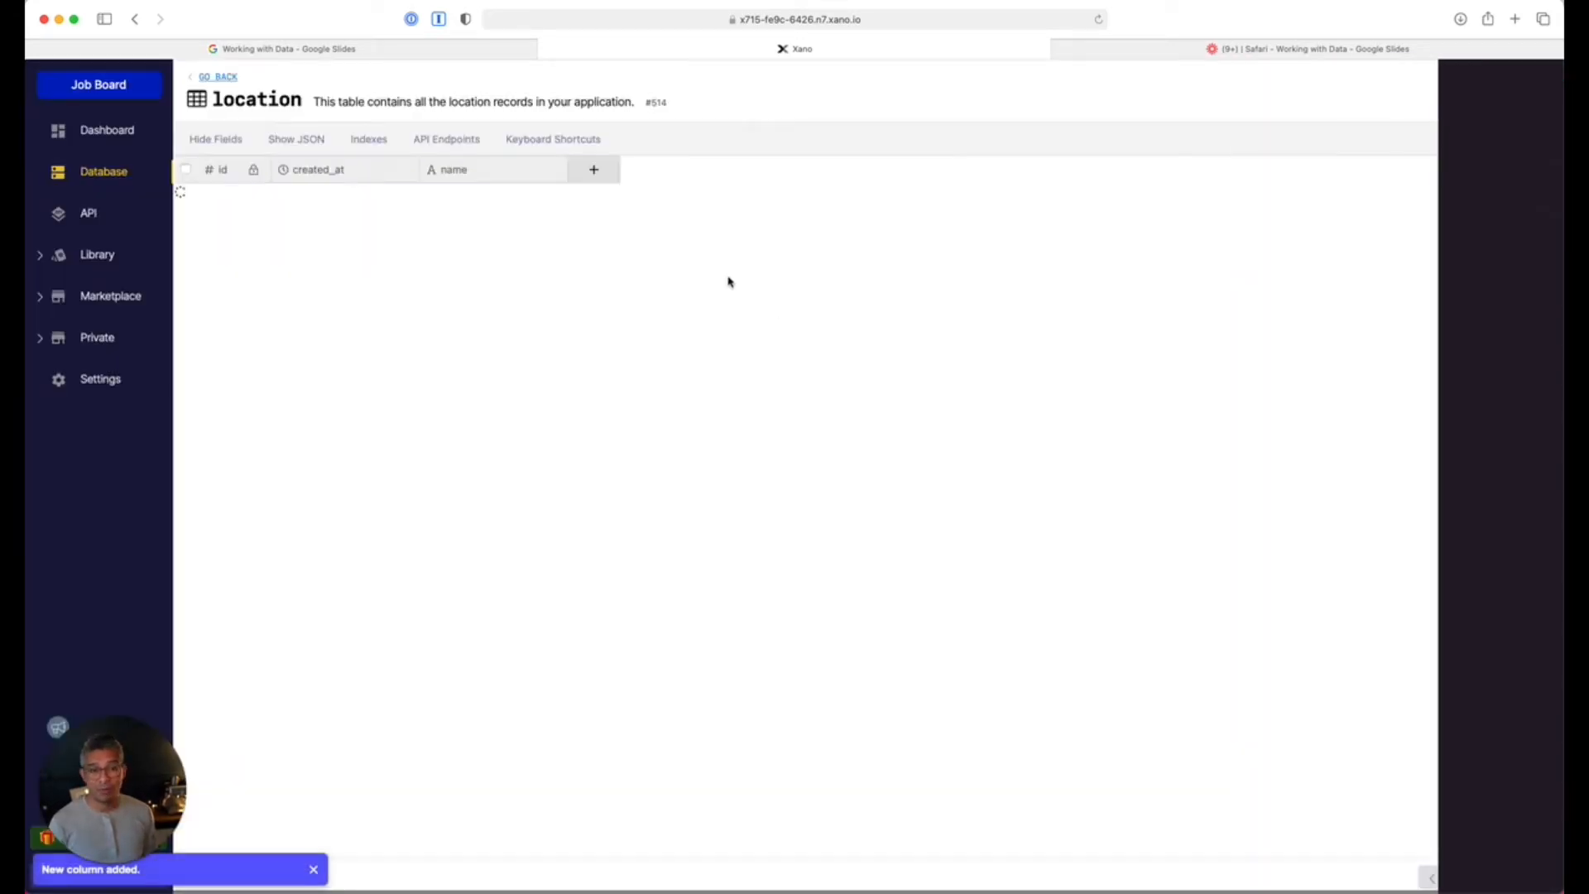
Add a single geographic point column named 'address'.
left_click(608, 174)
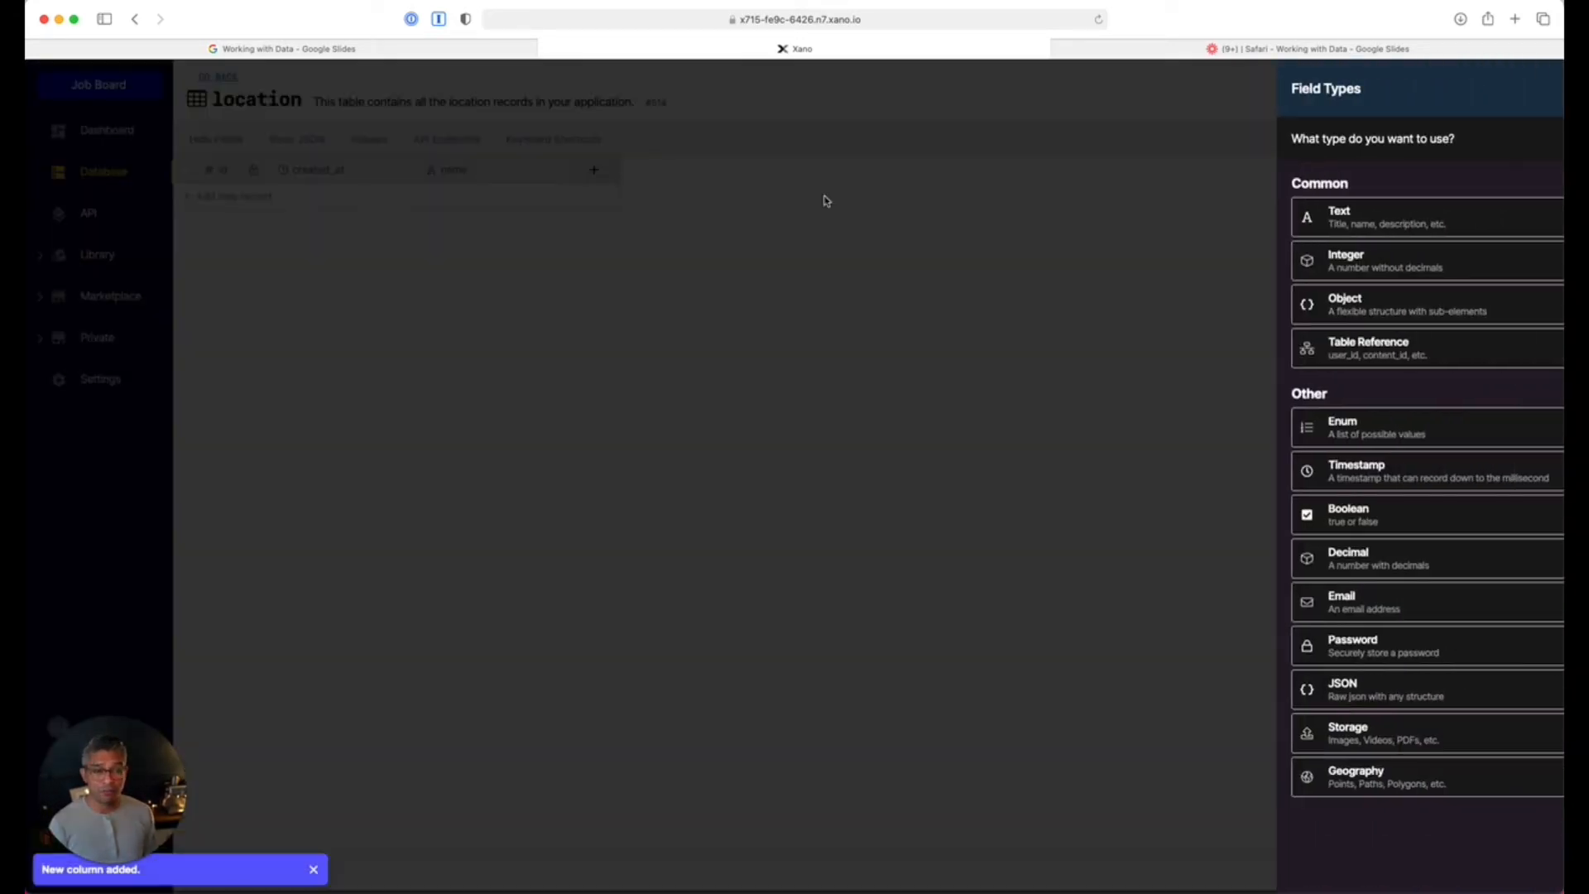
left_click(1345, 777)
left_click(1329, 200)
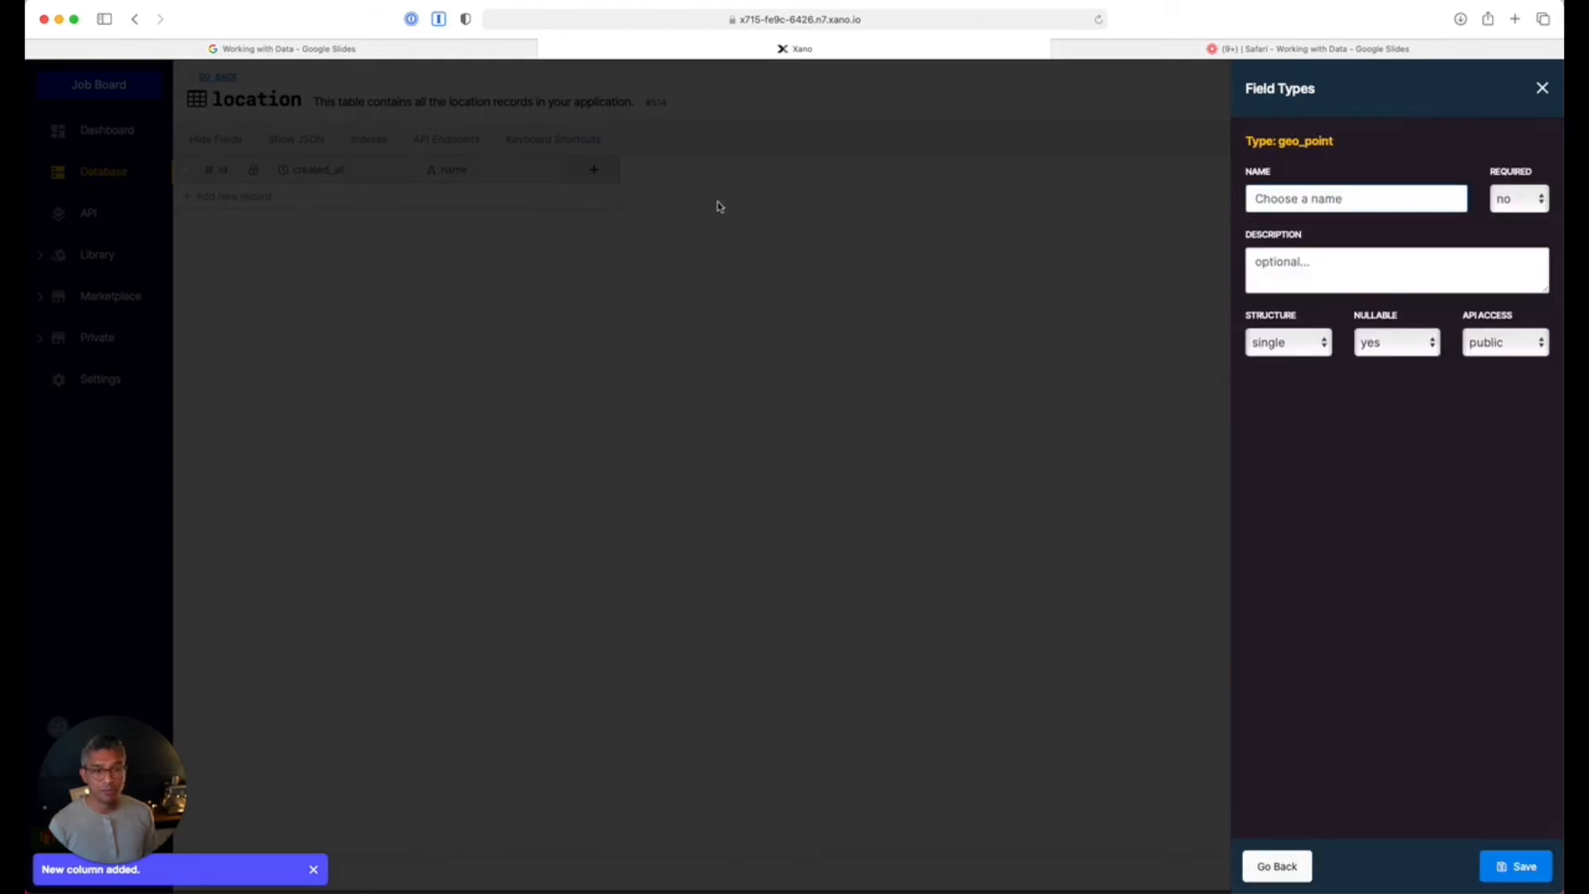
type("address")
key("Return")
Add record 1, try placing a Los Angeles point, then clear it and delete the address column.
left_click(613, 202)
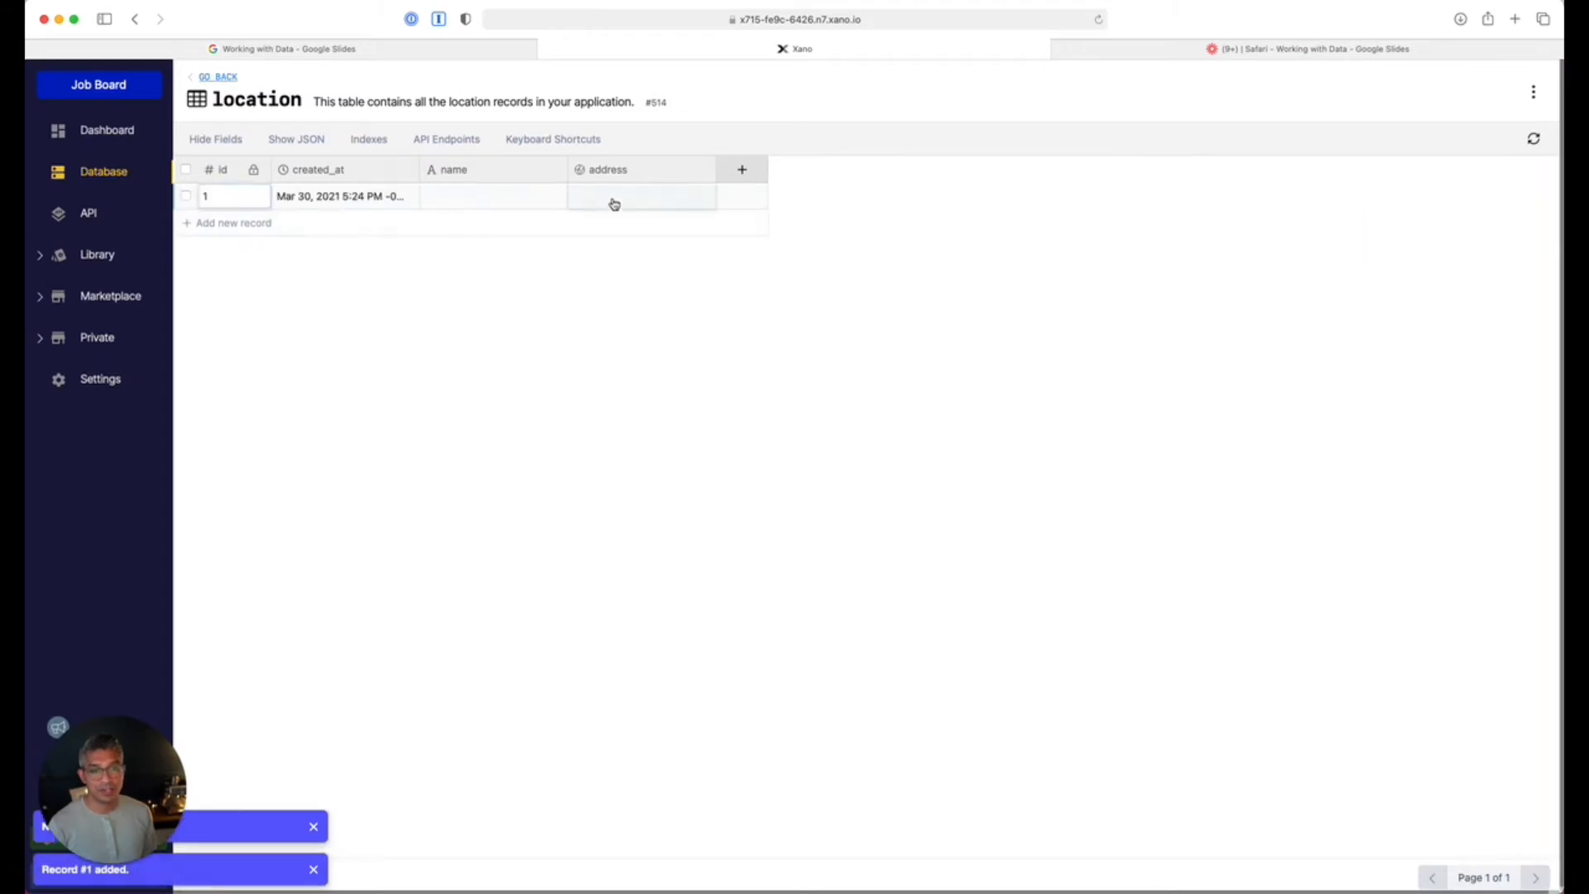
left_click(613, 202)
left_click(796, 479)
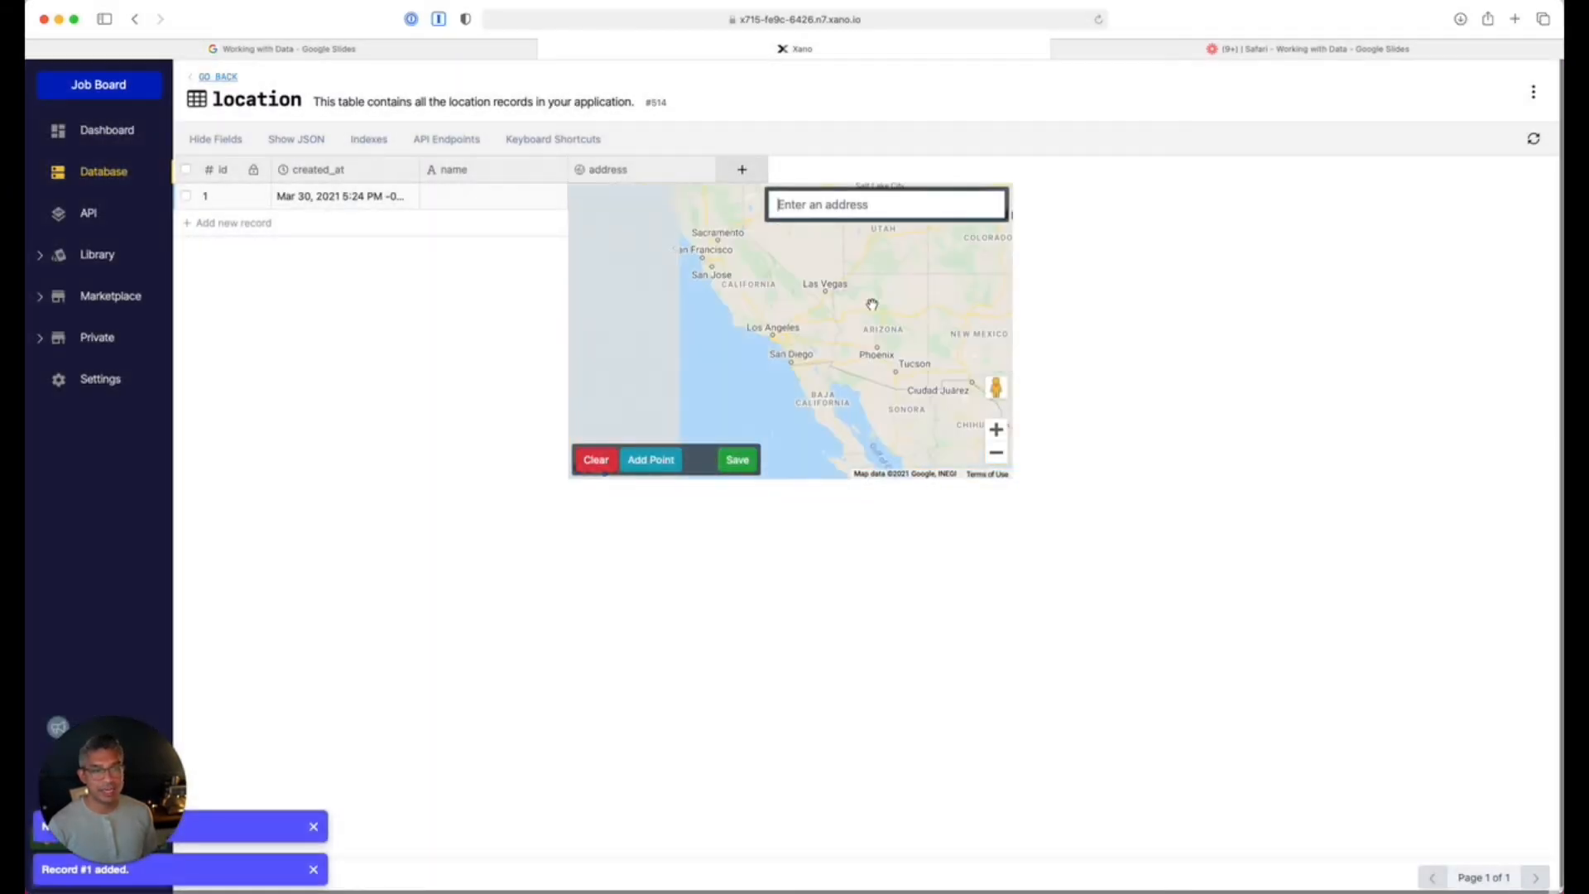
double_click(771, 331)
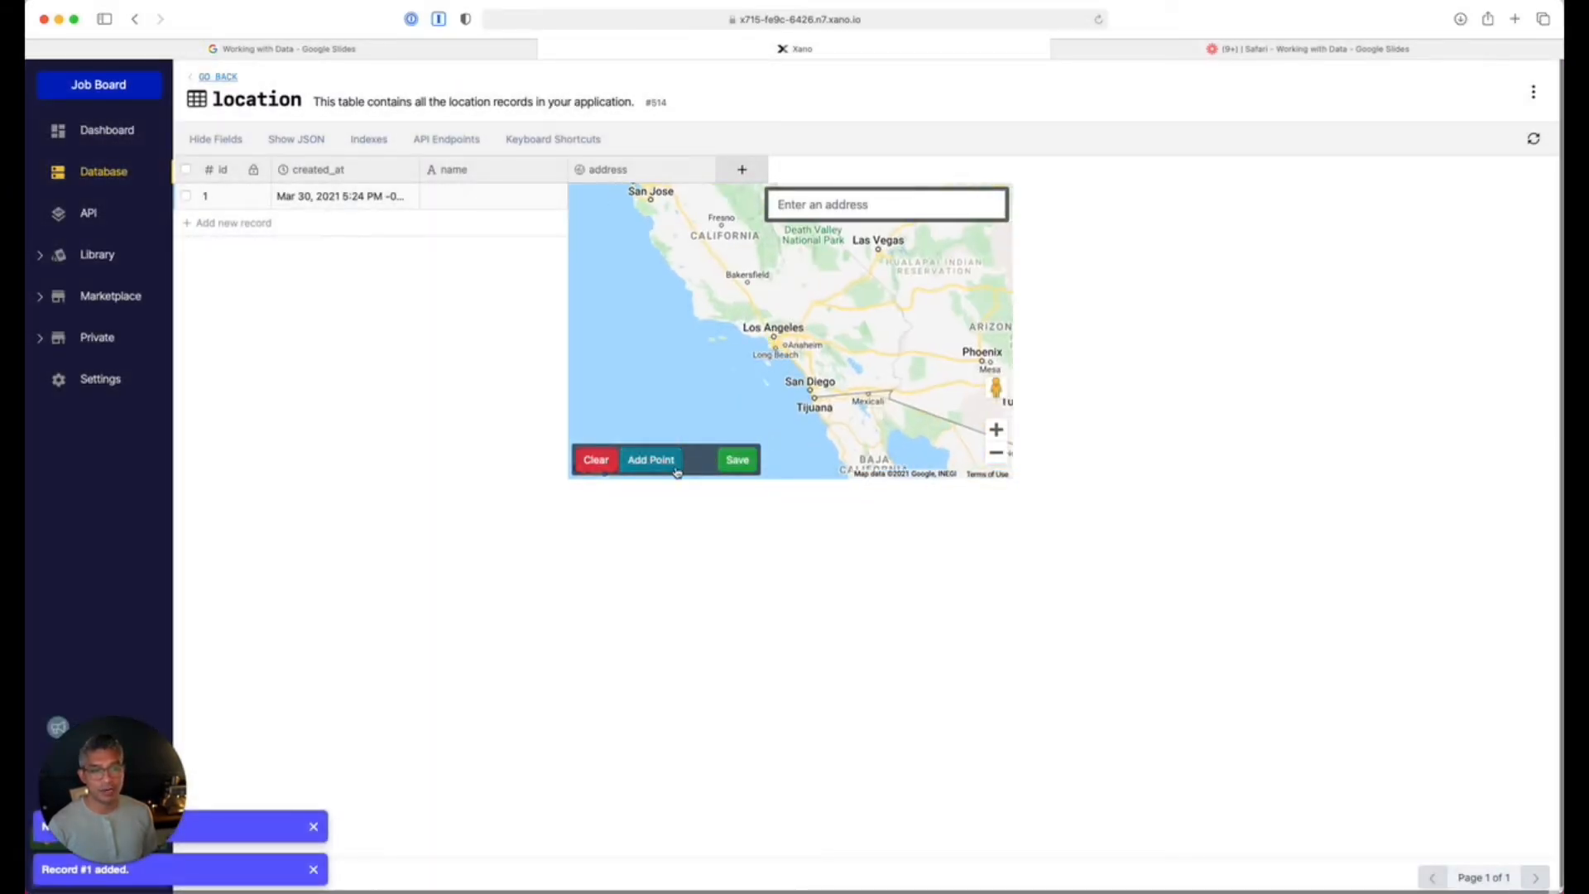
left_click(650, 460)
left_click_drag(791, 318, 775, 322)
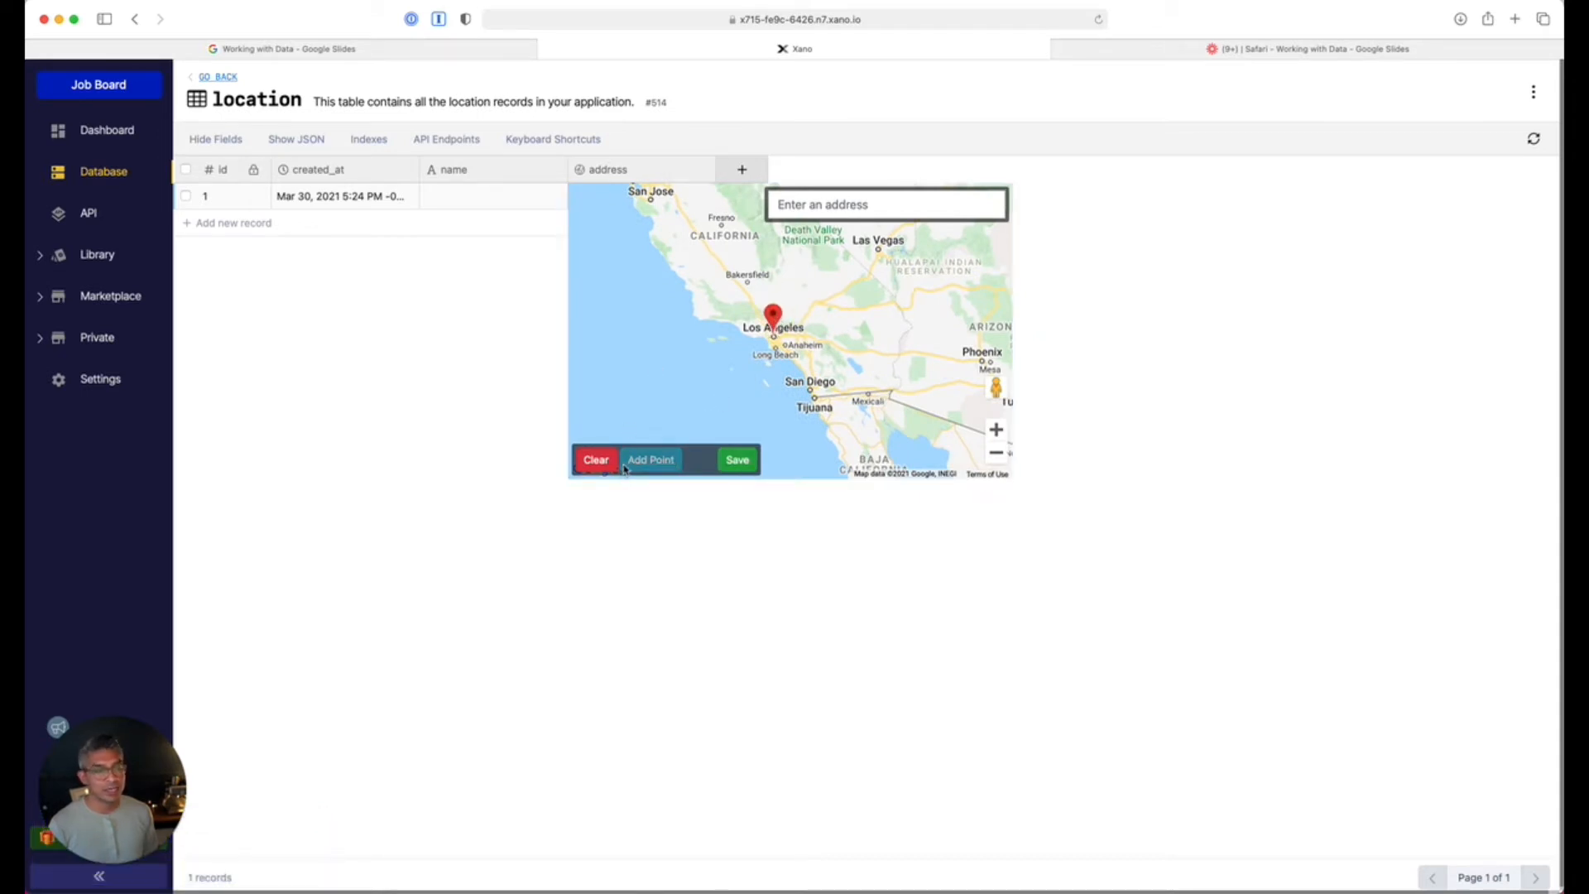
left_click(597, 460)
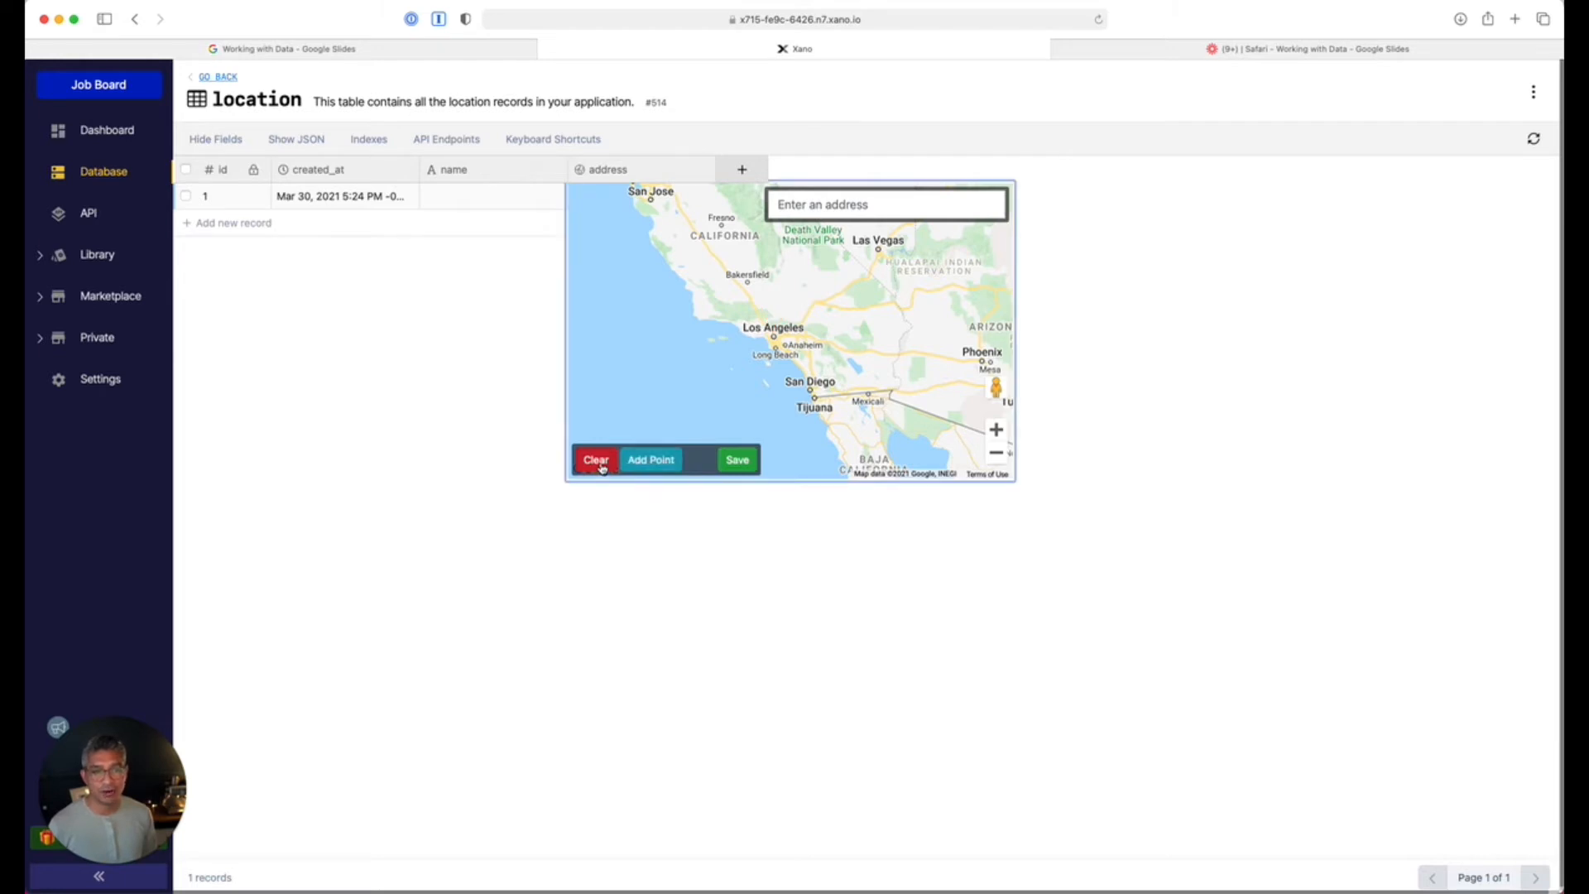
left_click(1216, 319)
left_click(616, 171)
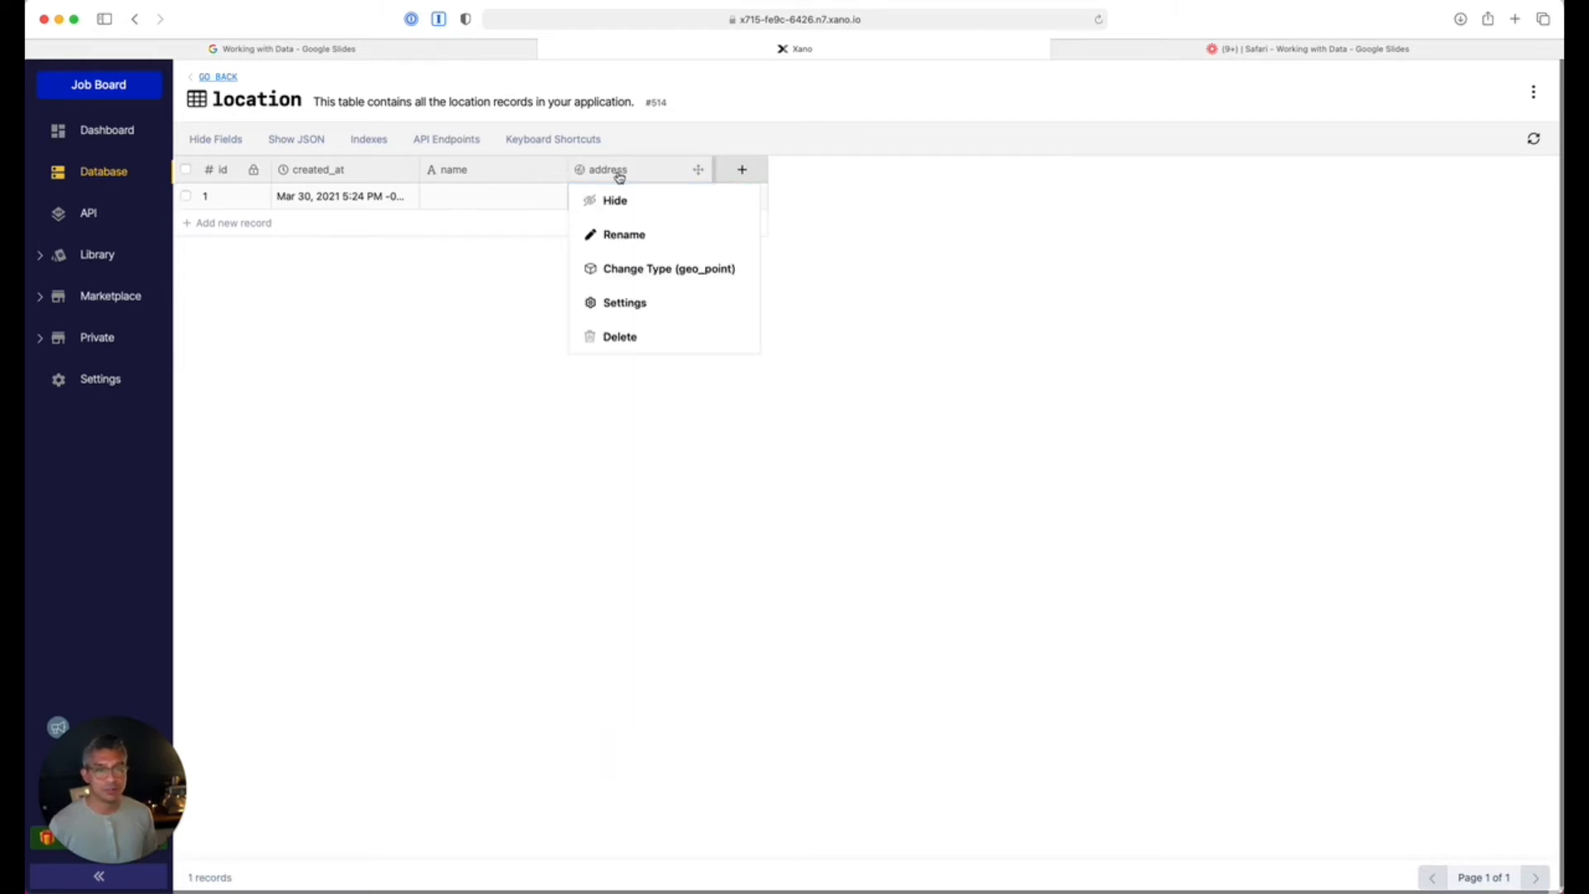
left_click(616, 337)
left_click(599, 247)
Name three location records Los Angeles, Paris and Berlin, then return to the tables overview.
left_click(469, 196)
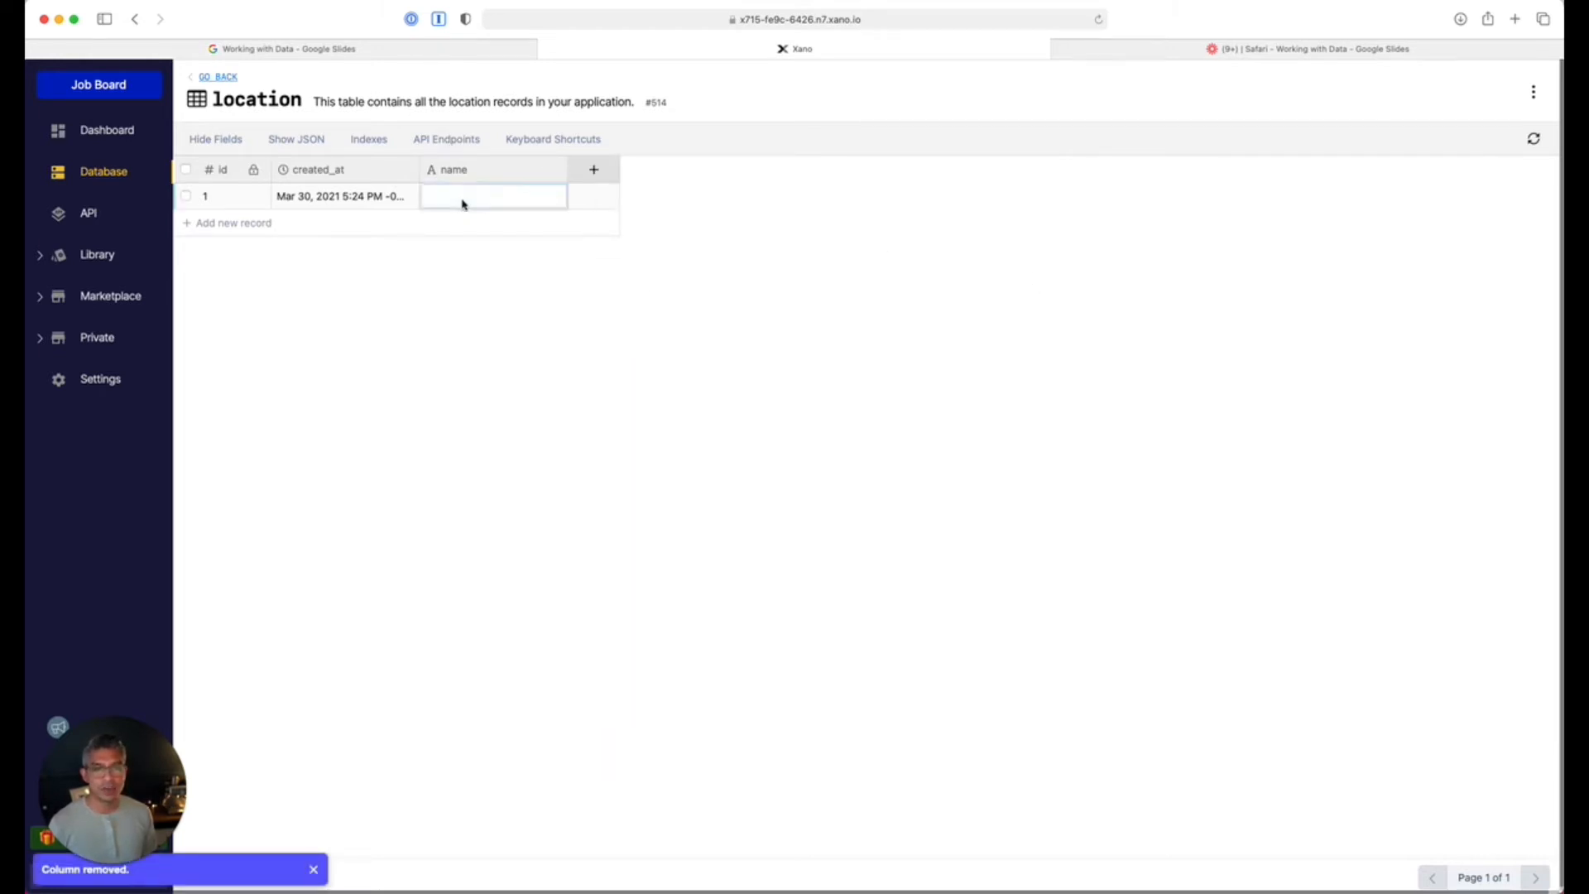
type("Los An")
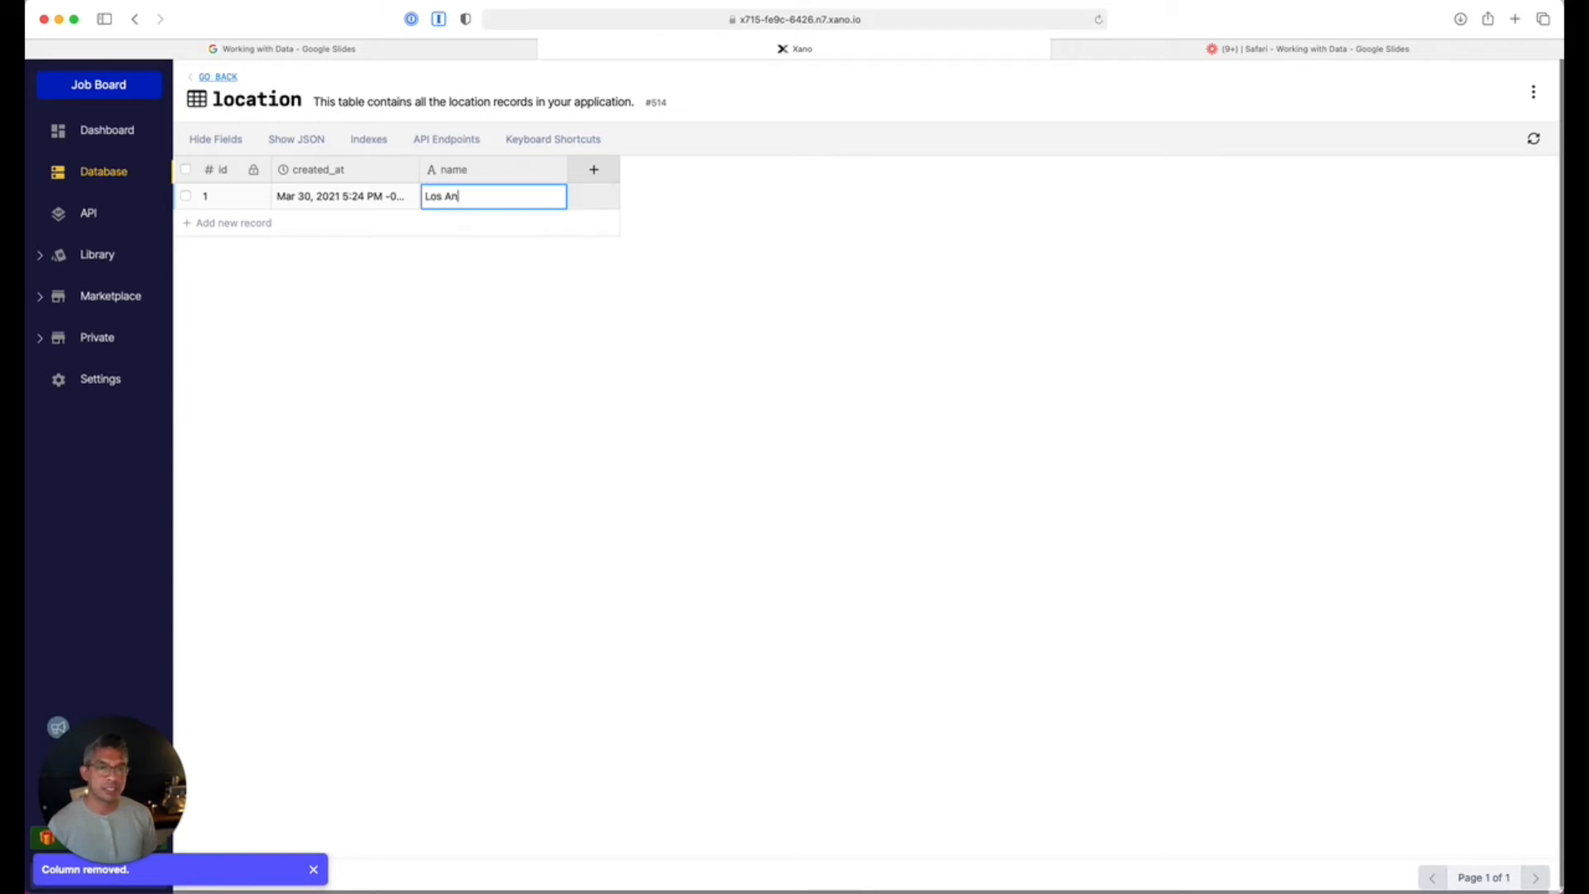
key("Return")
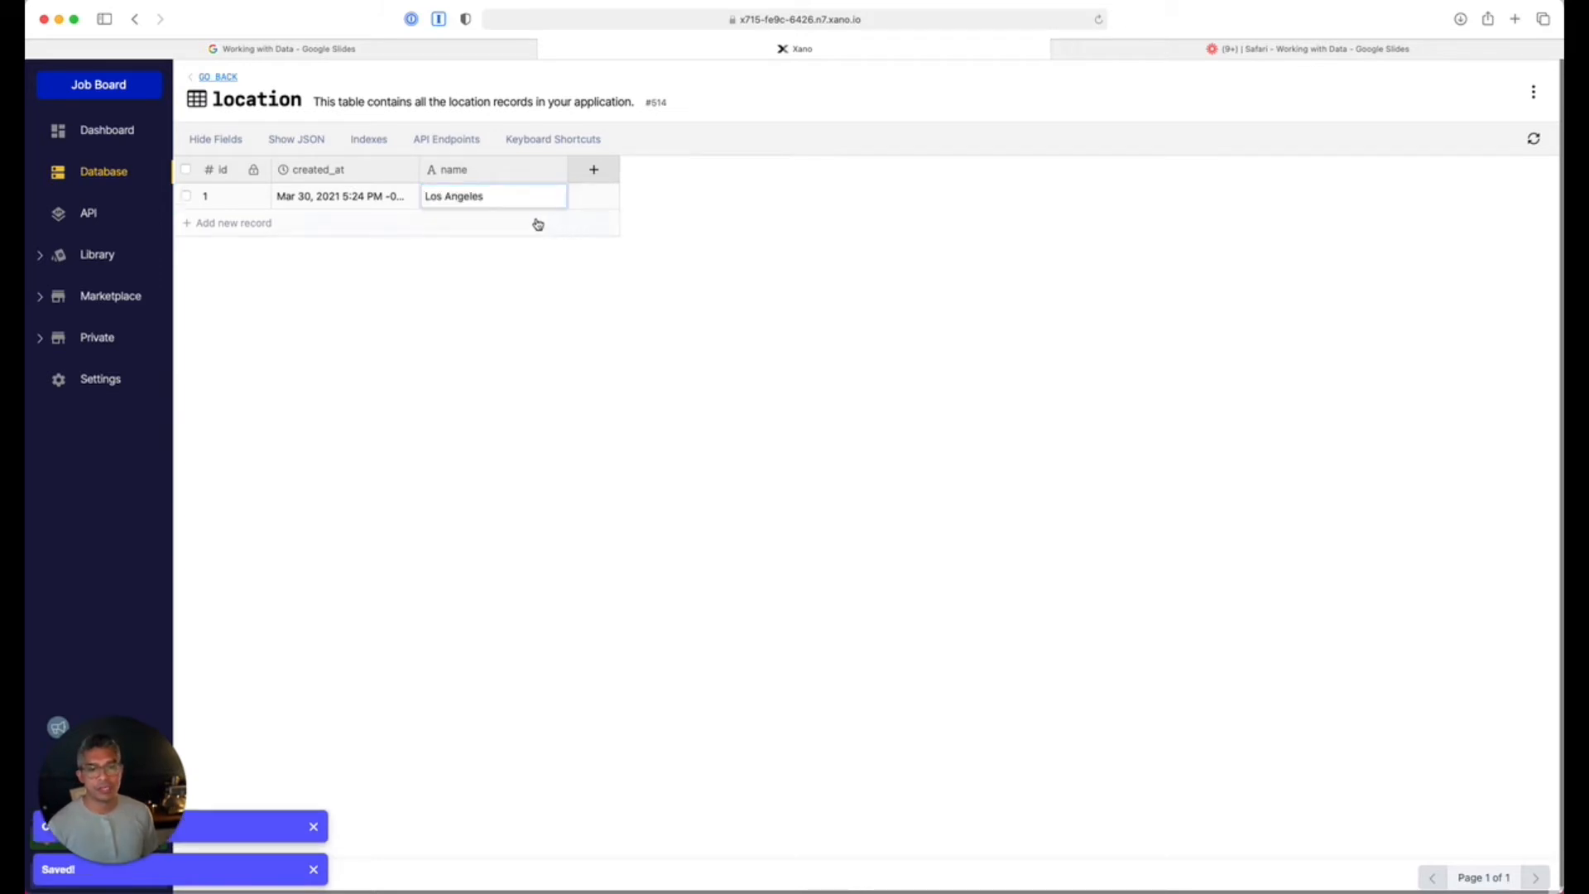
left_click(461, 223)
type("Paris")
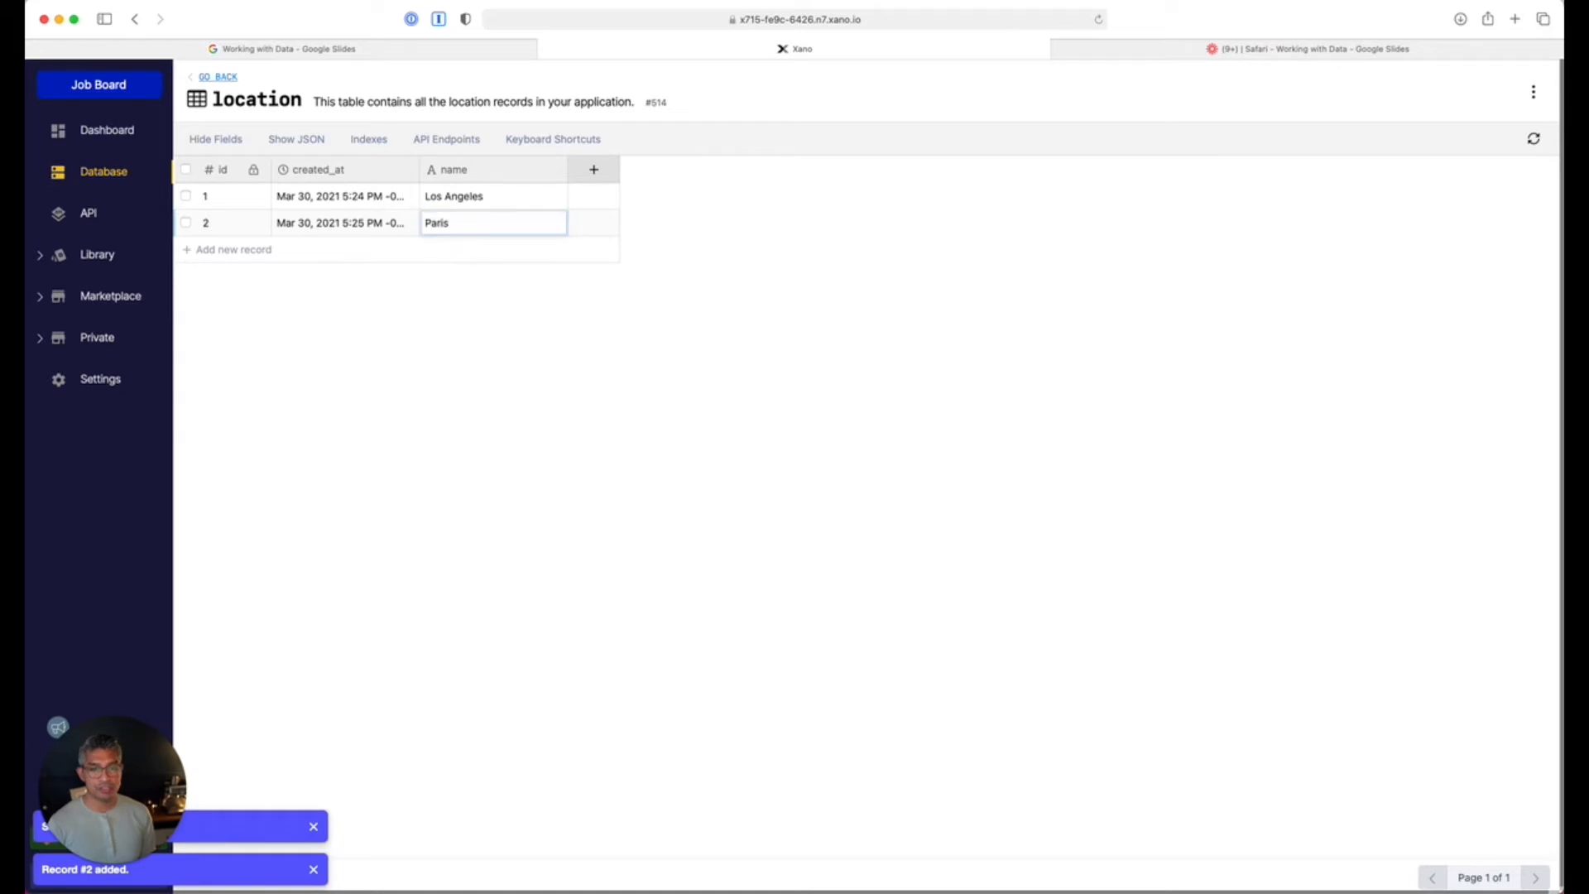
key("Return")
left_click(447, 258)
left_click(457, 248)
type("Berlin")
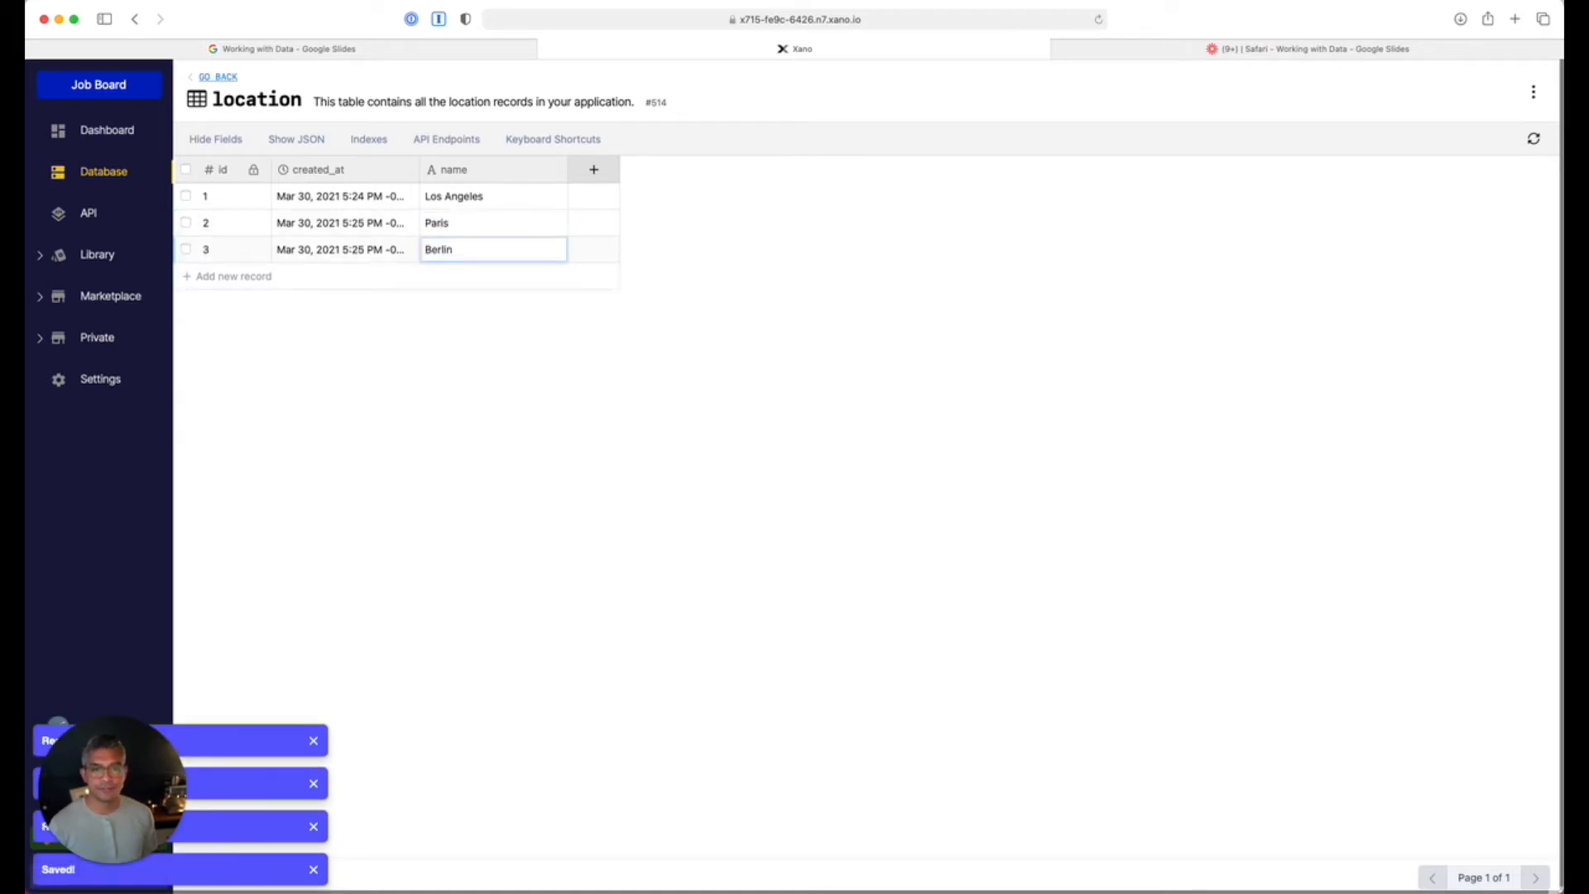
left_click(219, 77)
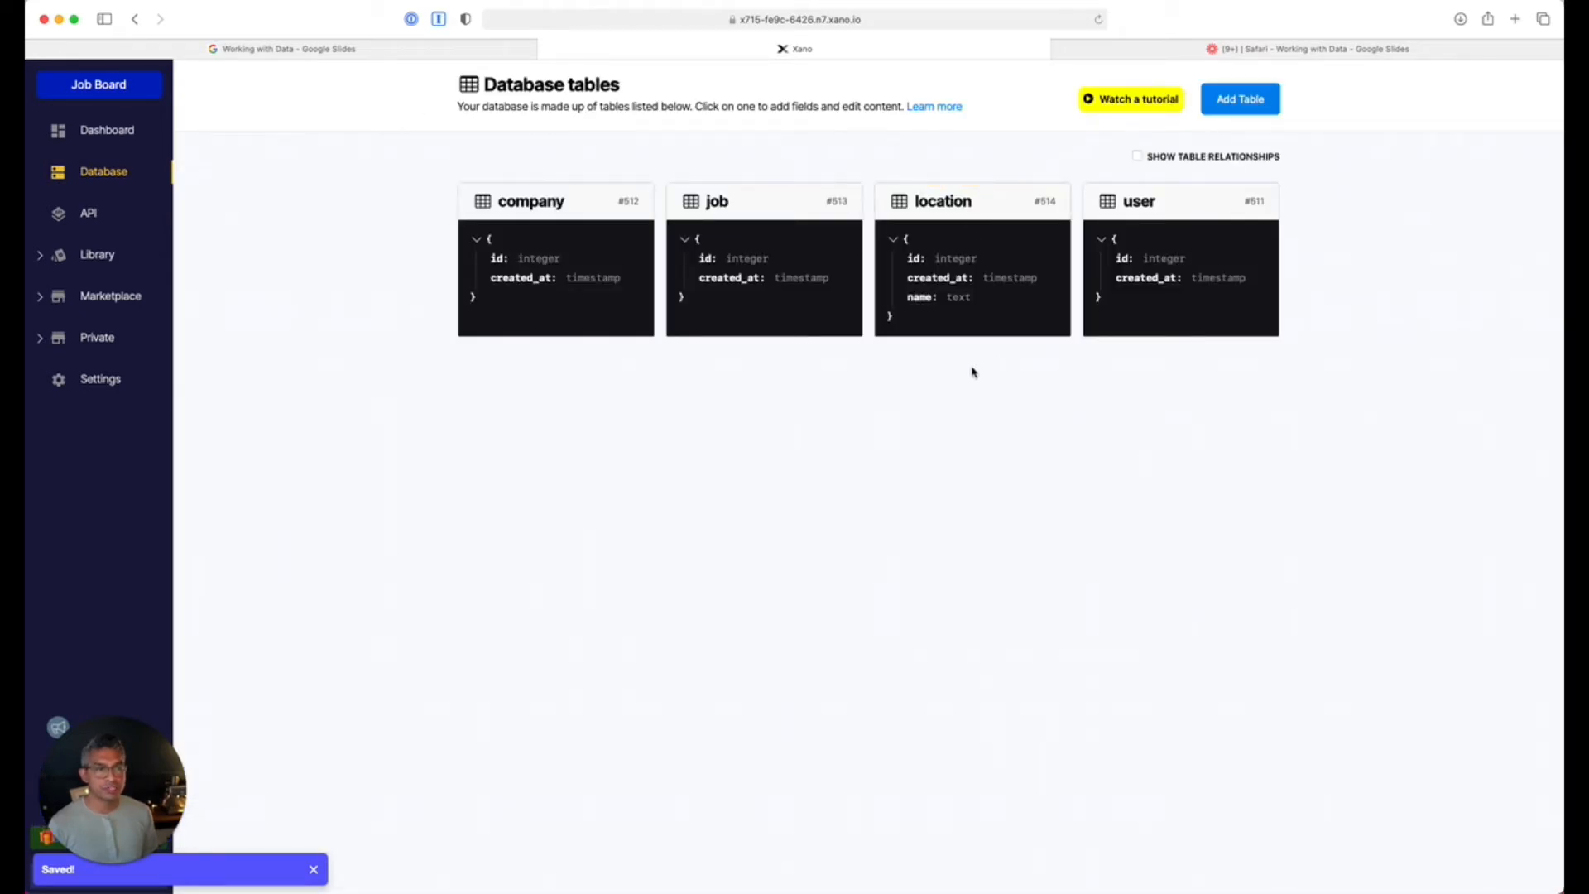
In the company table, add a text field 'name' and a table reference to location.
left_click(520, 202)
left_click(445, 169)
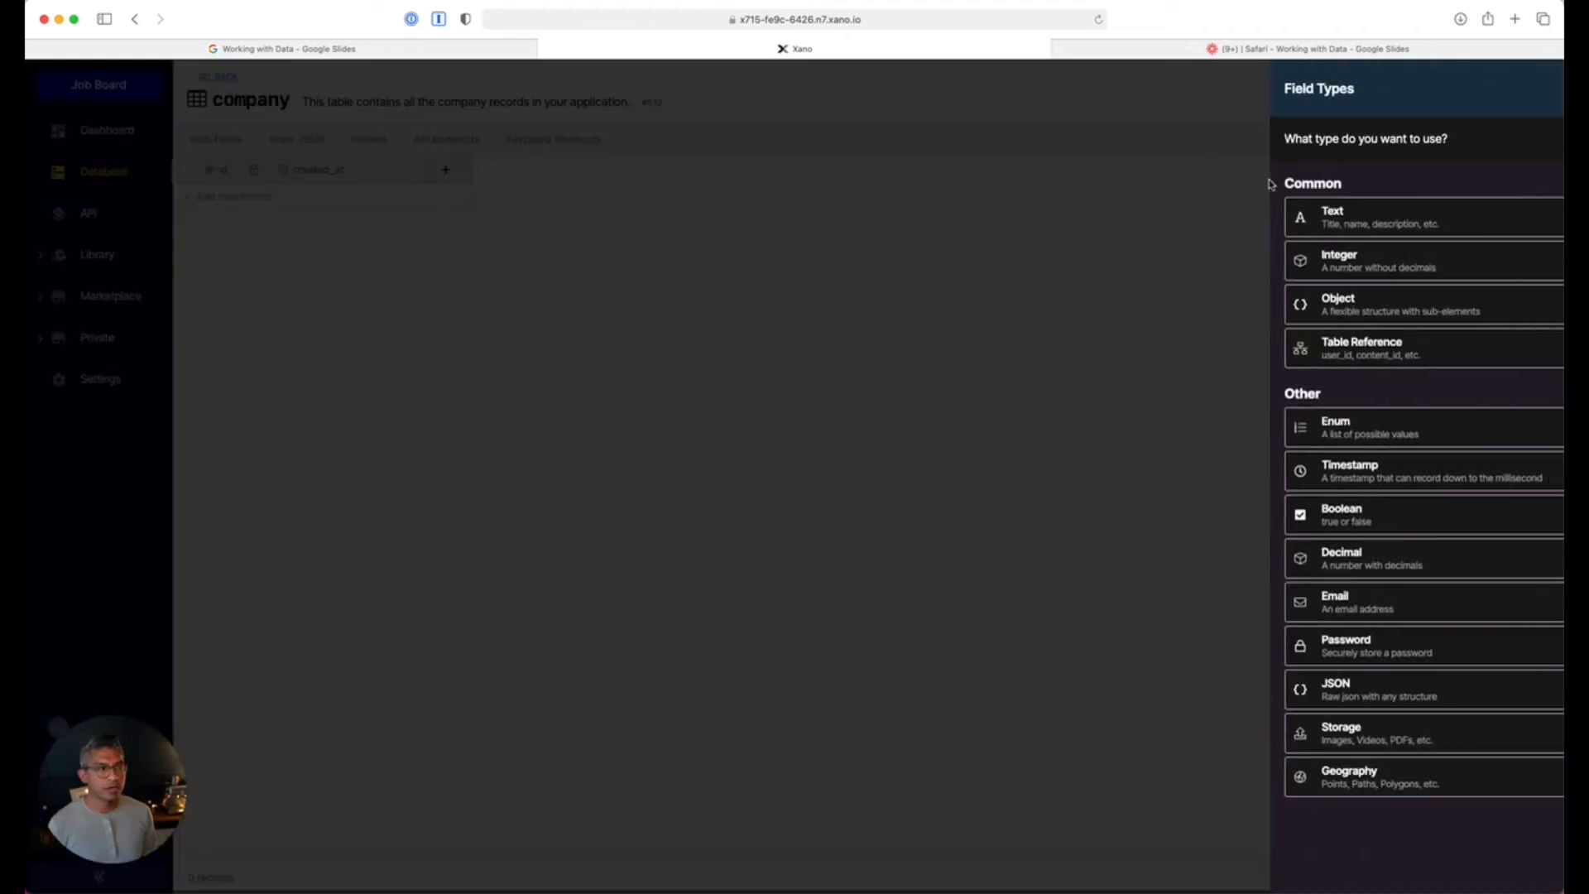
left_click(1378, 201)
type("name")
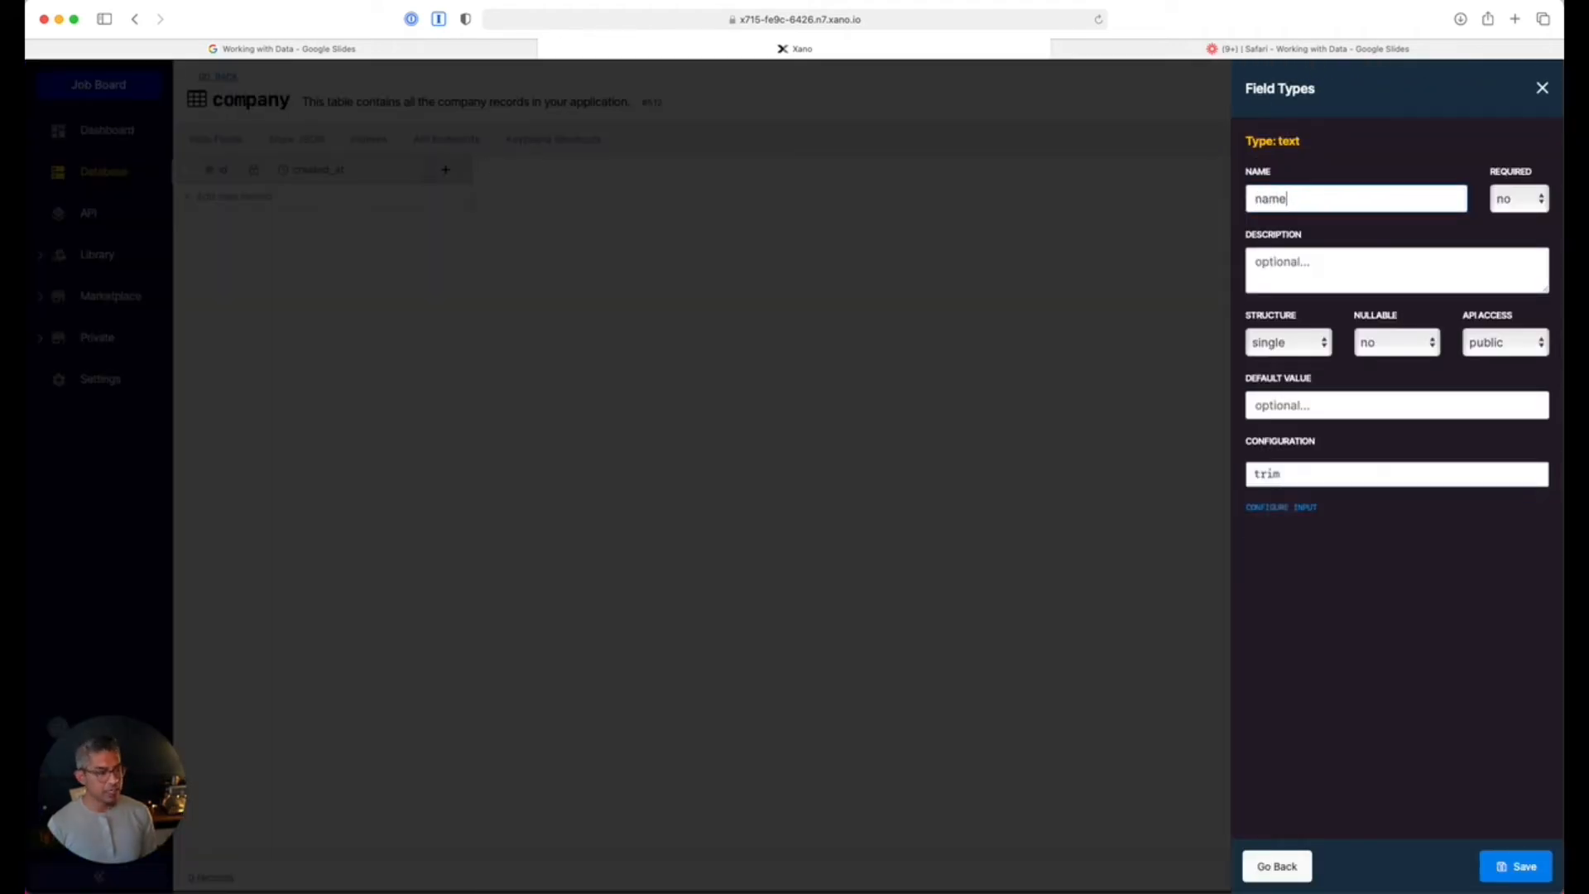
left_click(1514, 866)
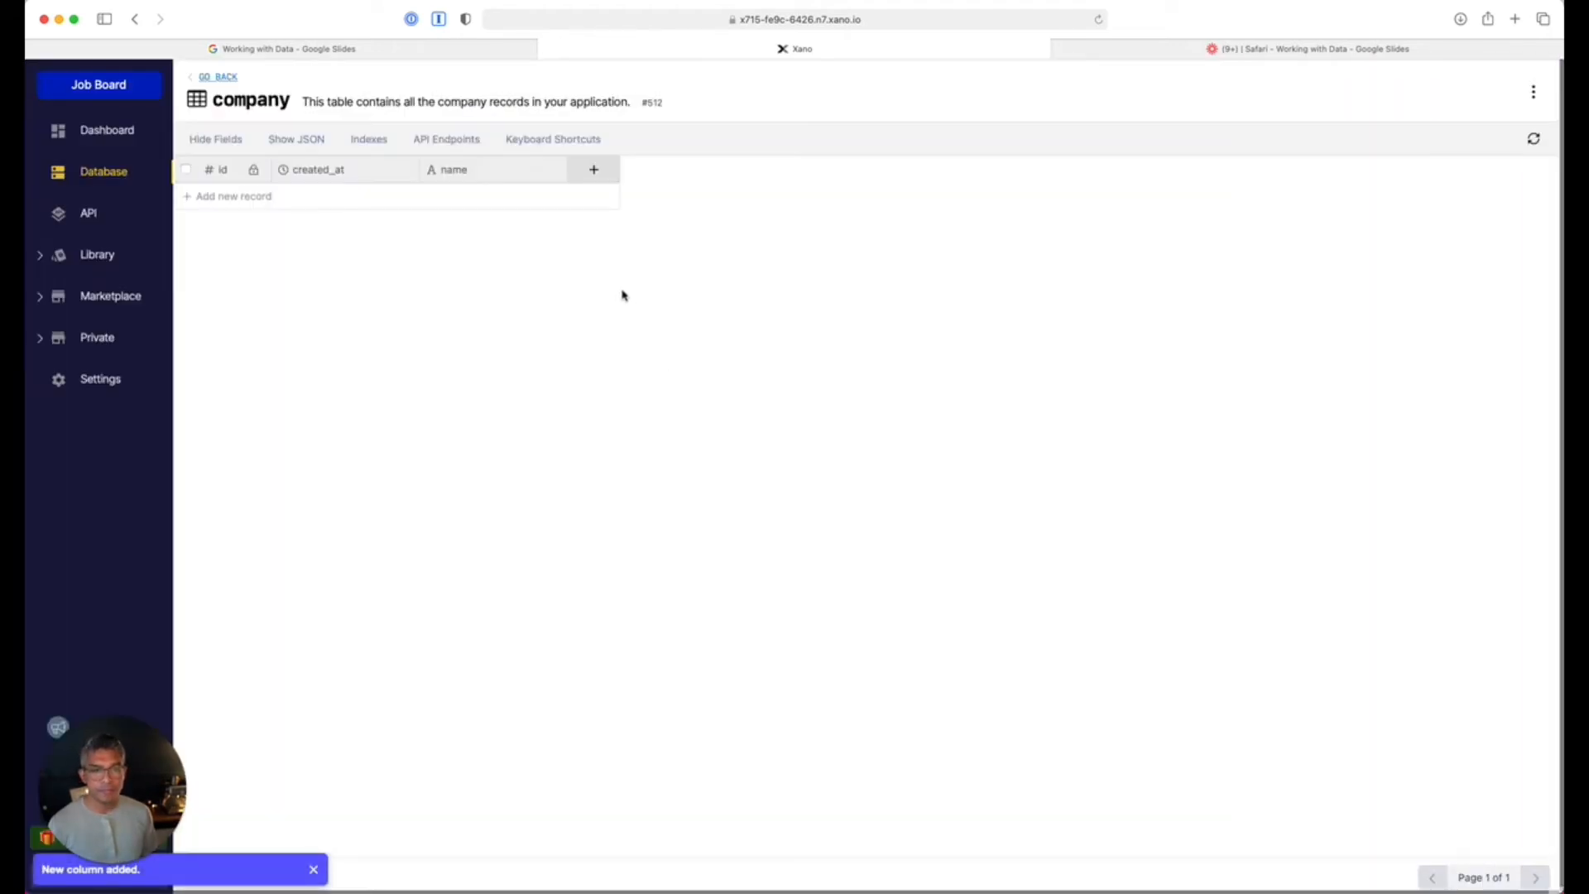
left_click(596, 171)
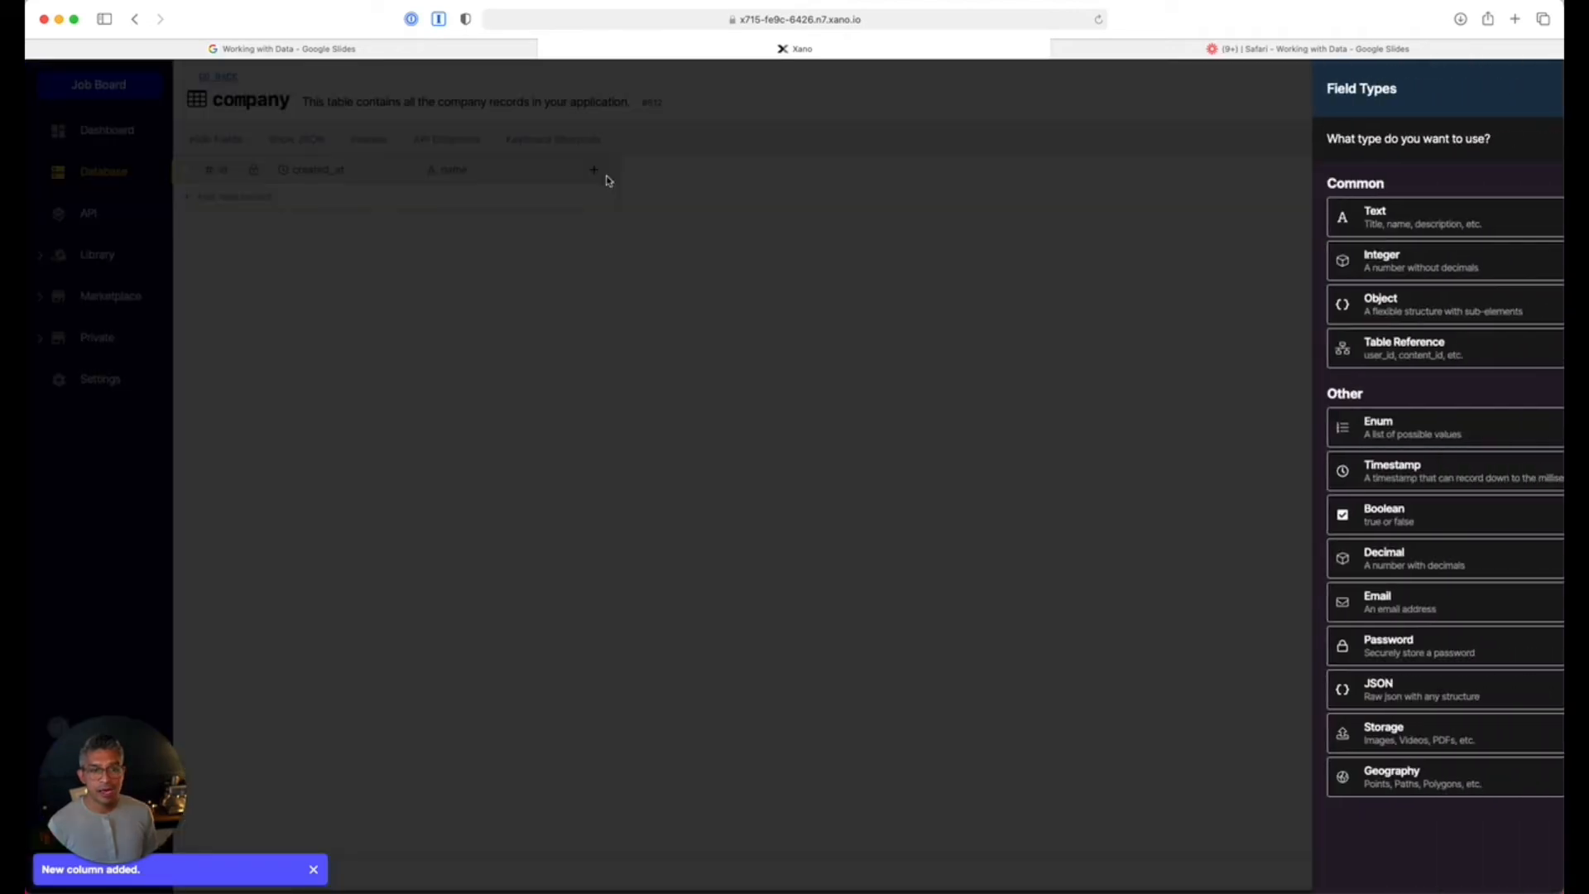
left_click(1382, 354)
left_click(1344, 259)
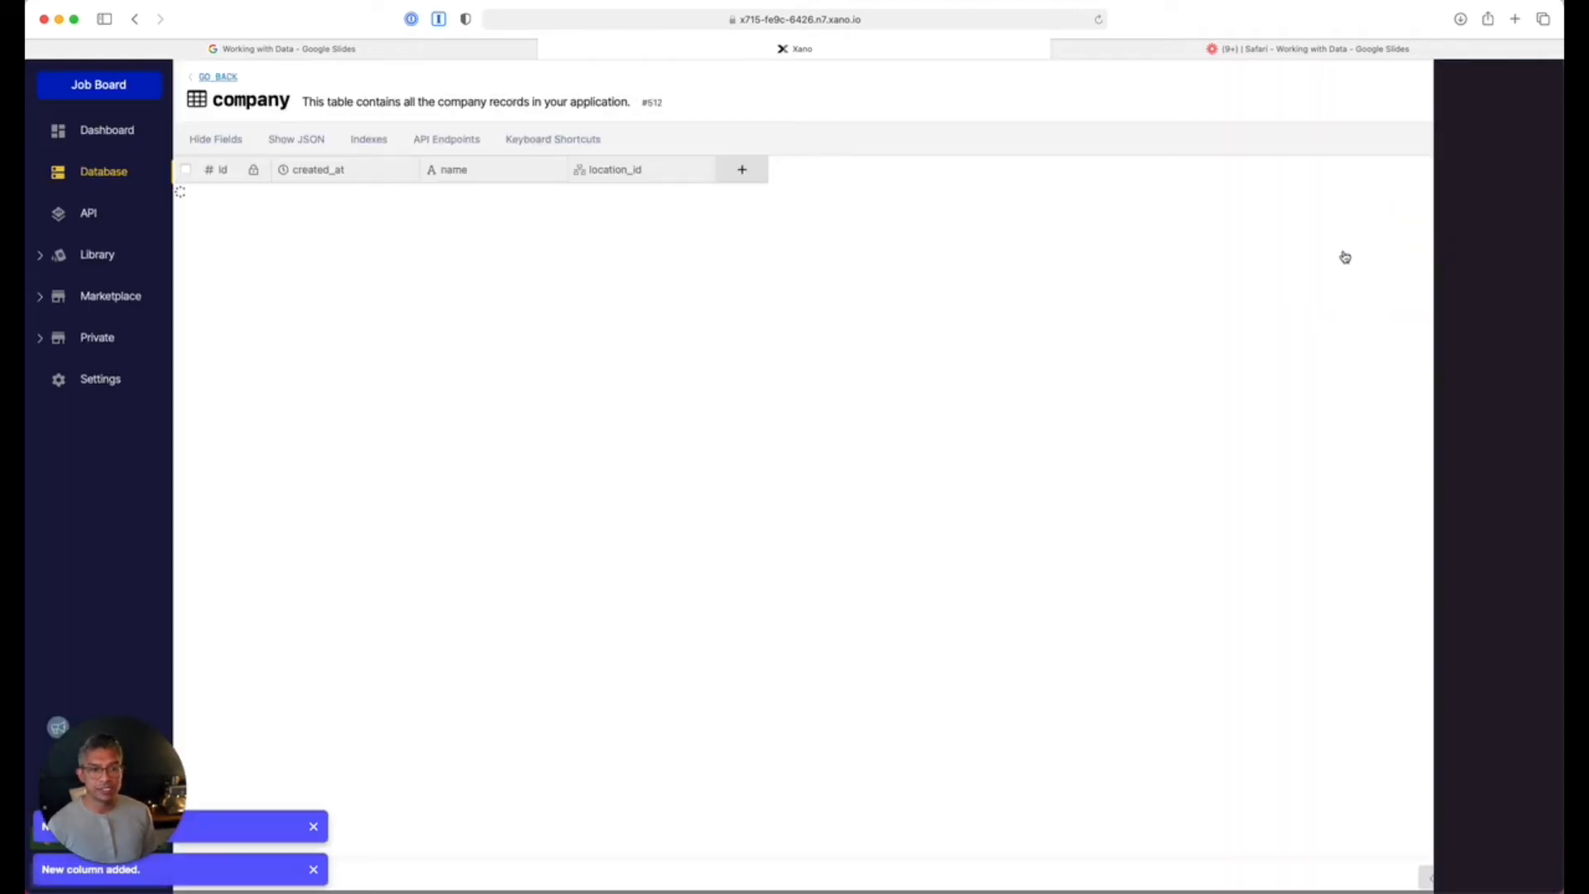
Add a company record named 'Xano' with its location set to Los Angeles.
left_click(464, 197)
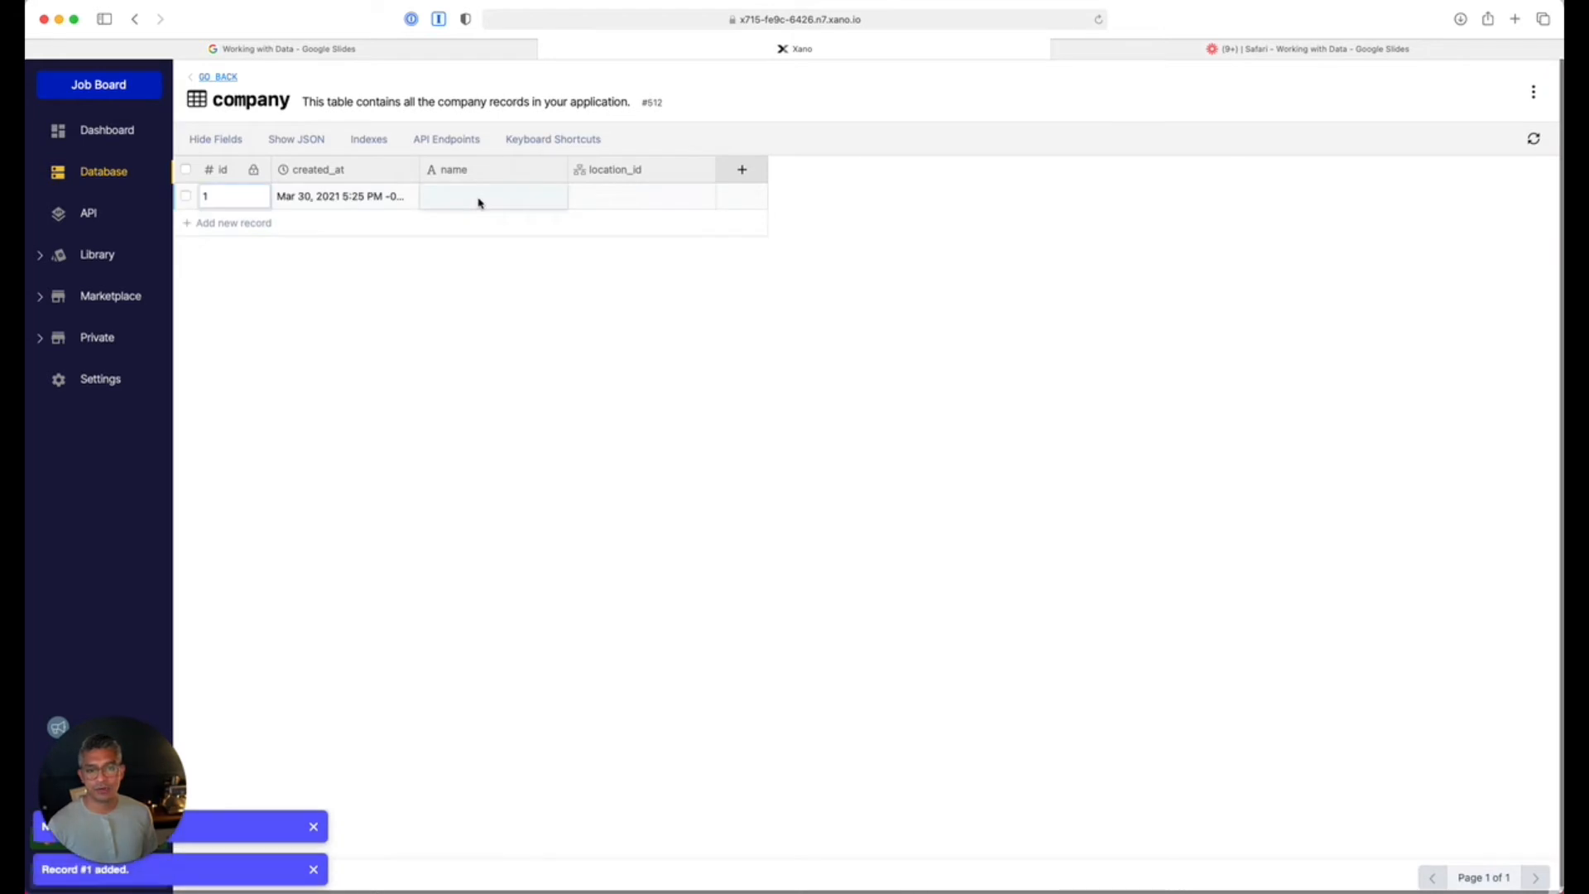
type("Xano")
left_click(608, 200)
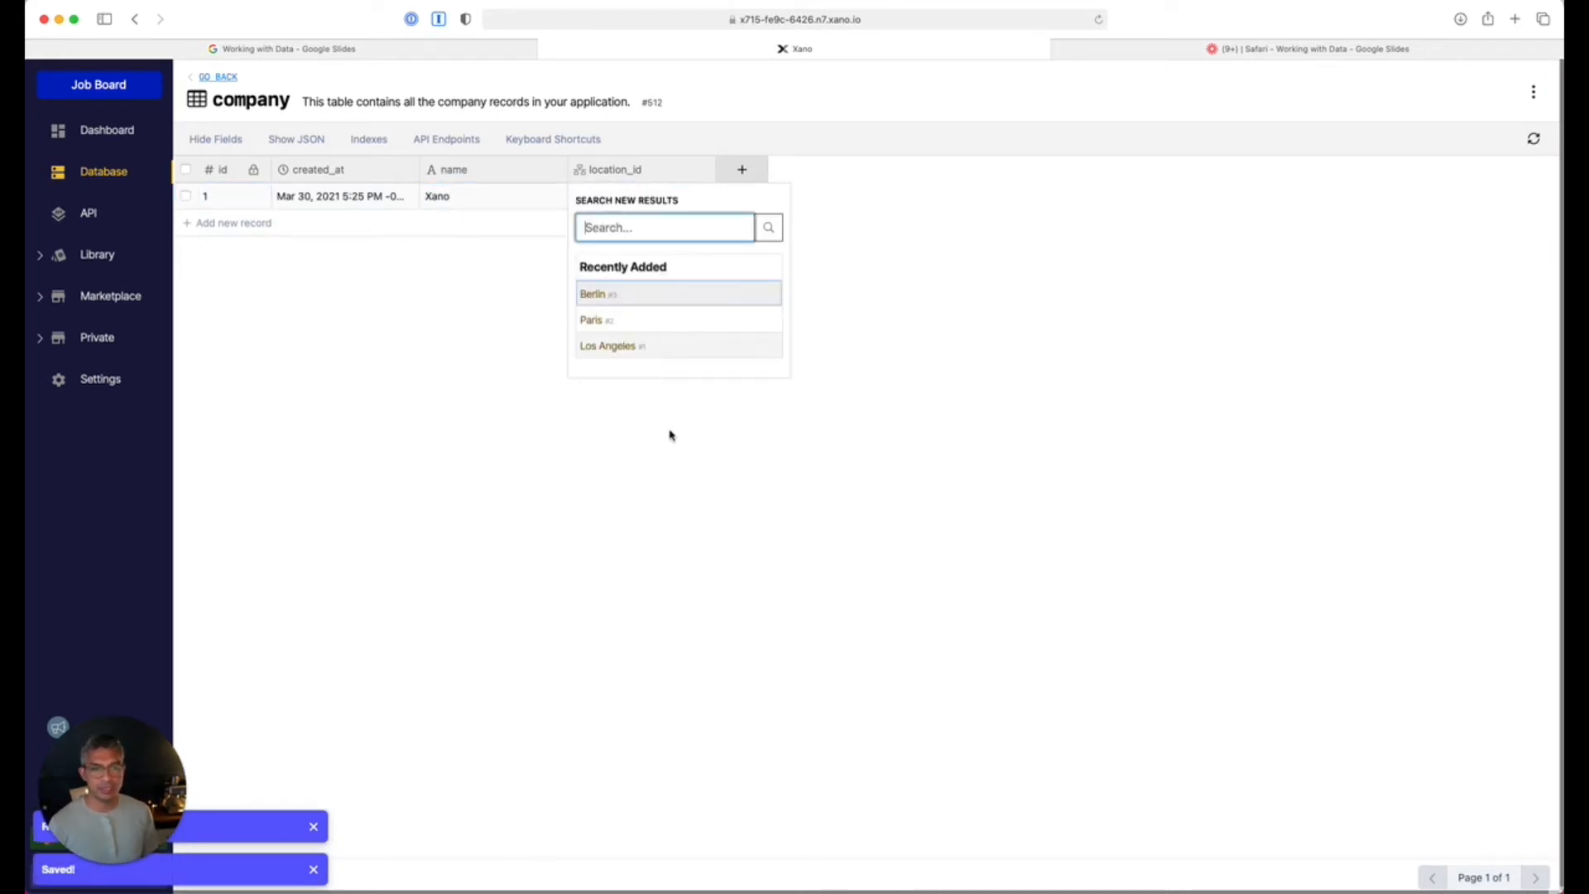
left_click(643, 353)
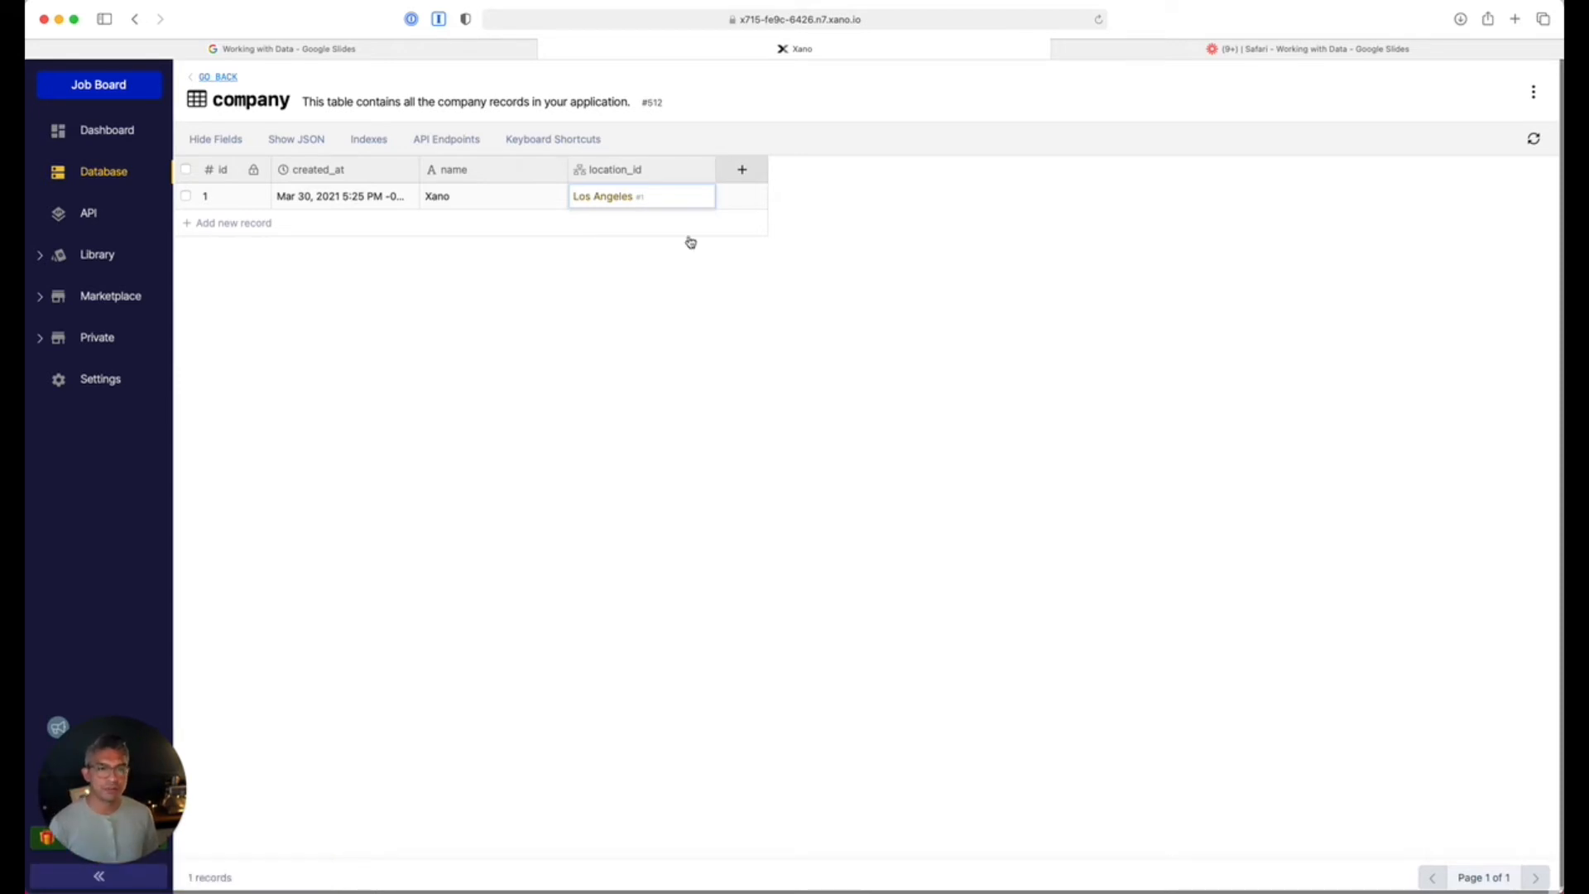
left_click(674, 169)
Delete the location_id column from the company table.
left_click(622, 352)
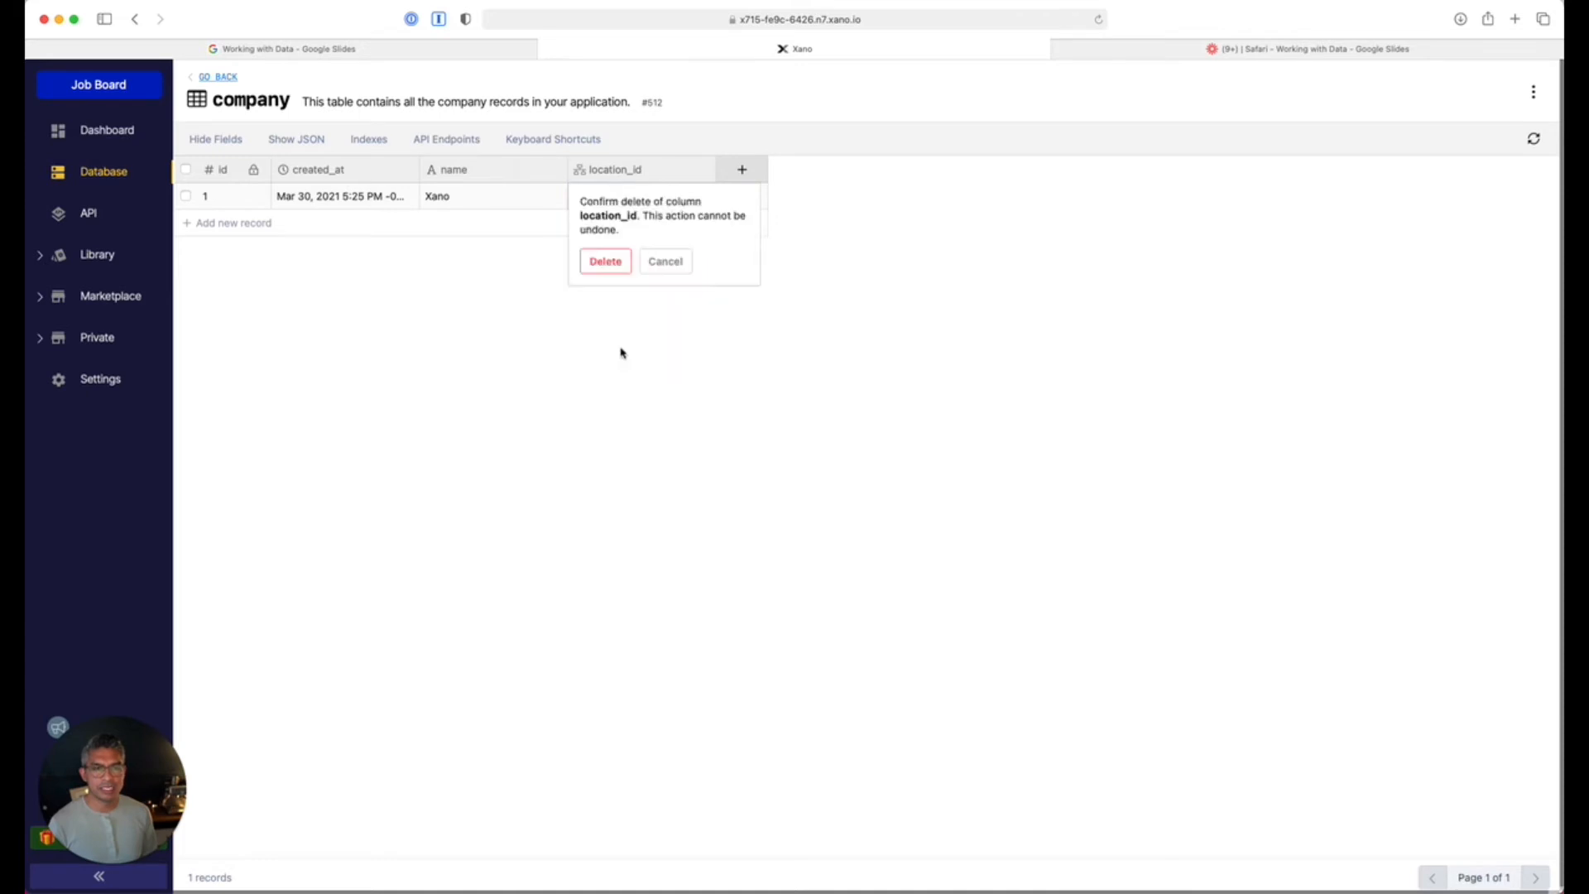
left_click(606, 263)
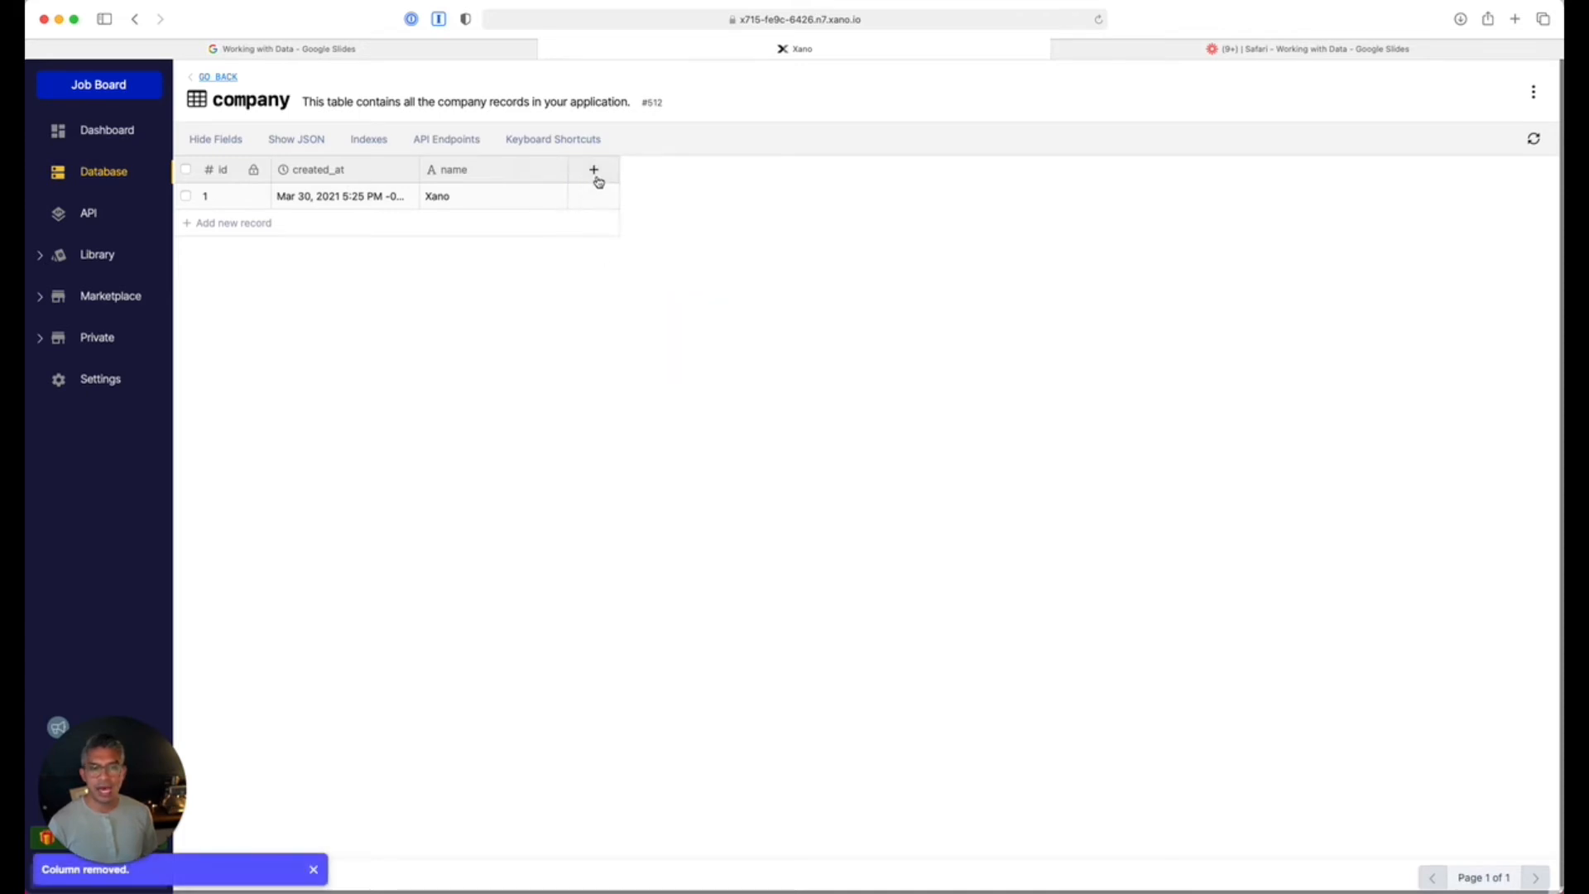
left_click(594, 171)
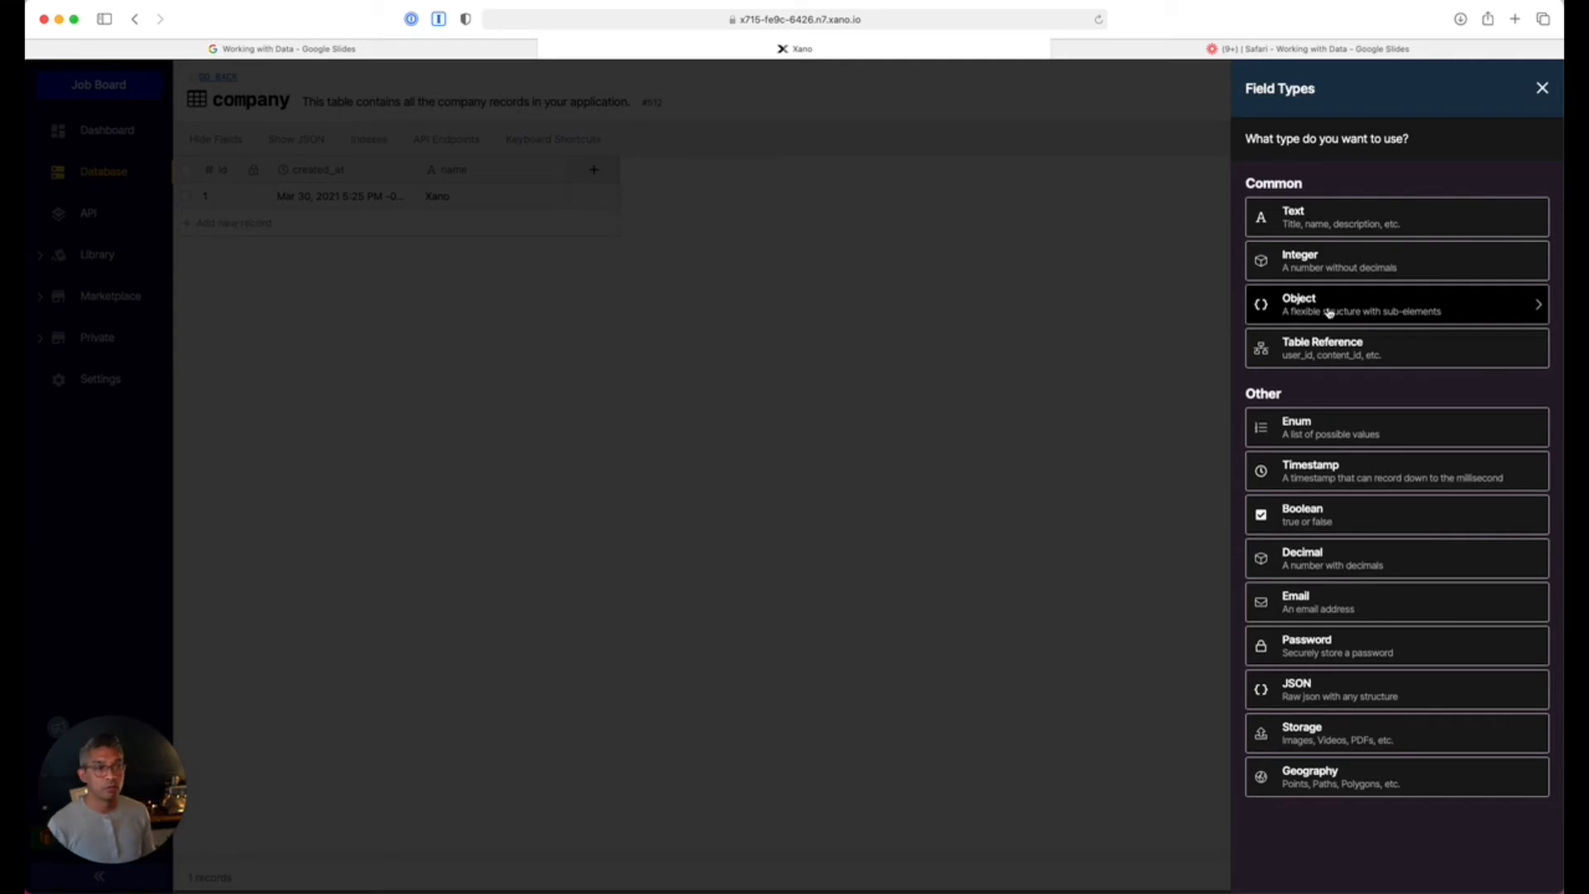
Add a list-structured object field 'locations' holding a table reference to location, then return to company.
left_click(1328, 313)
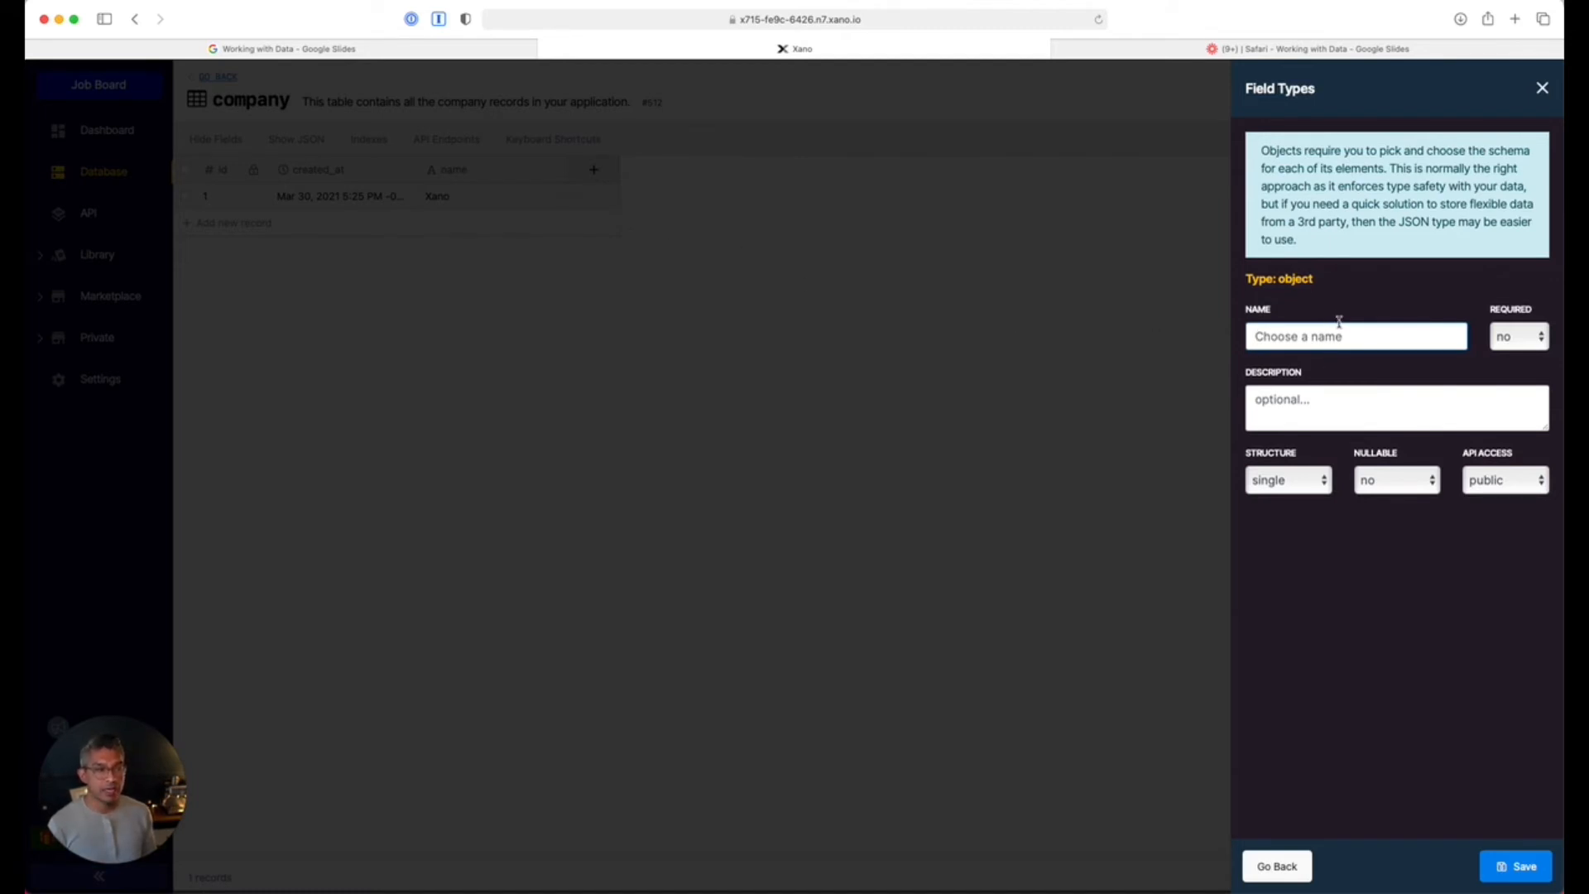
type("locations")
left_click(1281, 485)
left_click(1295, 494)
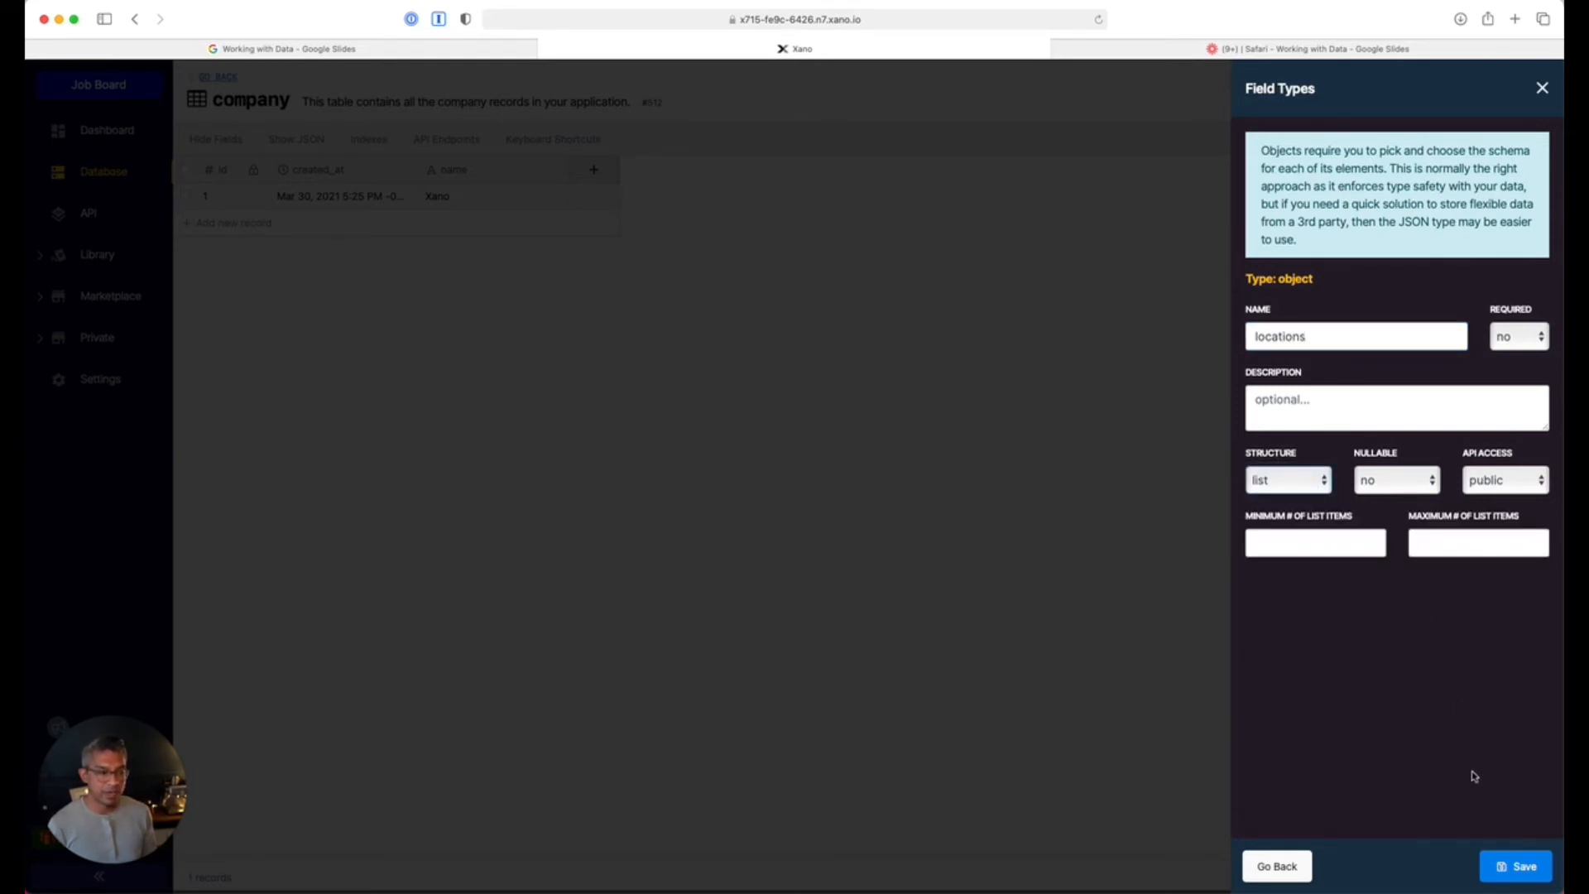
left_click(1500, 866)
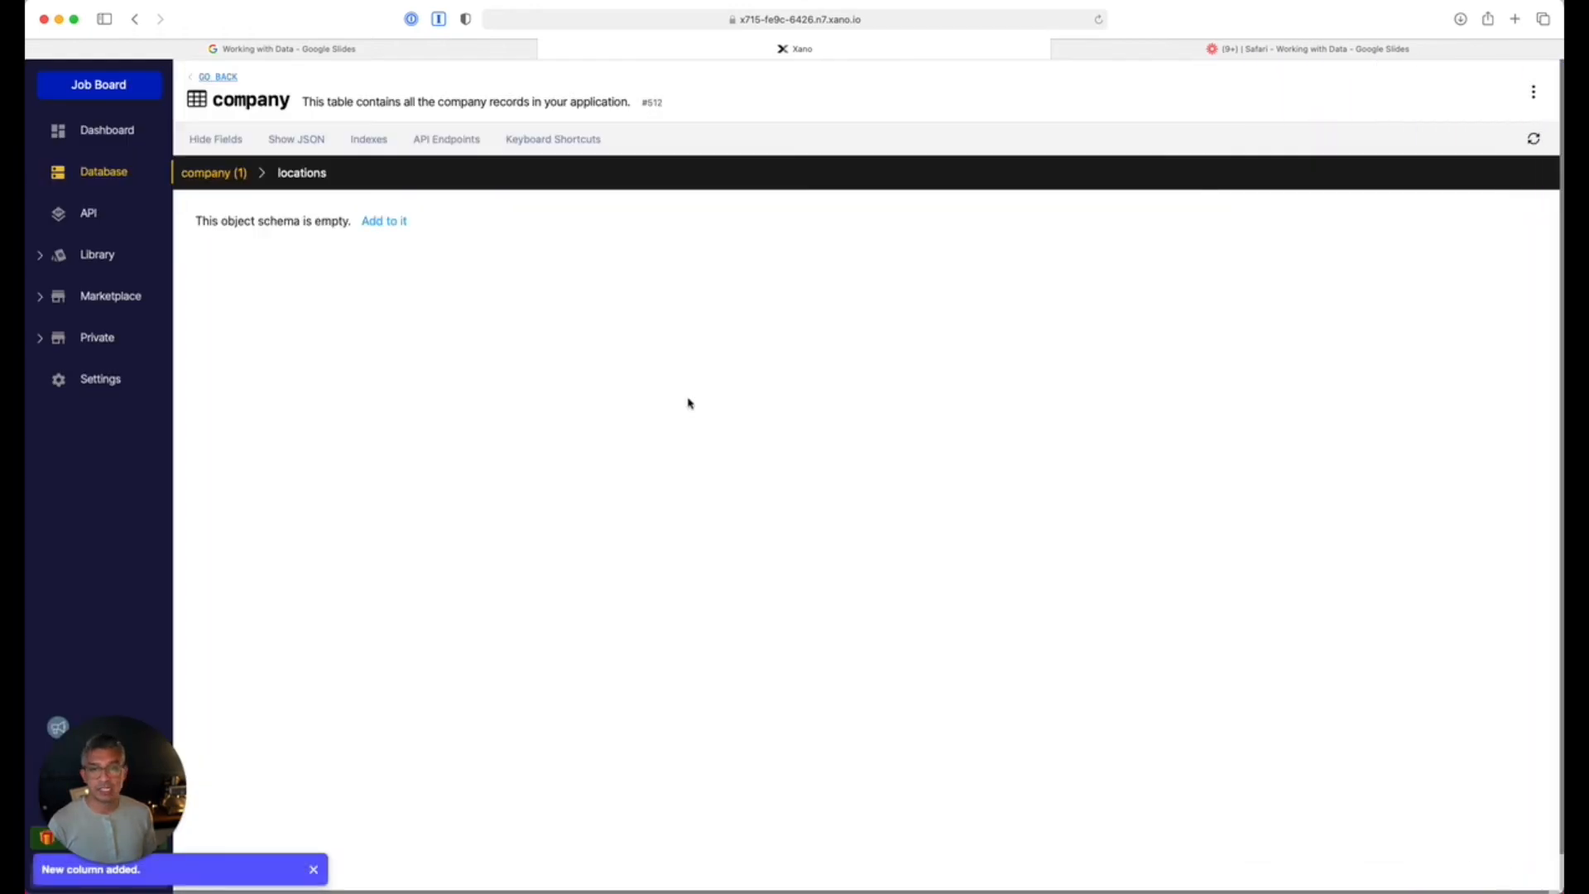
left_click(385, 223)
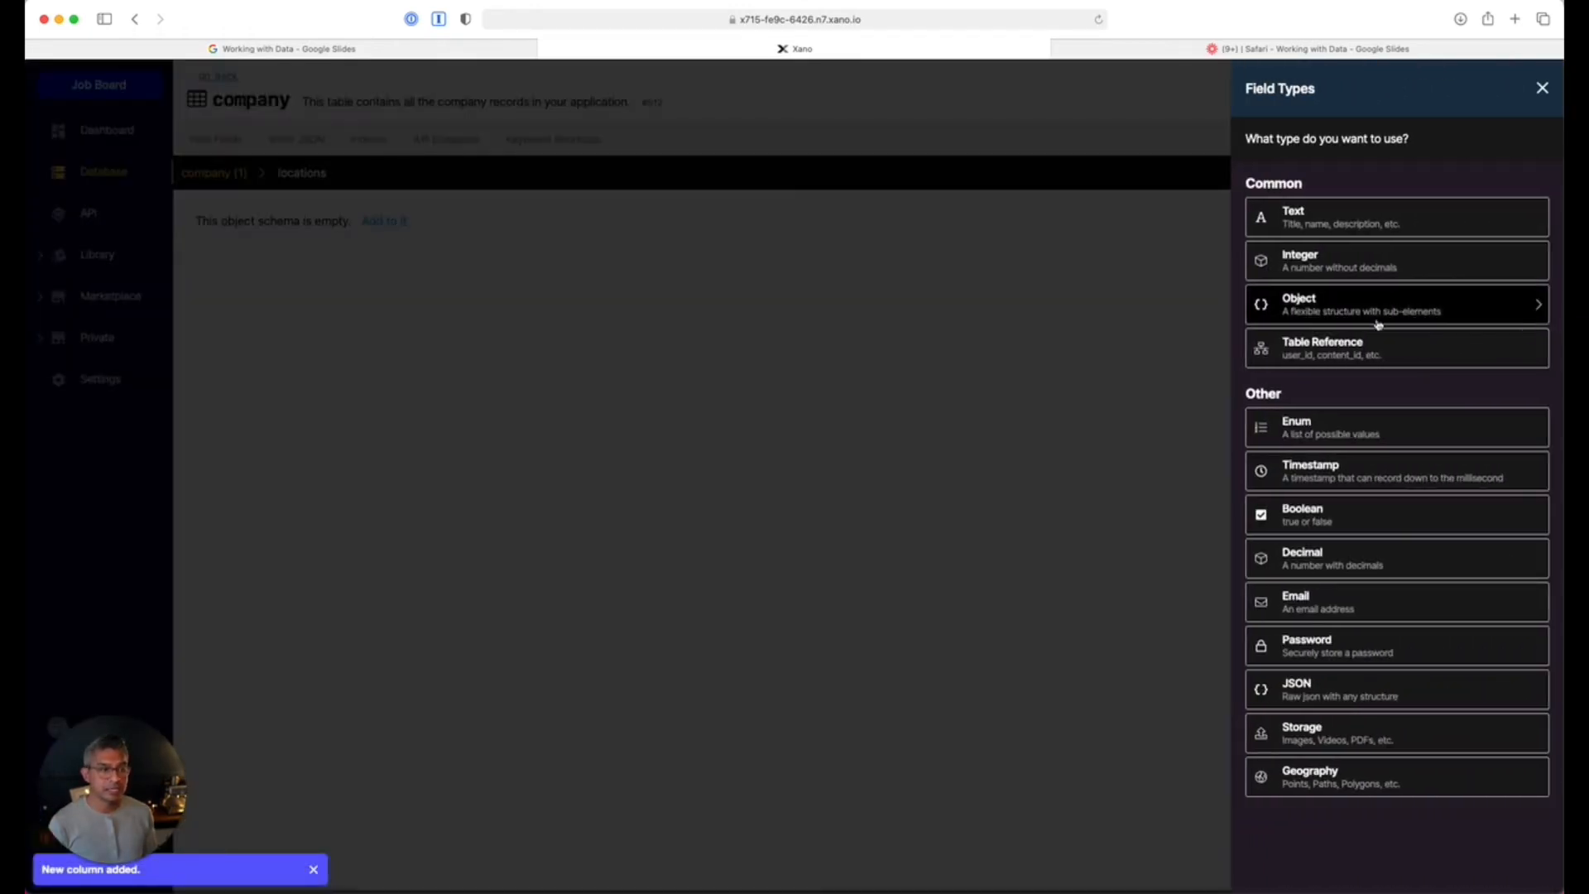
left_click(1357, 351)
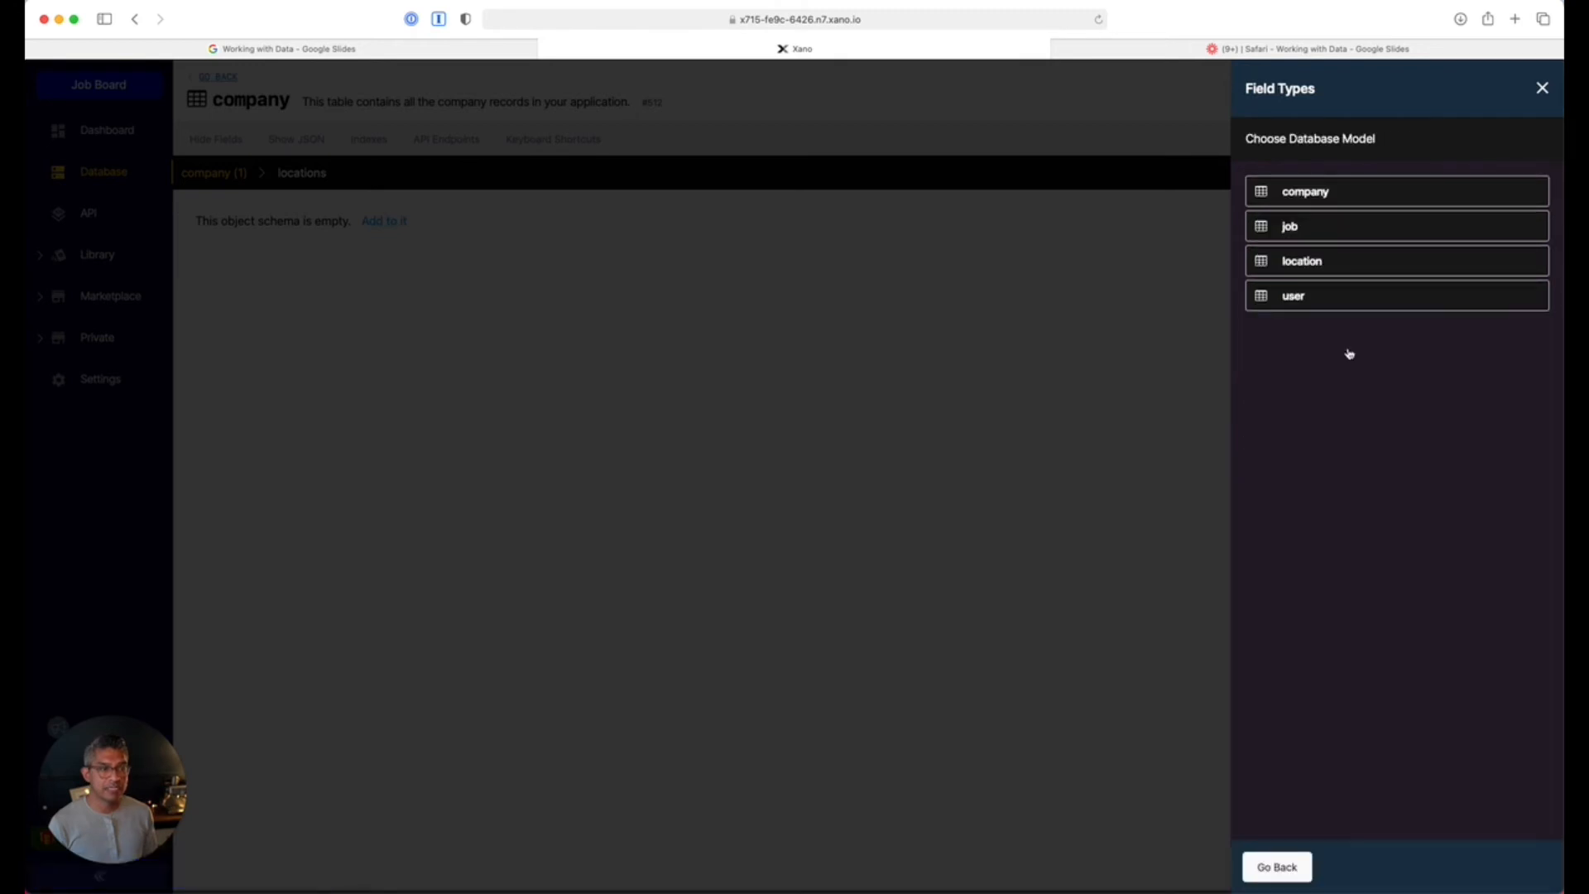
left_click(1330, 268)
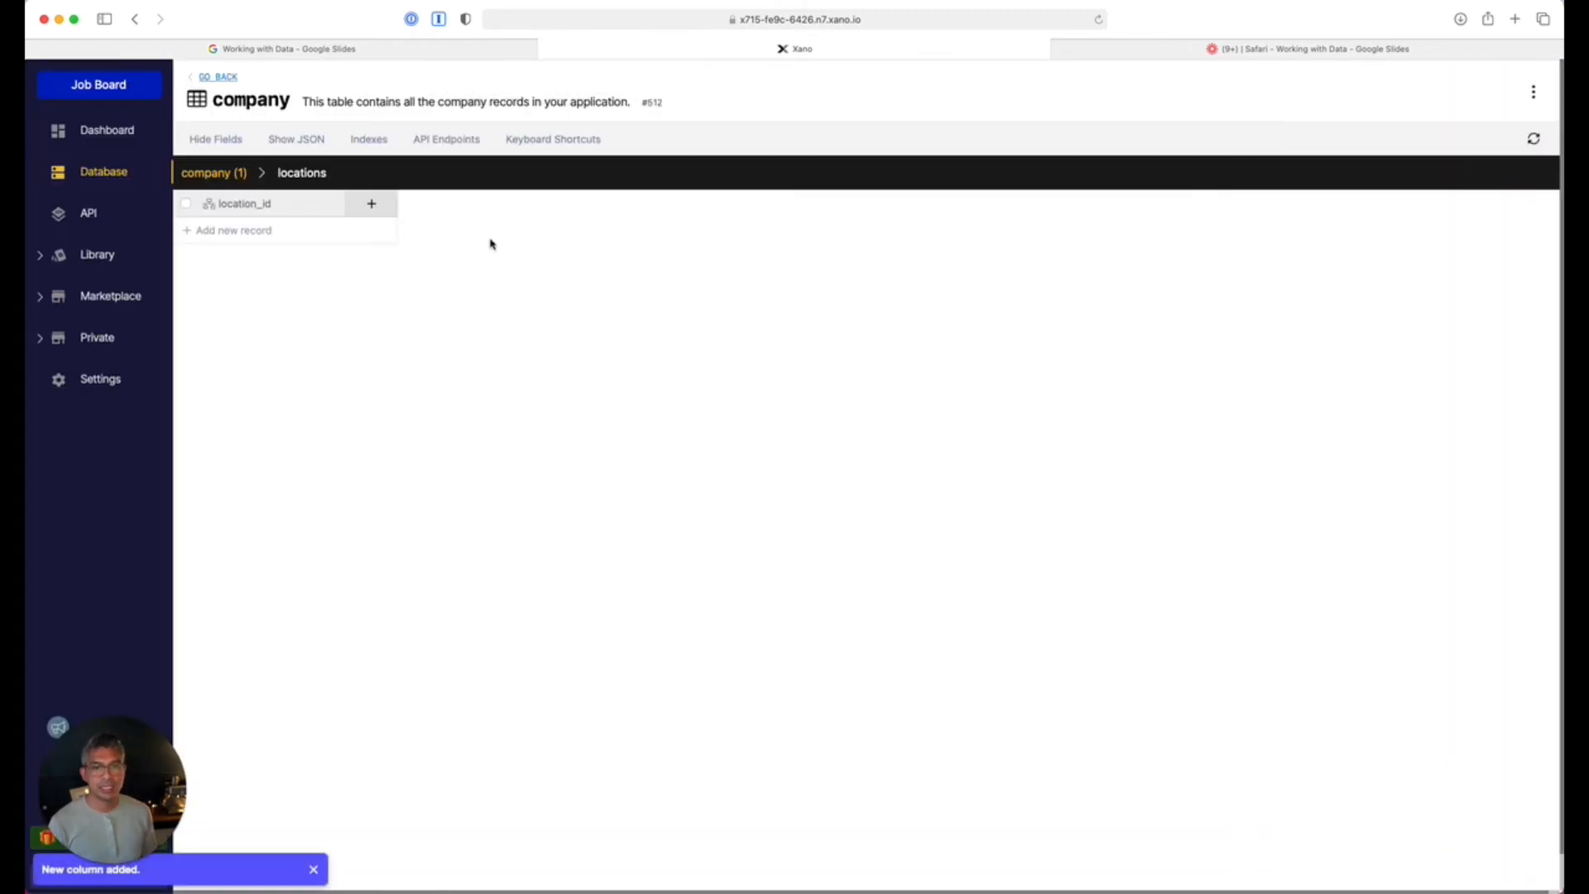
left_click(213, 172)
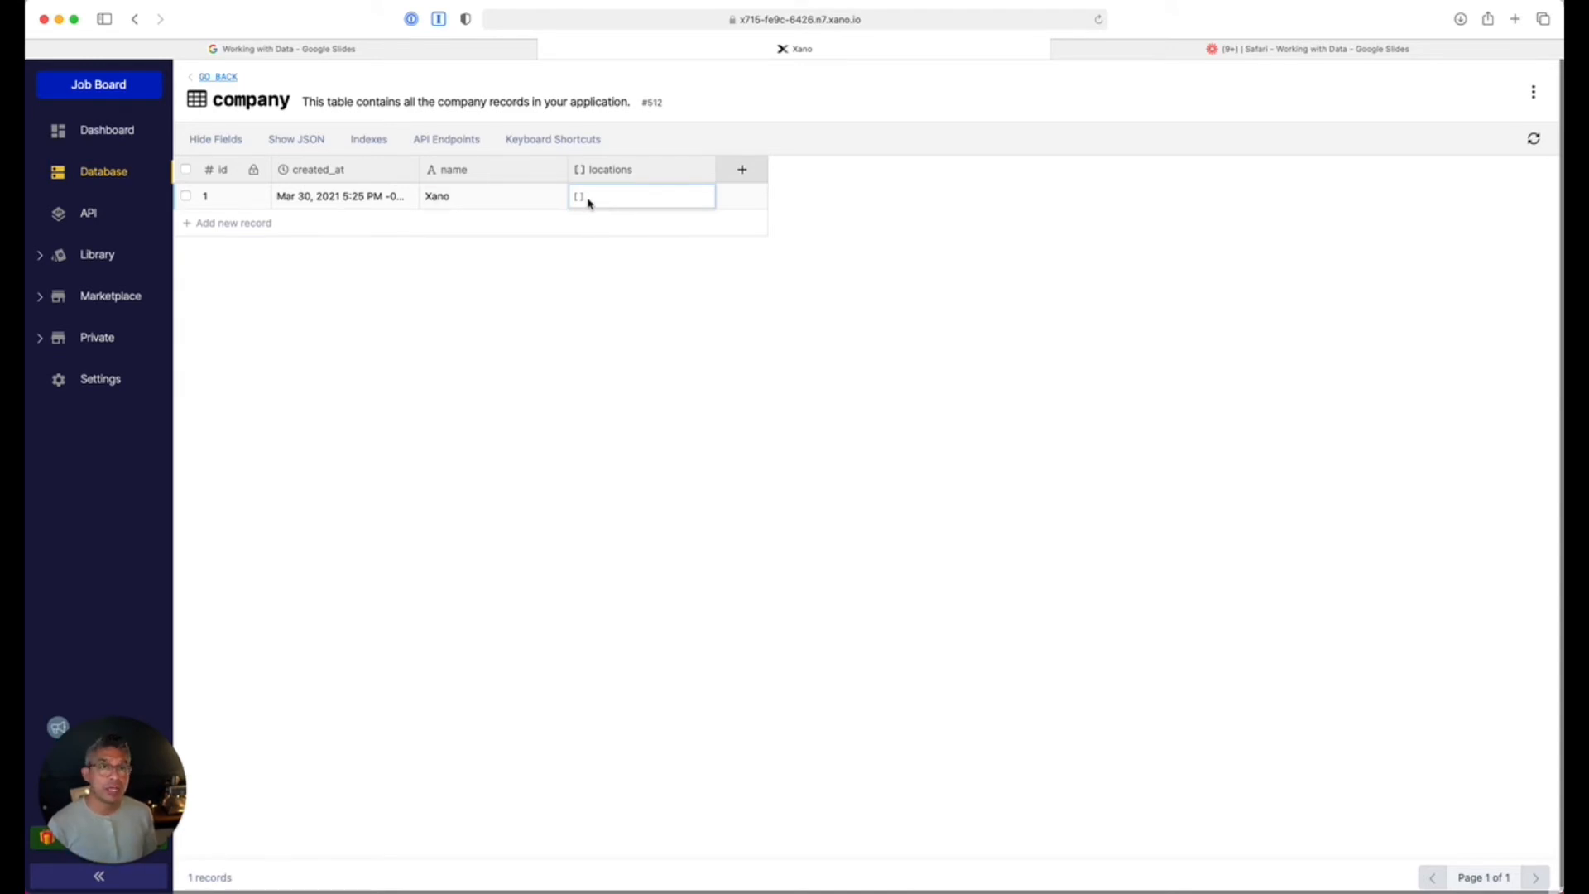
Add Los Angeles to the Xano company's locations list.
left_click(589, 204)
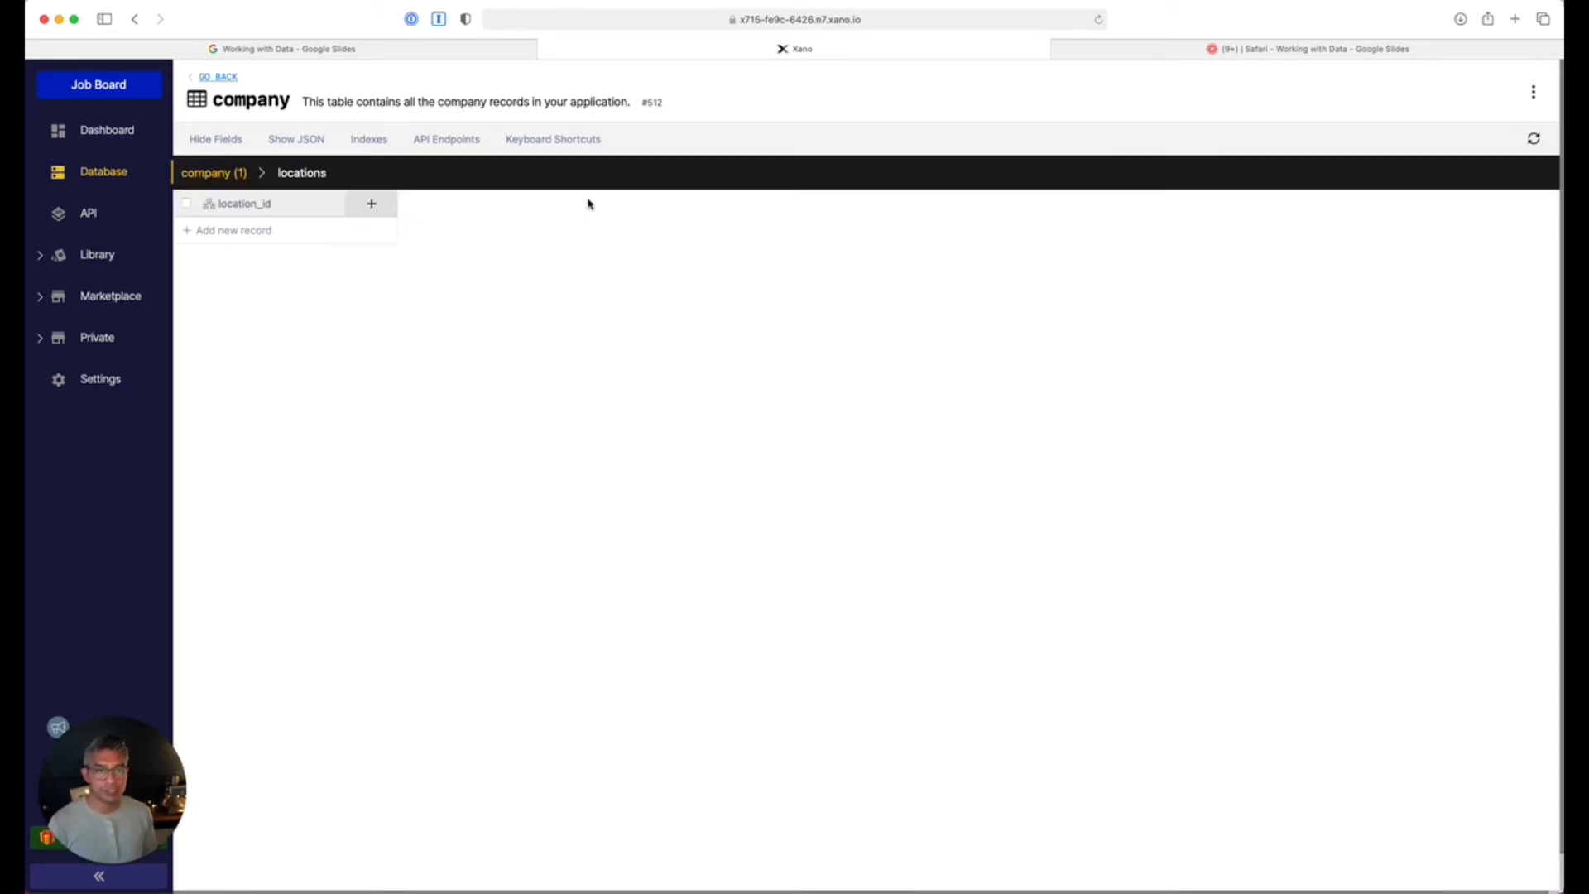
left_click(285, 231)
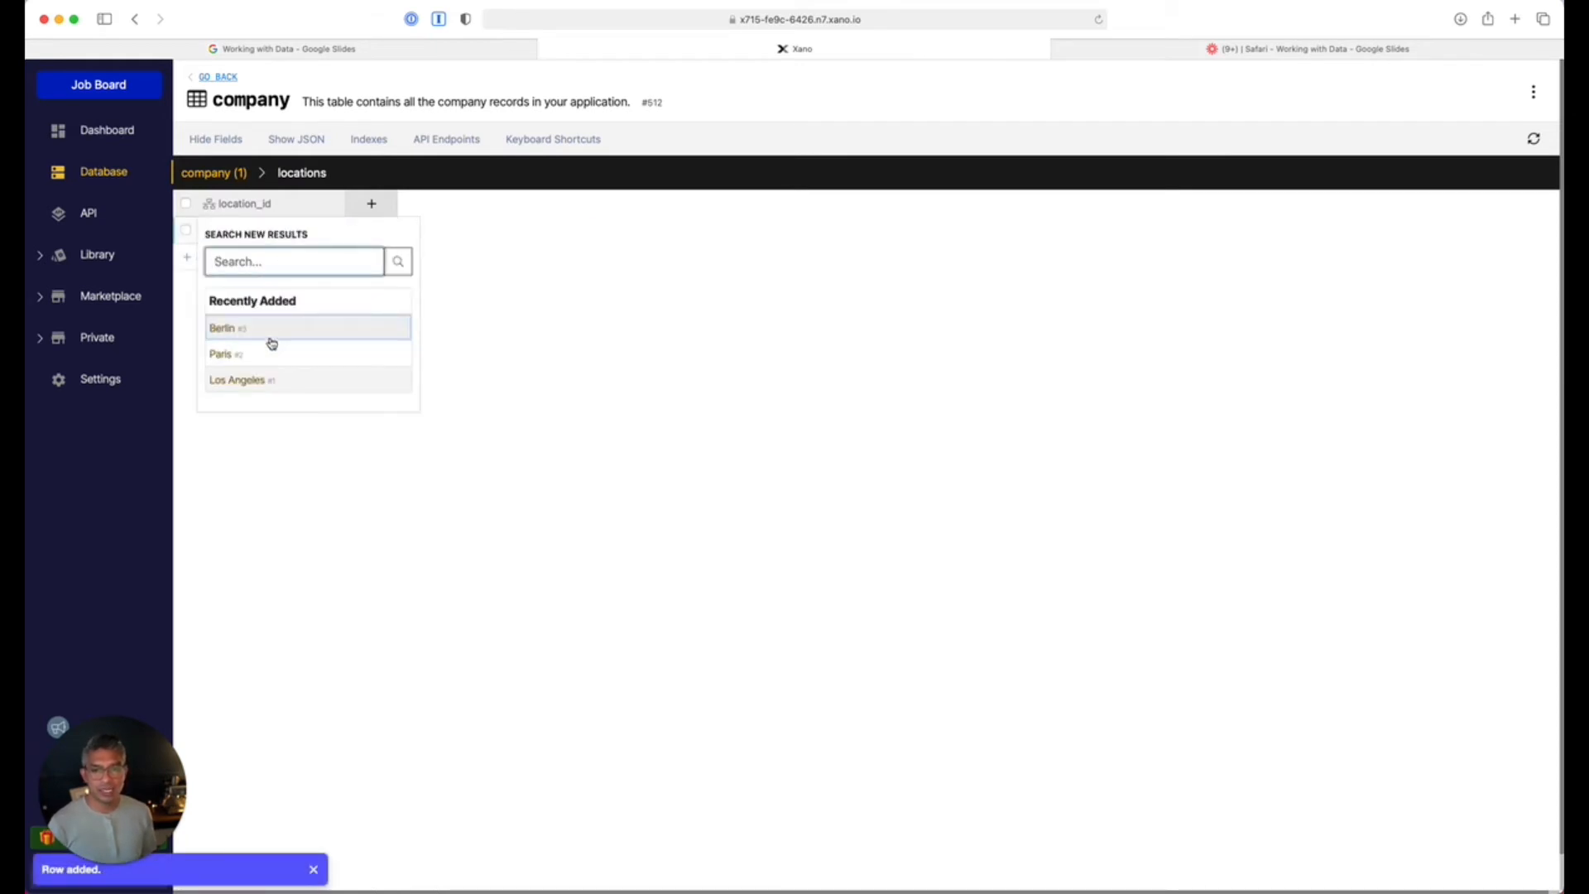
left_click(251, 378)
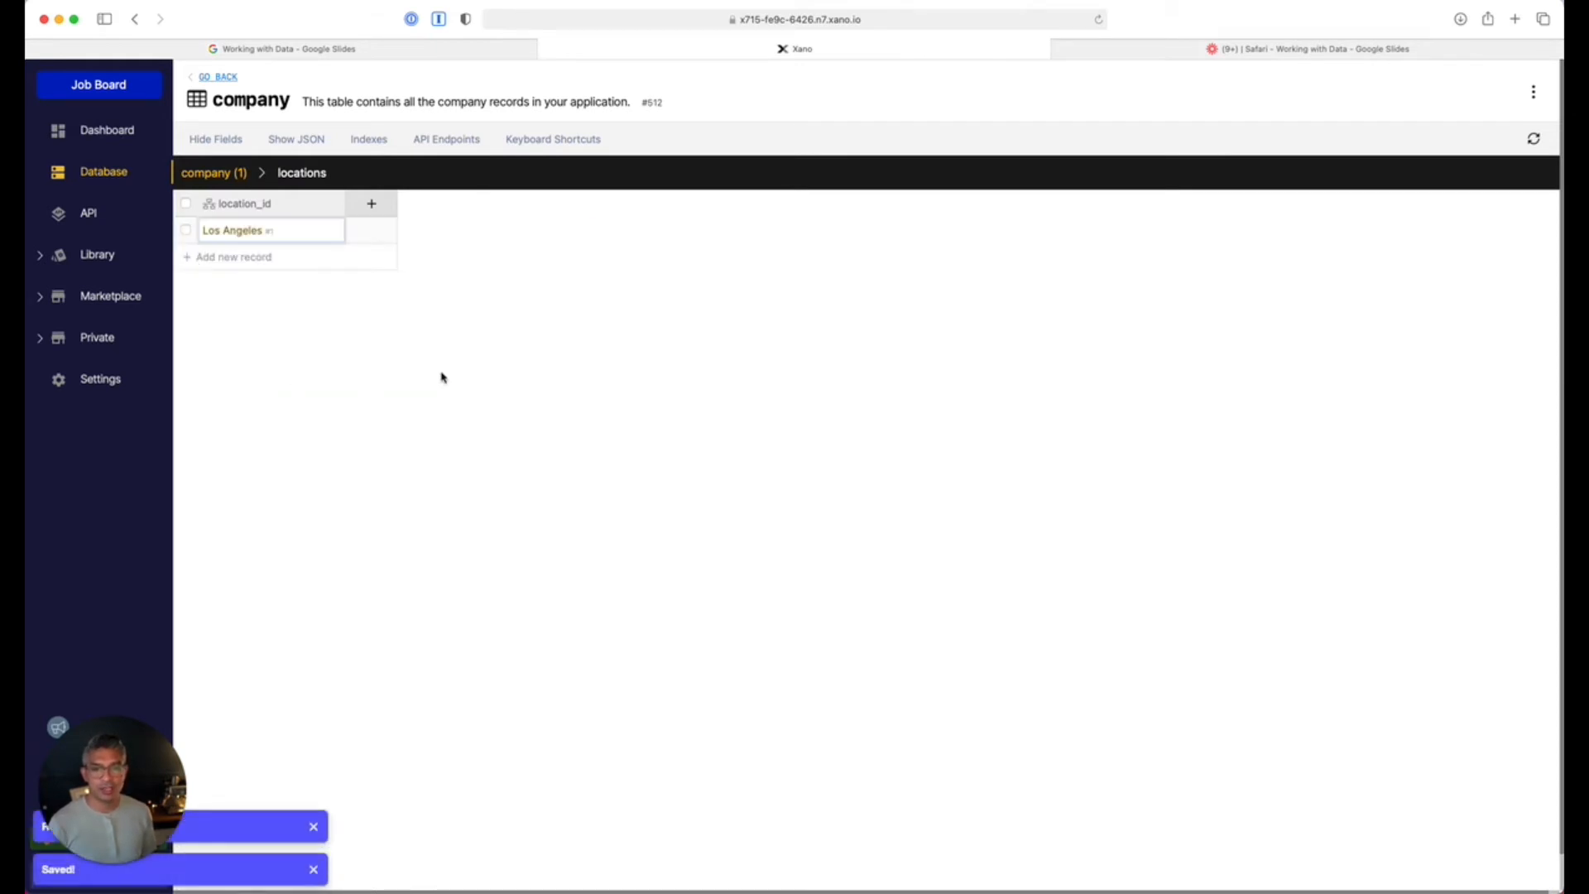
left_click(234, 174)
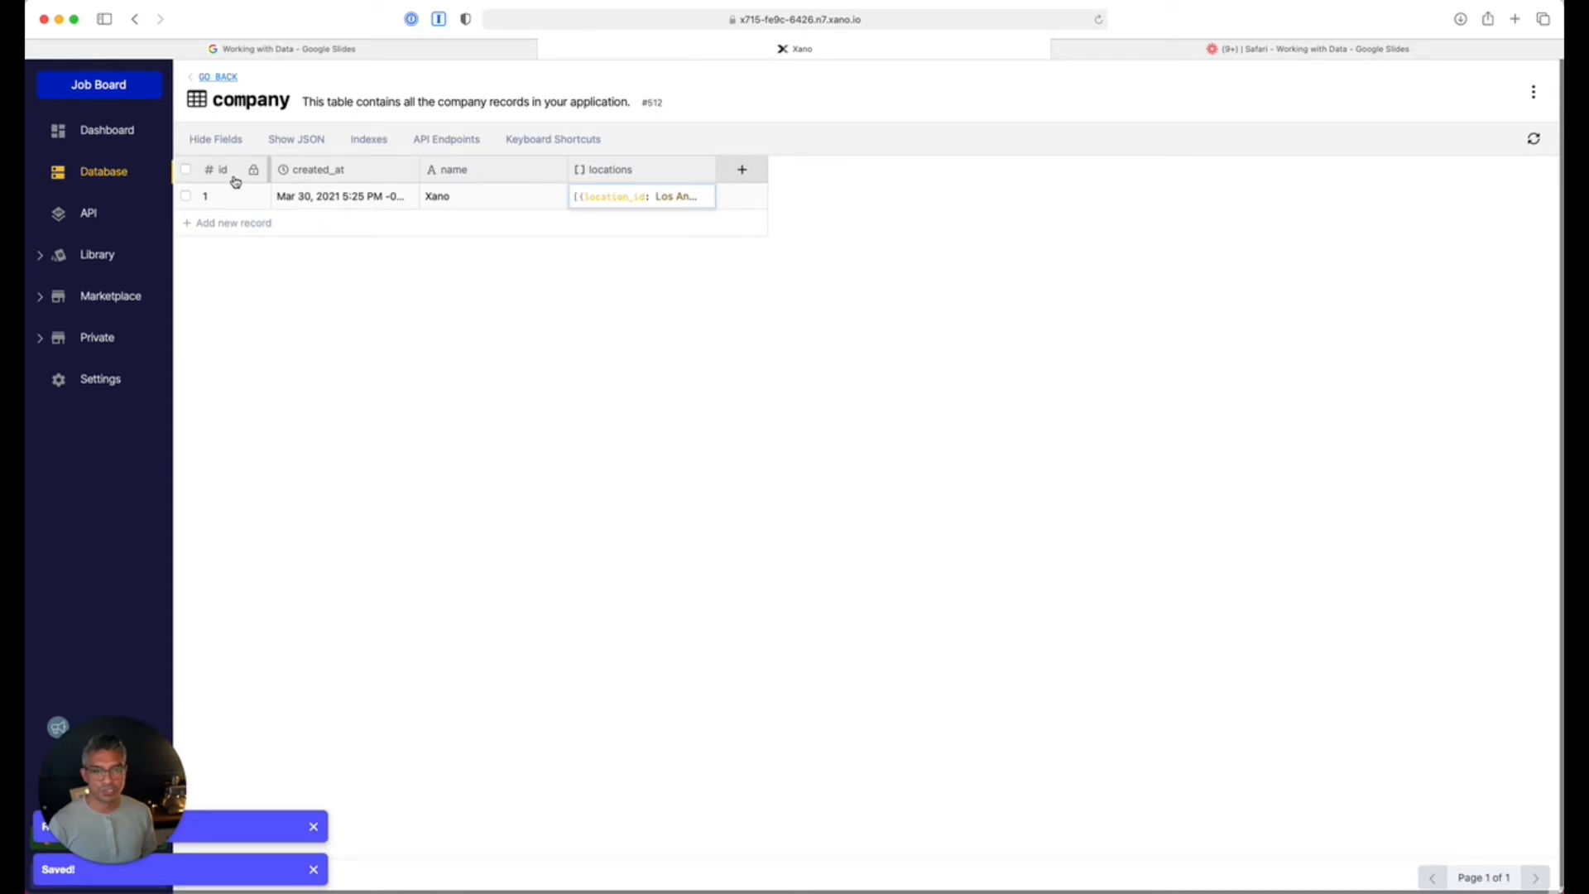
Add a second company record named Google.
left_click(376, 232)
left_click(450, 223)
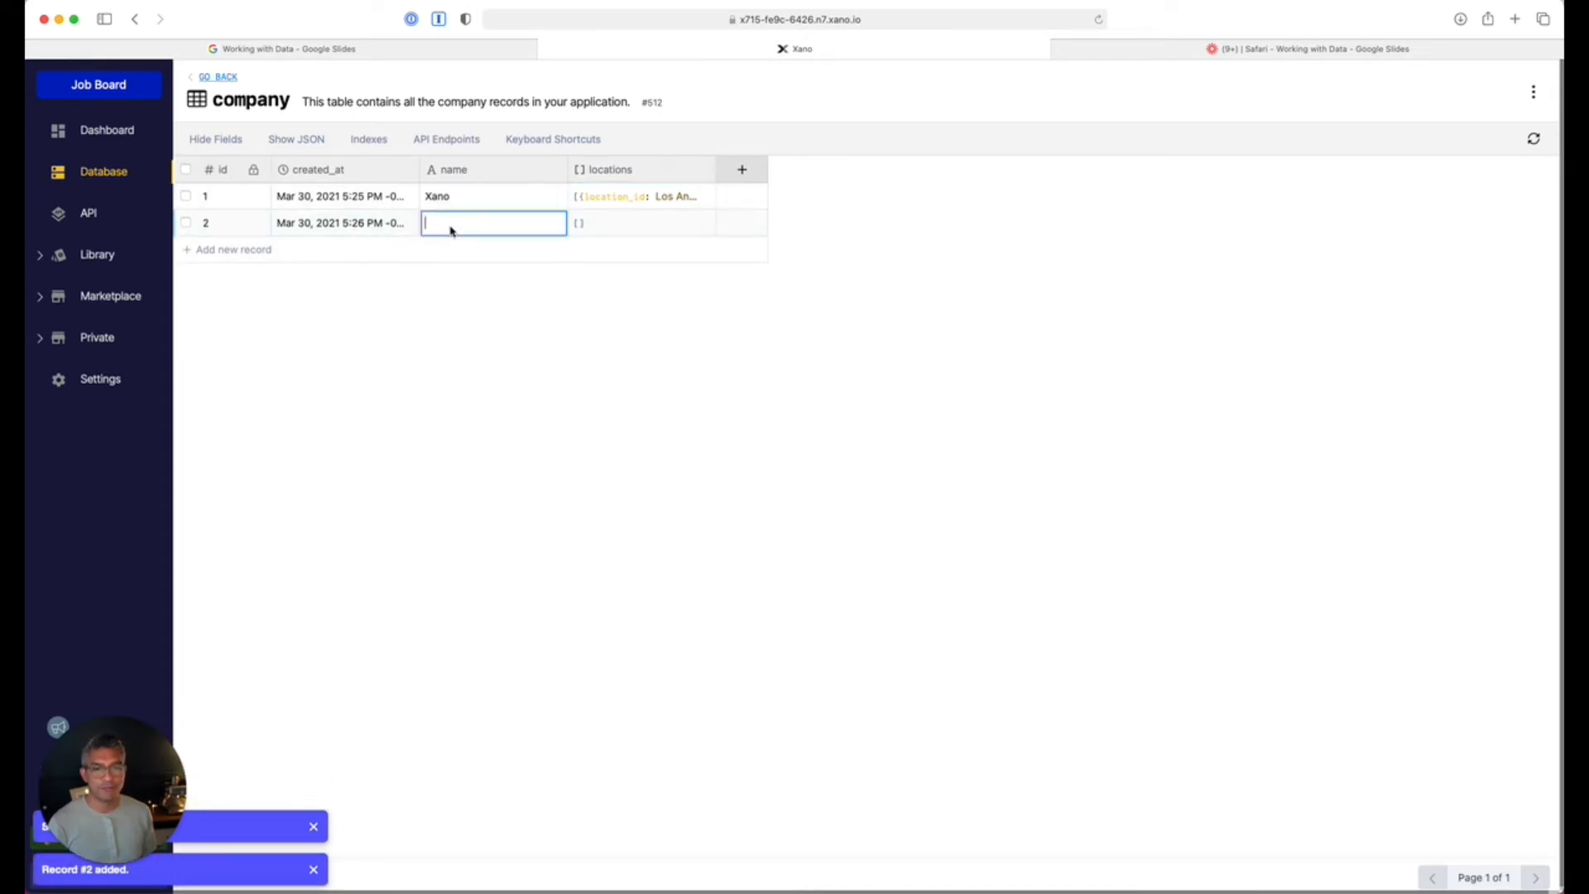
type("Google")
left_click(631, 223)
Give Google three locations: Berlin, Paris and Los Angeles.
left_click(632, 223)
left_click(266, 232)
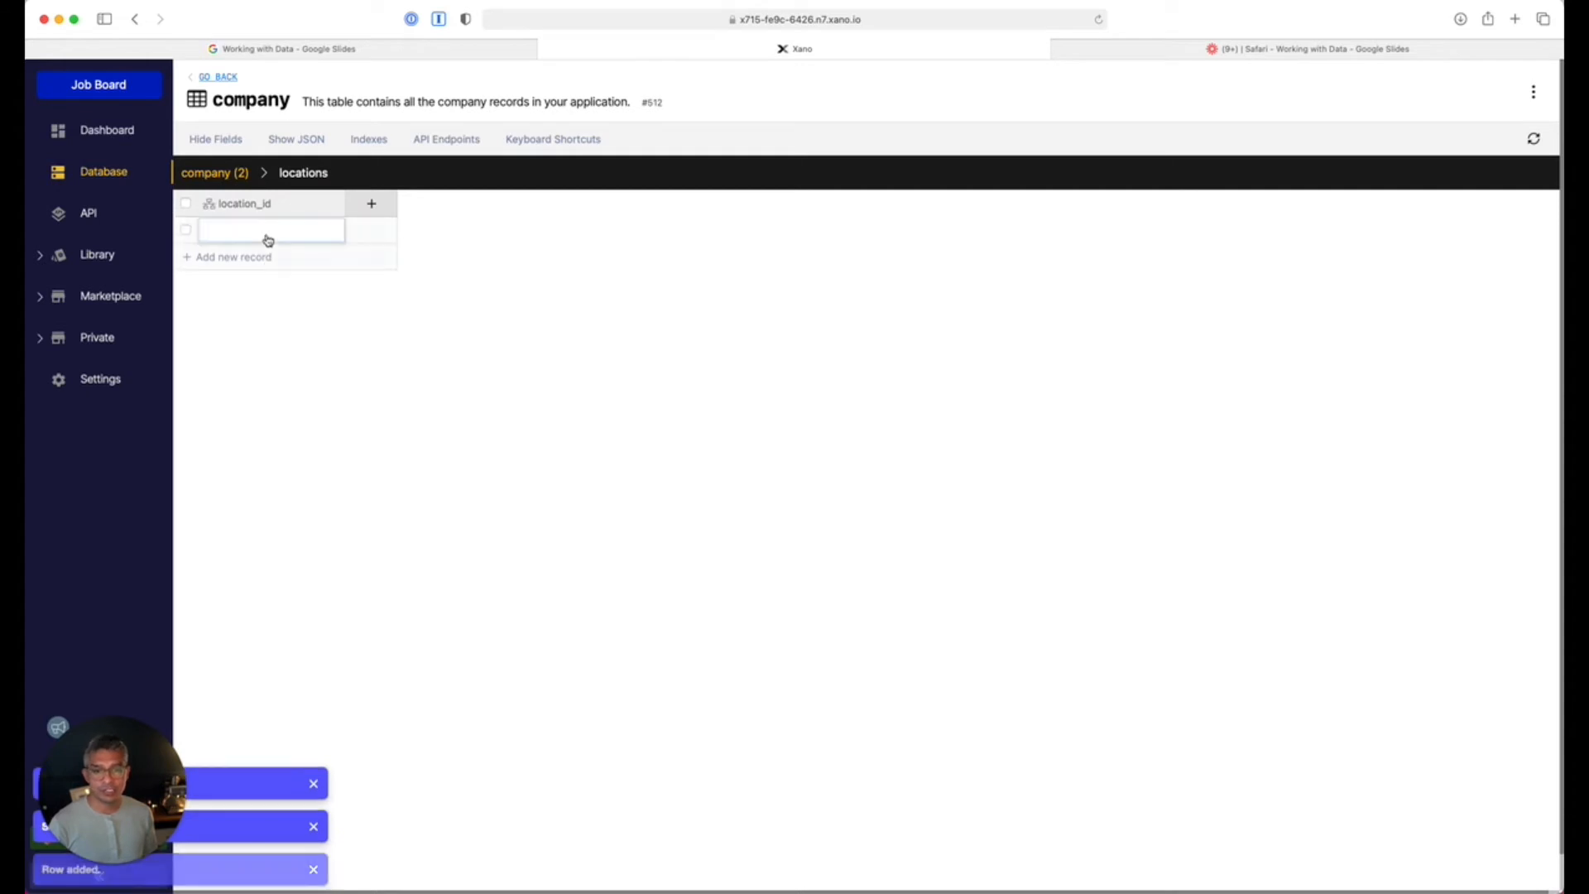
left_click(272, 235)
left_click(245, 329)
left_click(239, 257)
left_click(241, 258)
left_click(248, 381)
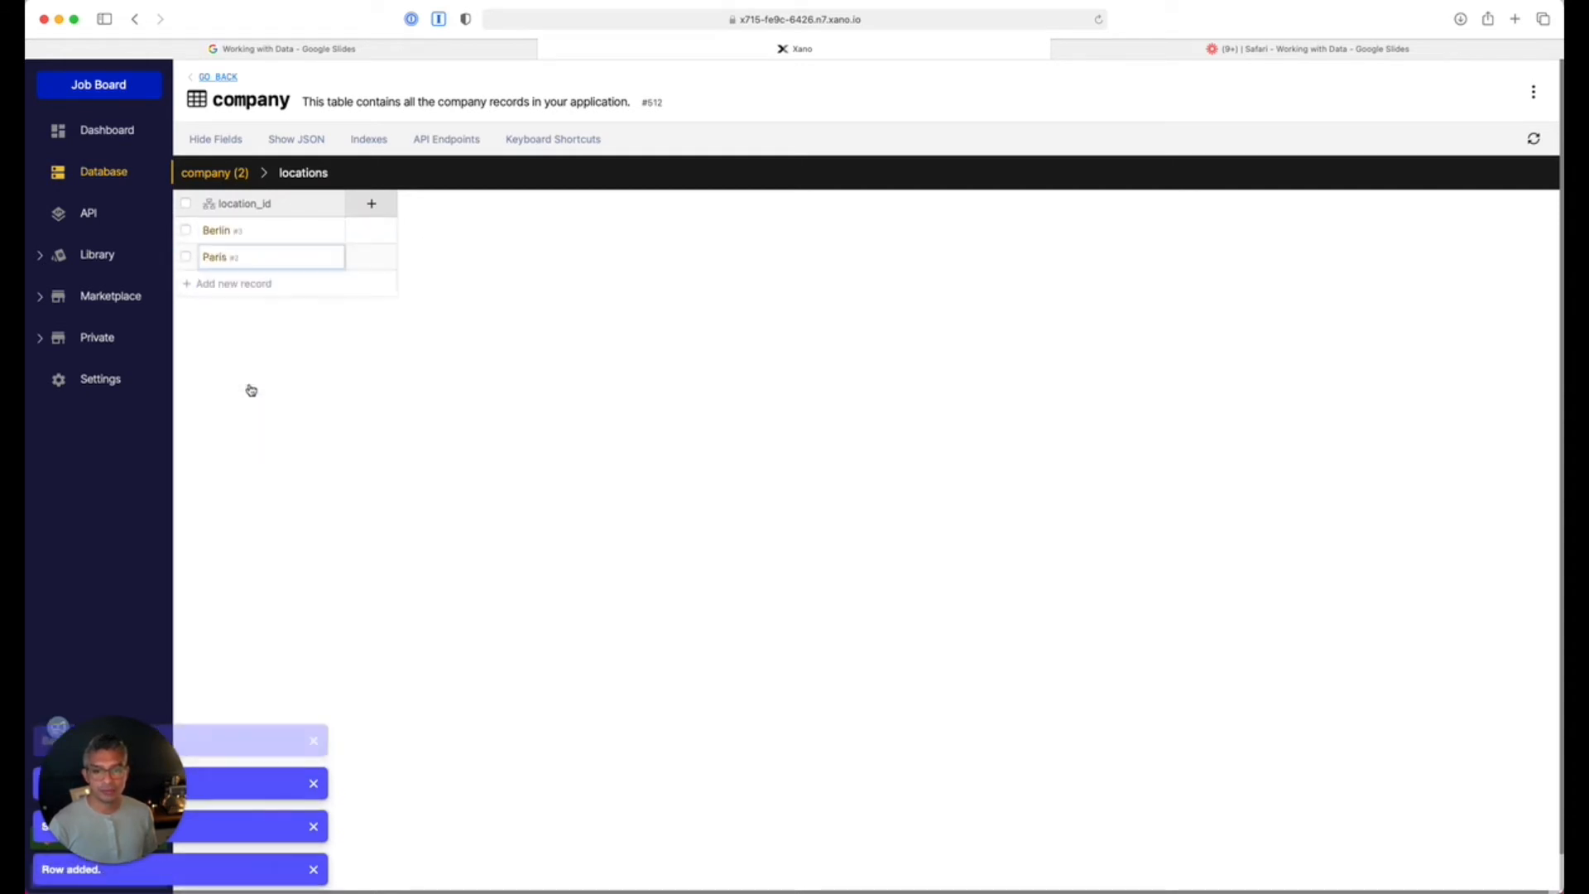
left_click(256, 282)
left_click(257, 283)
left_click(253, 433)
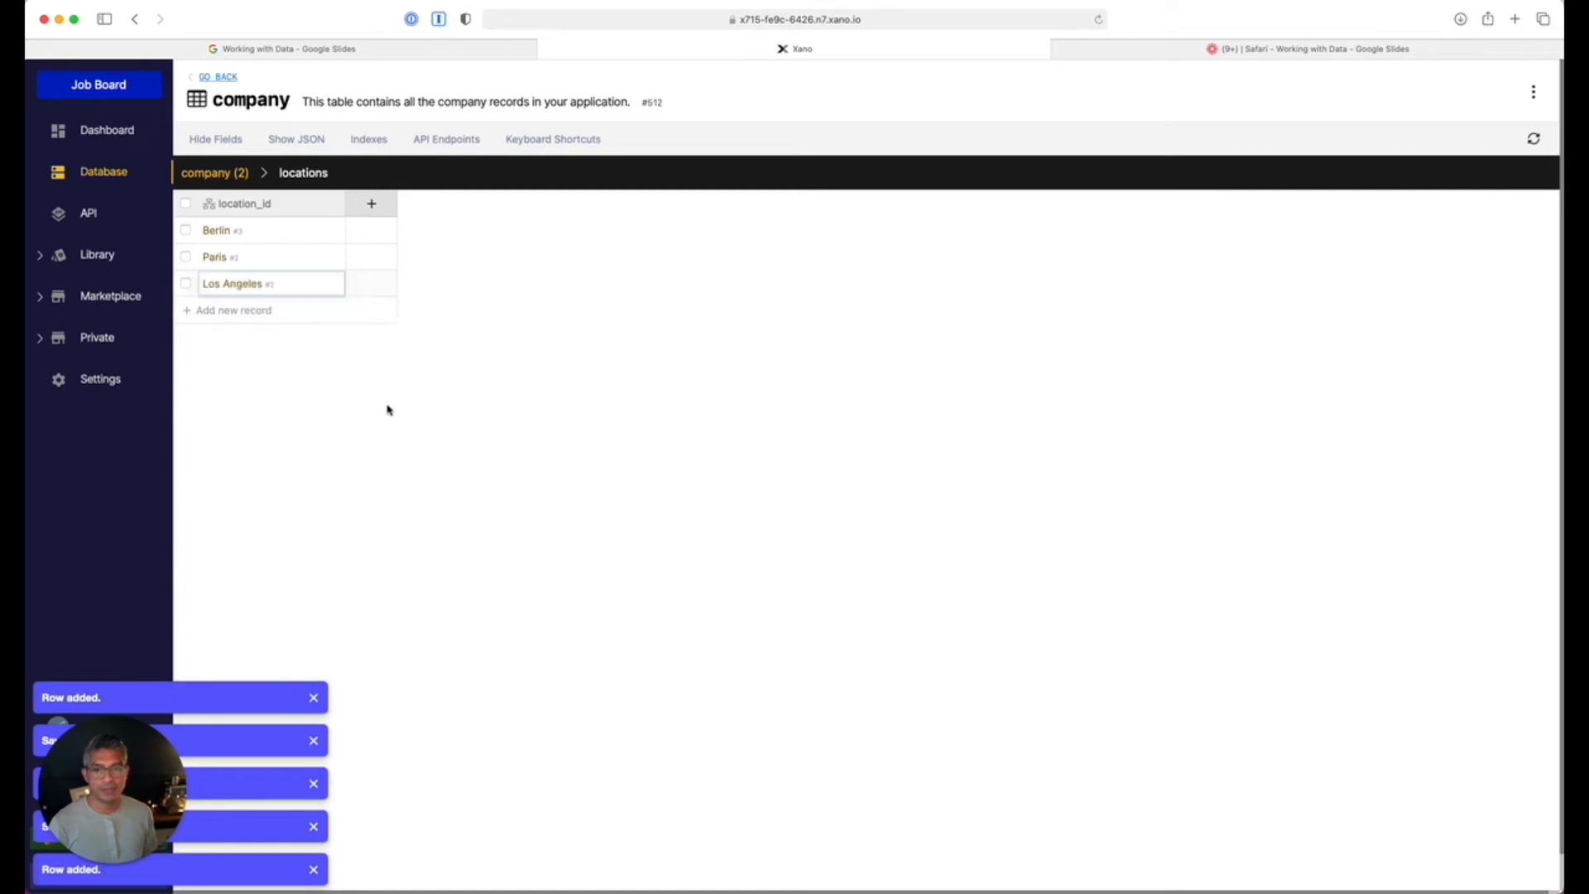
Widen the company table's locations column and bring up its API endpoints.
left_click(220, 175)
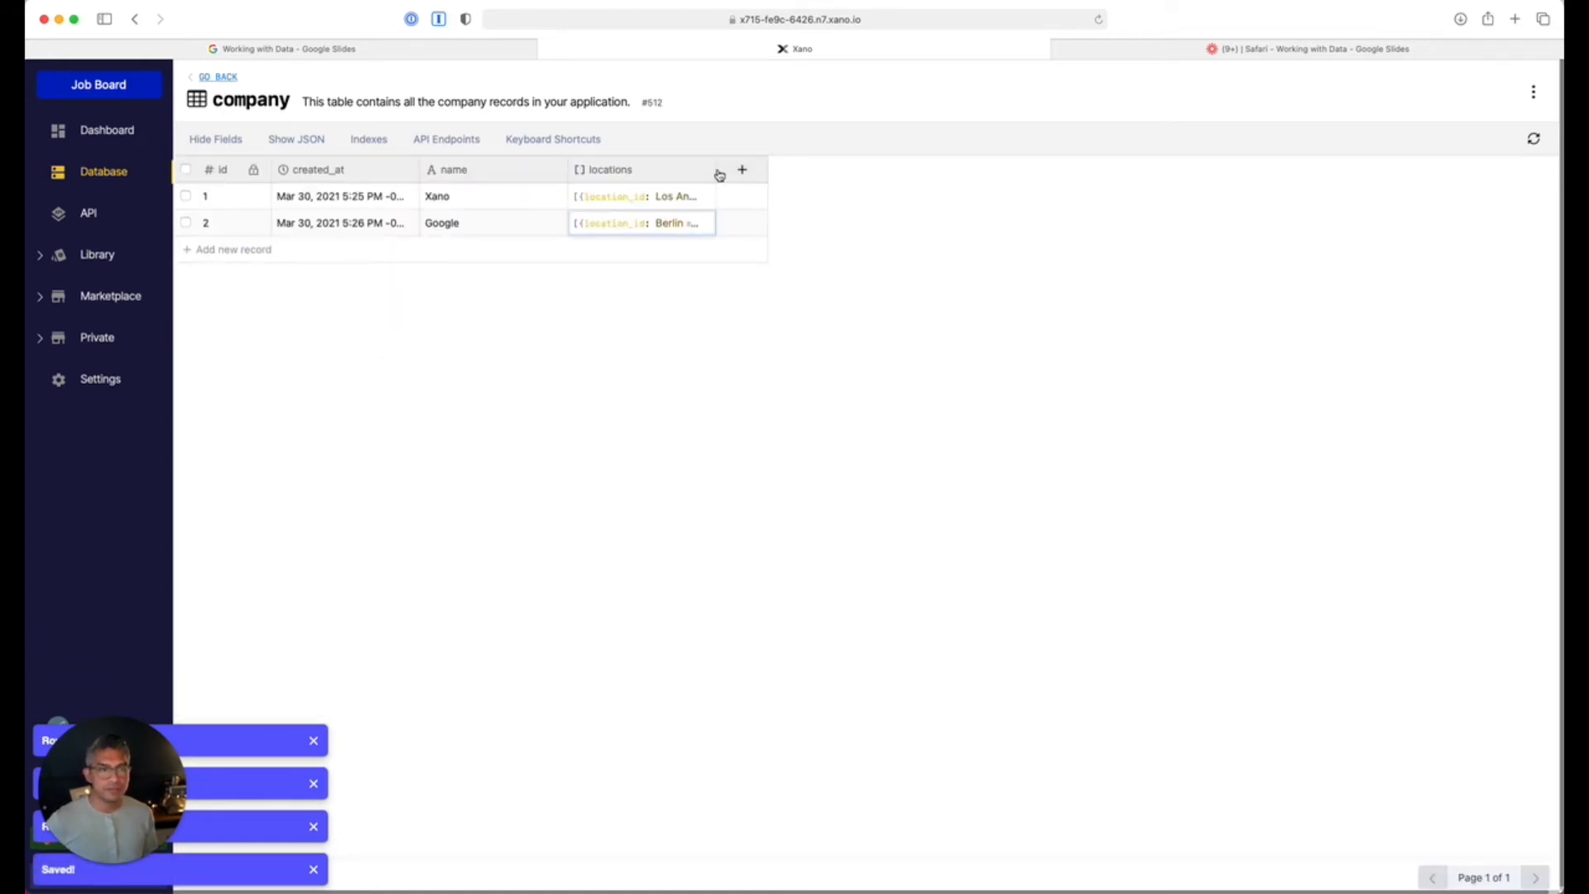
left_click_drag(717, 170, 1088, 169)
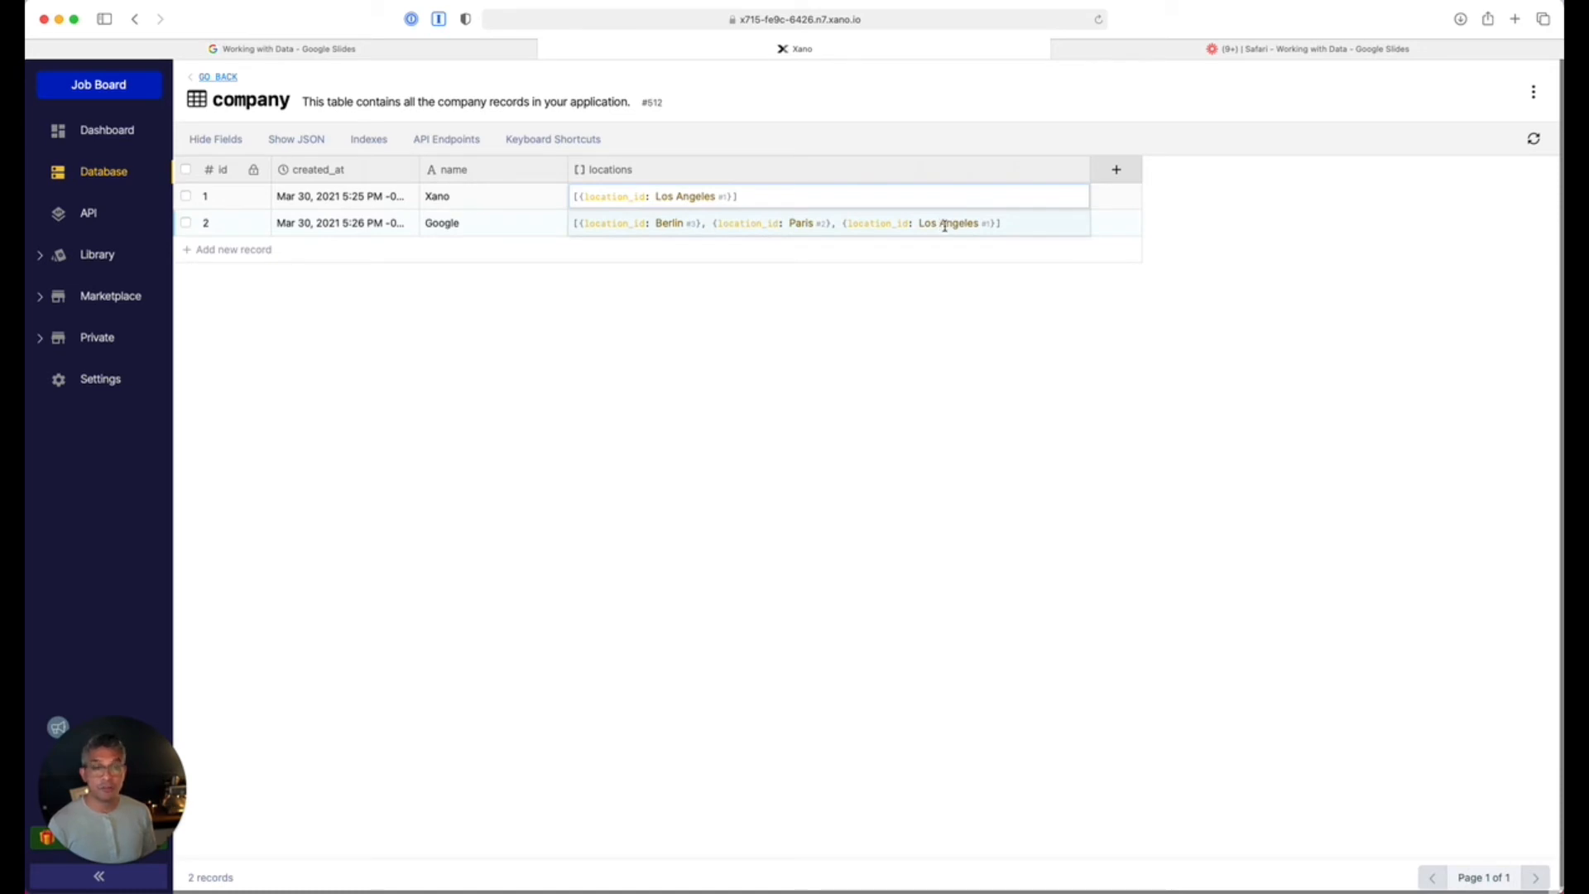
left_click(466, 146)
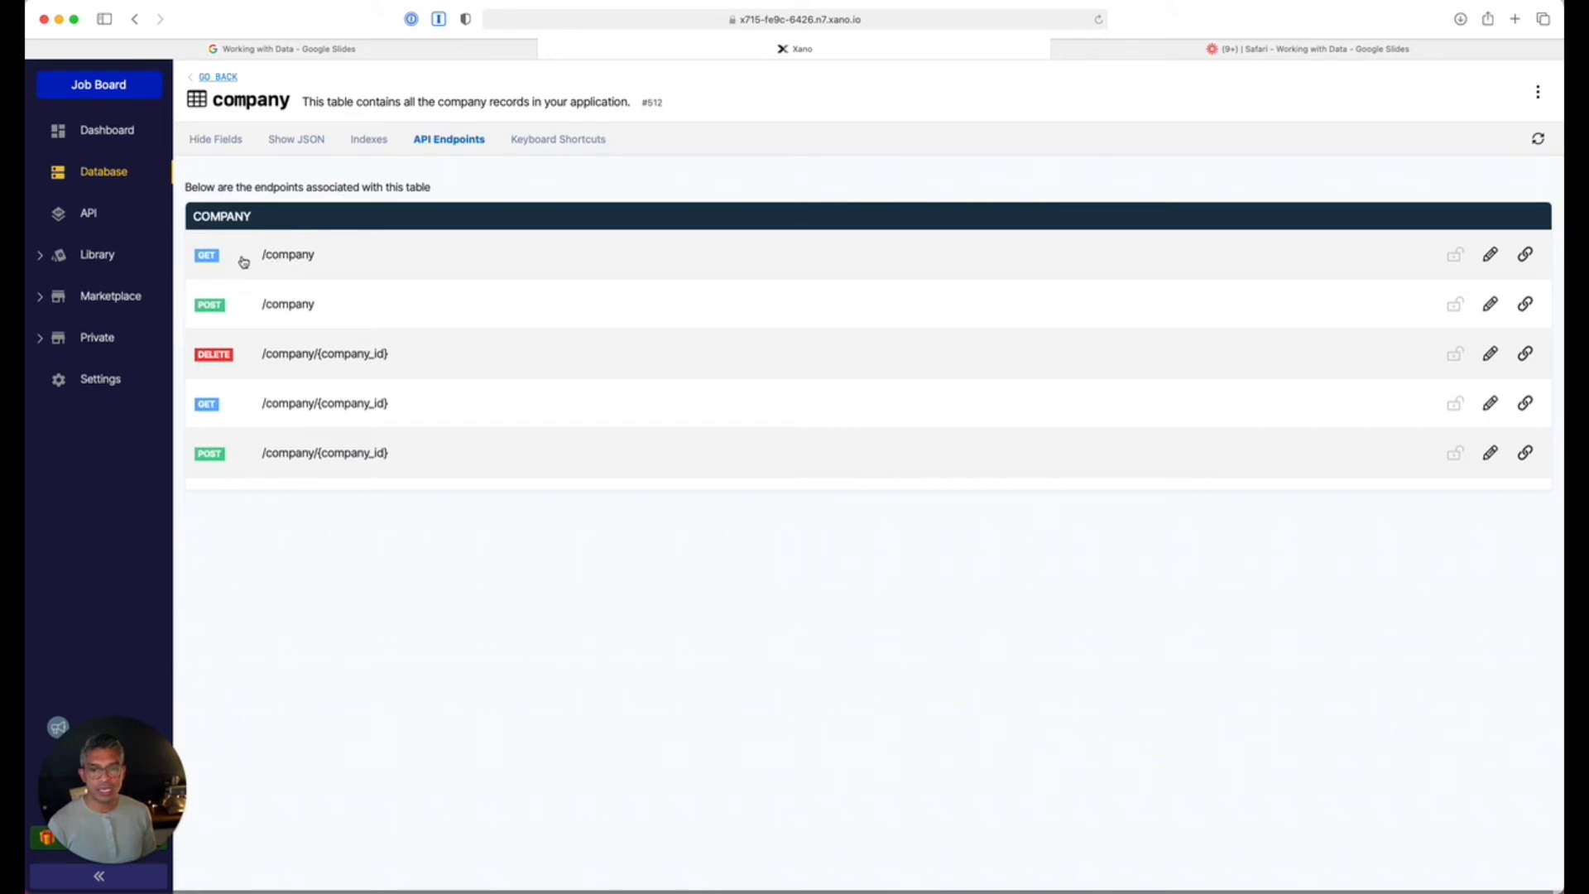
Run GET /company and check that Xano returns location_id 1 and Google 3, 2, 1.
left_click(289, 255)
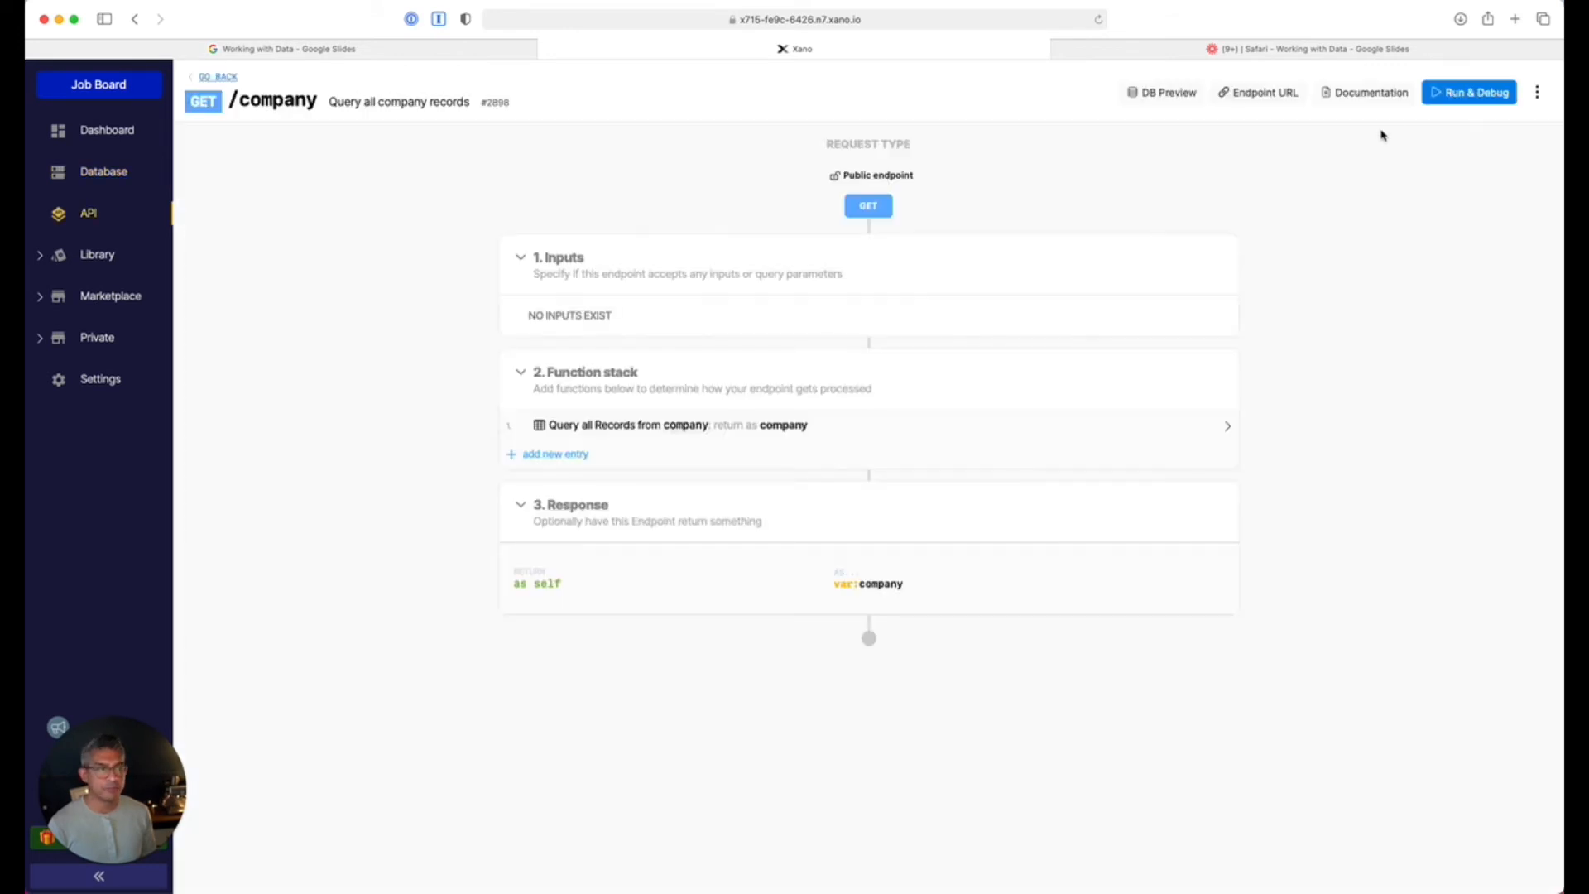
left_click(1446, 92)
left_click(1507, 867)
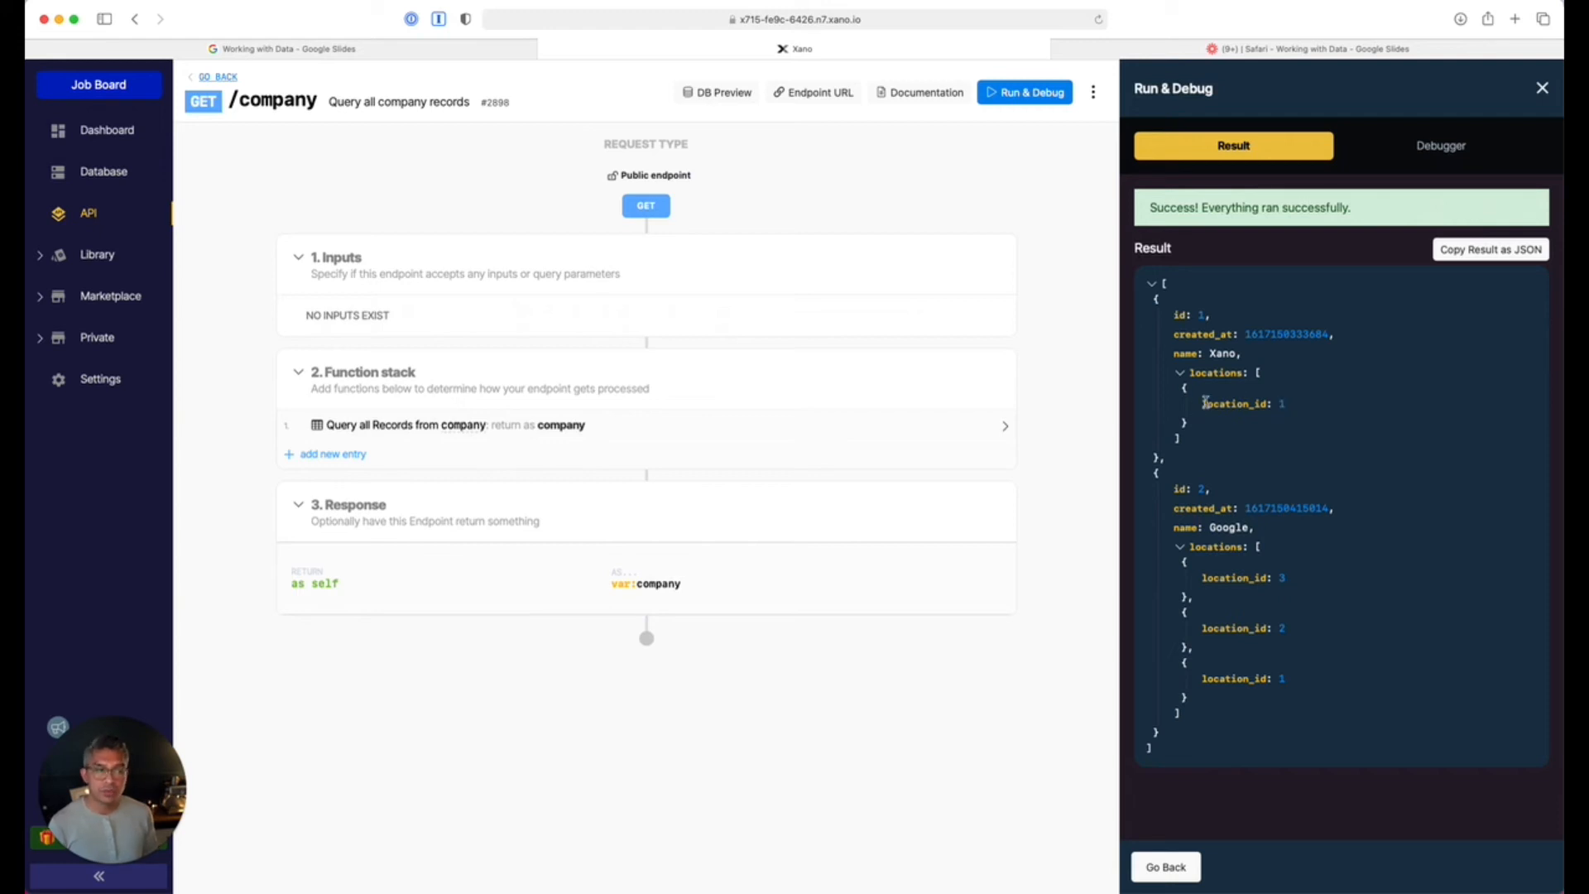
left_click_drag(1197, 407, 1323, 408)
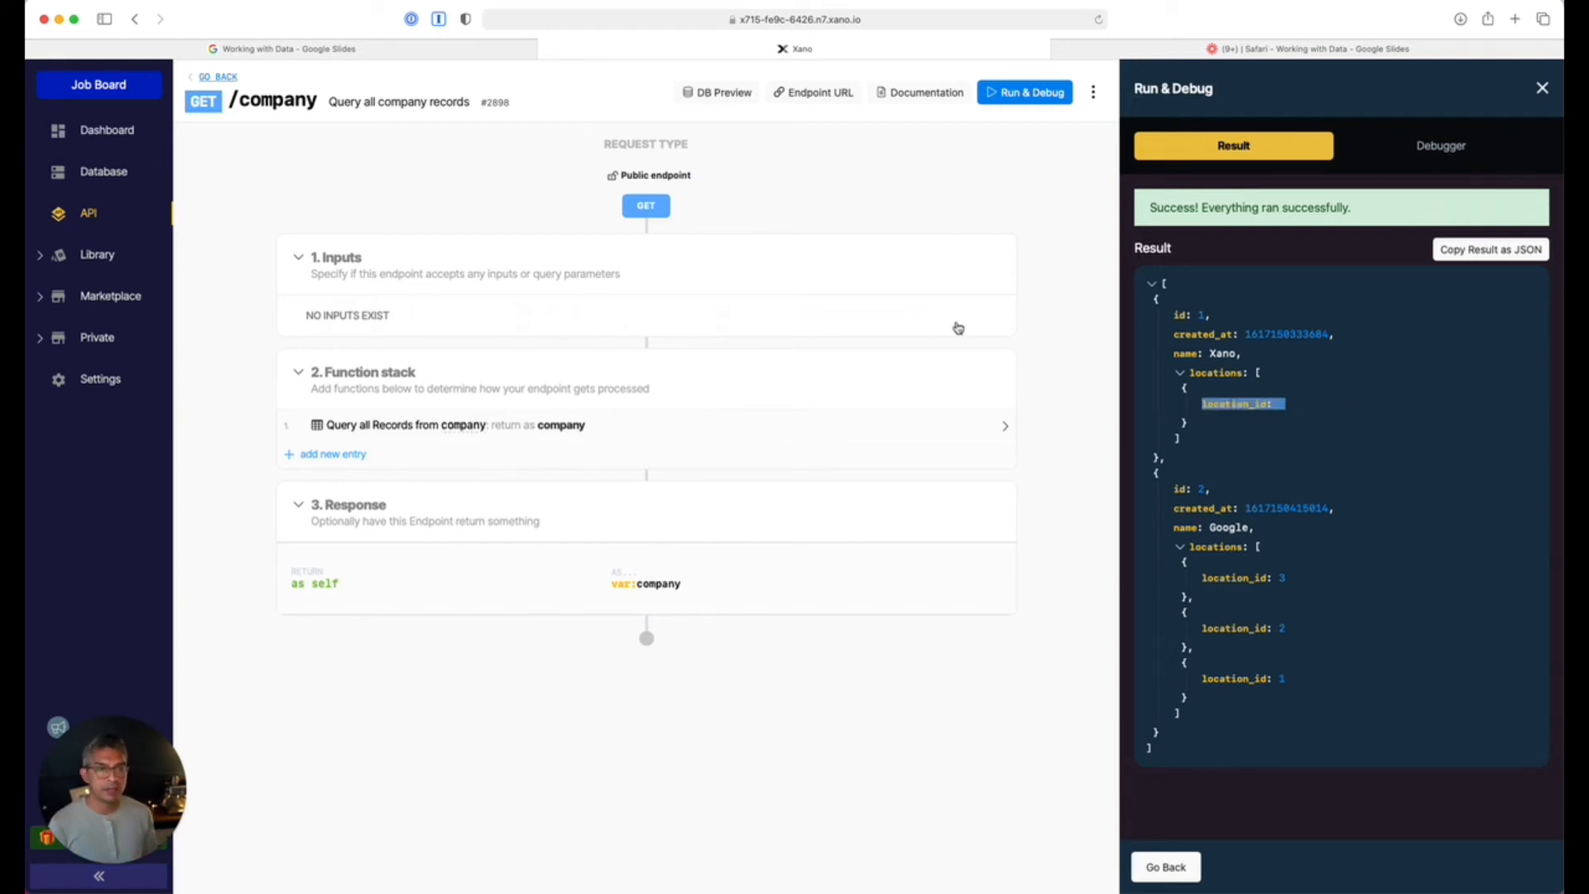
Inspect the company table's records and locations arrays, then go back to the tables overview.
left_click(112, 170)
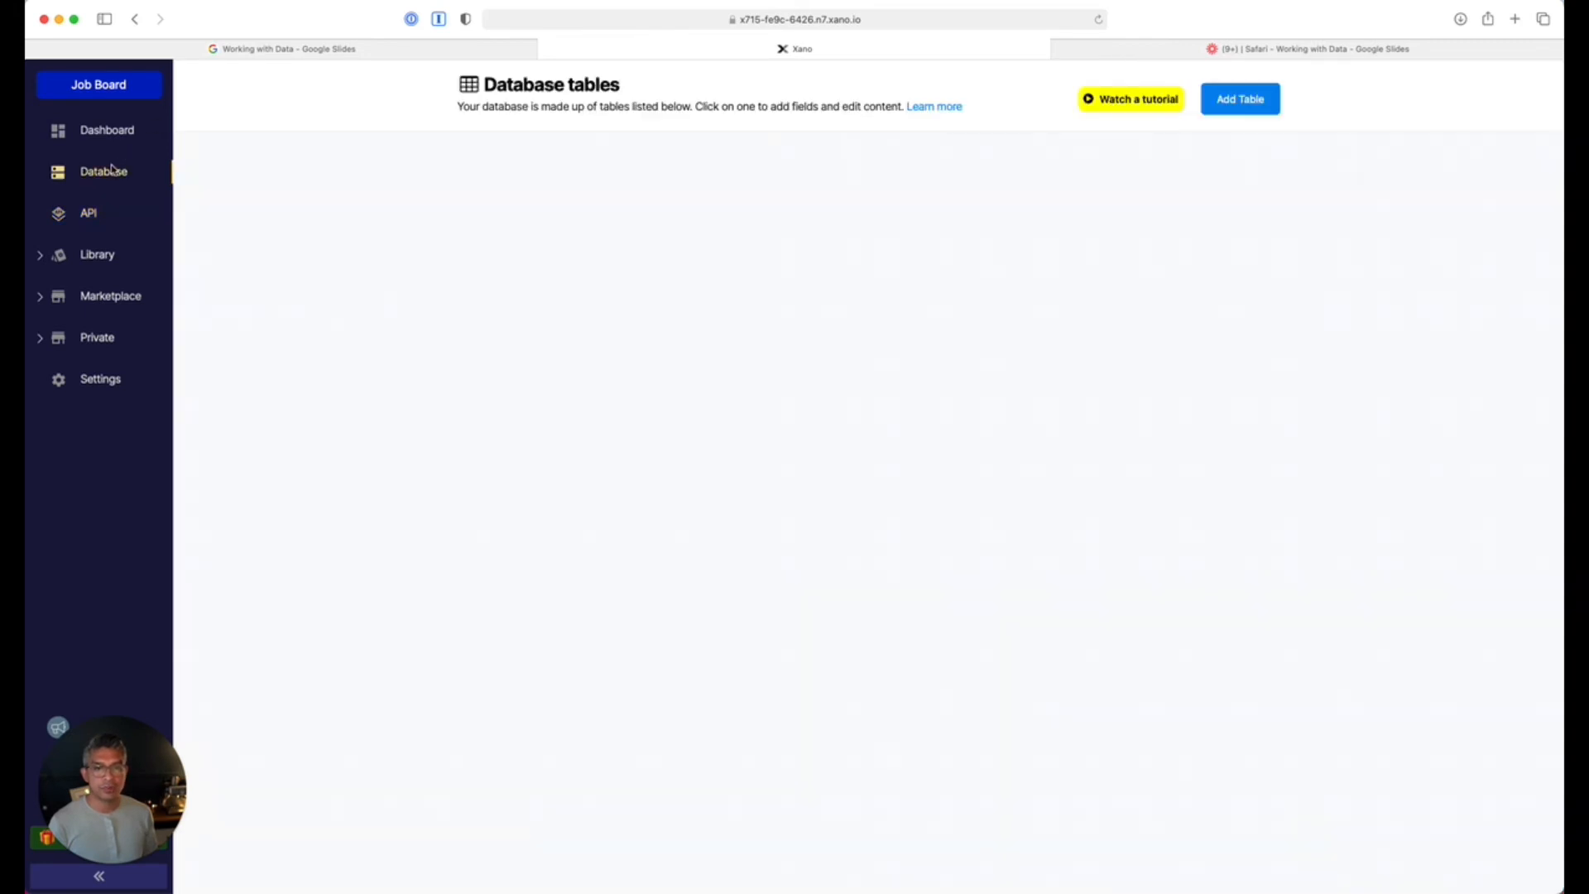
left_click(557, 302)
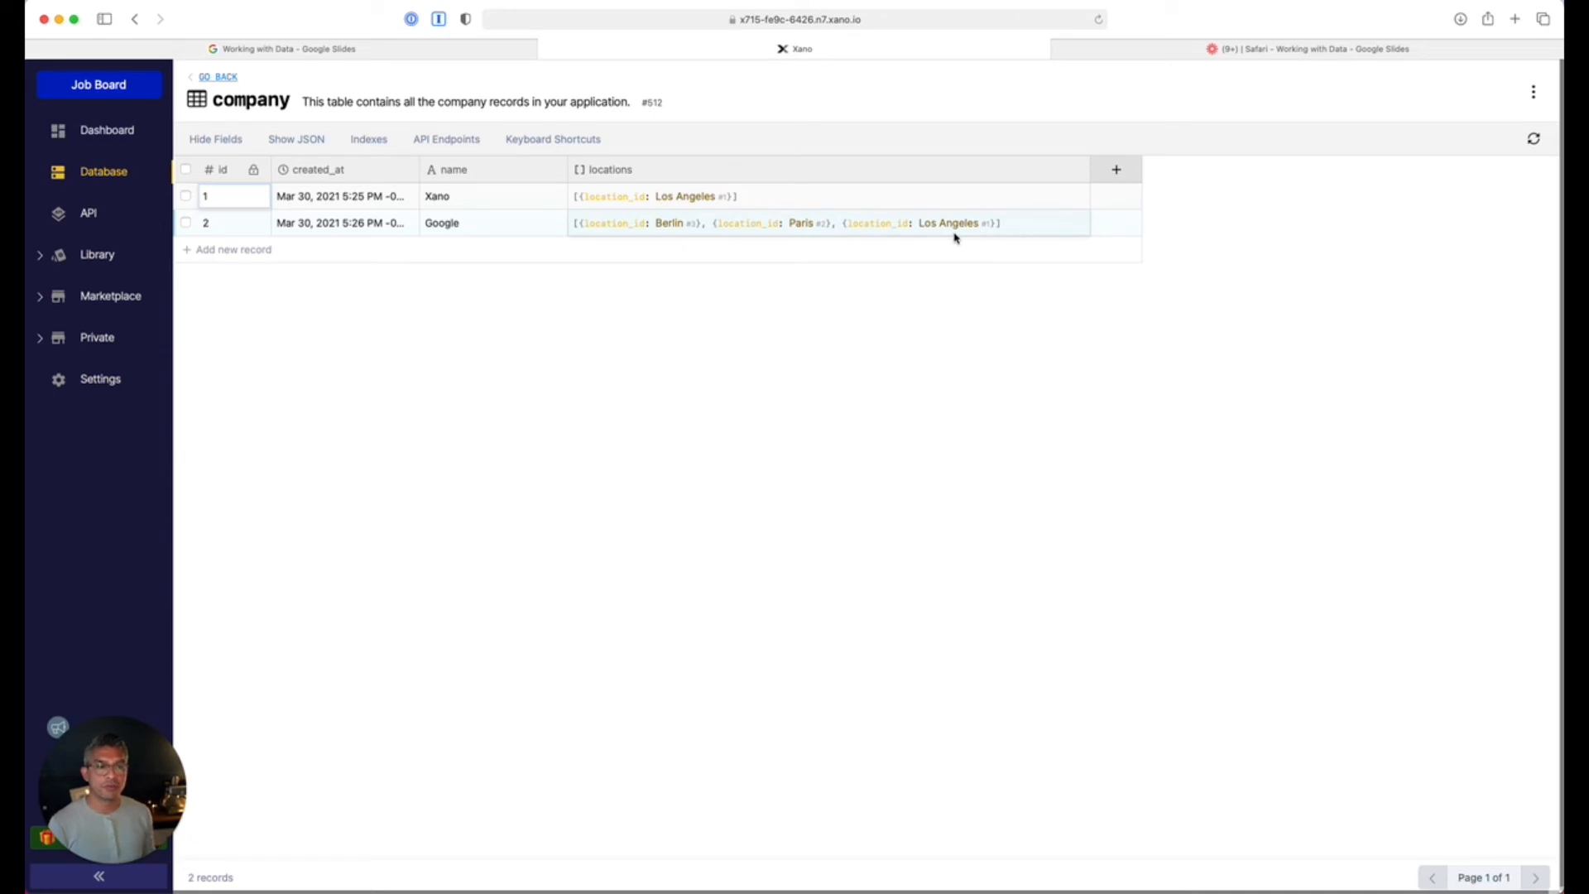
scroll(955, 237, "right", 1)
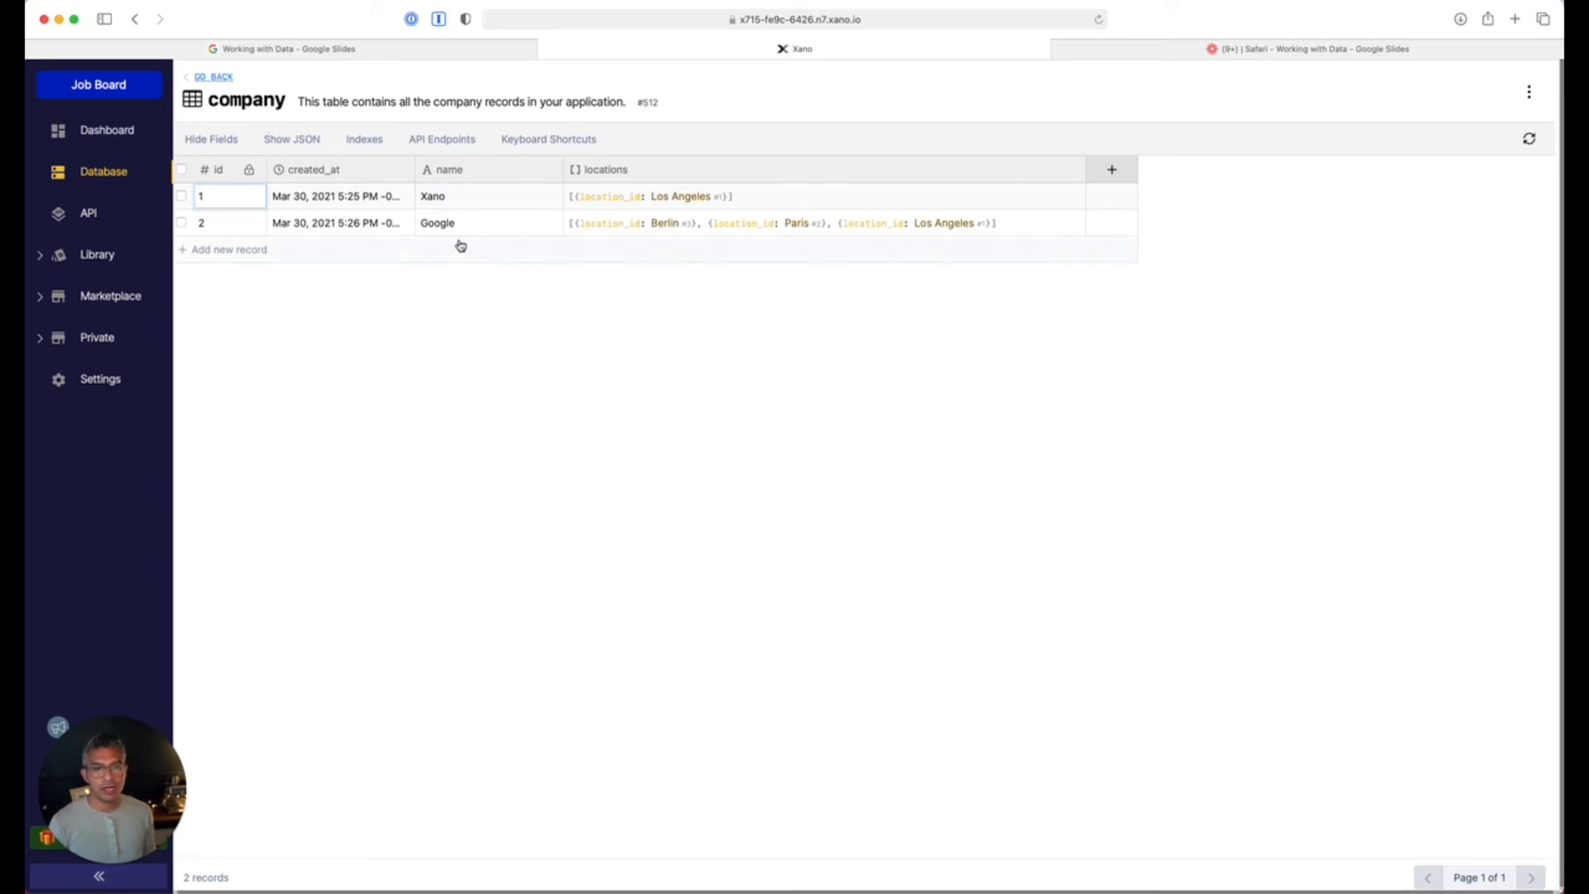
left_click(216, 77)
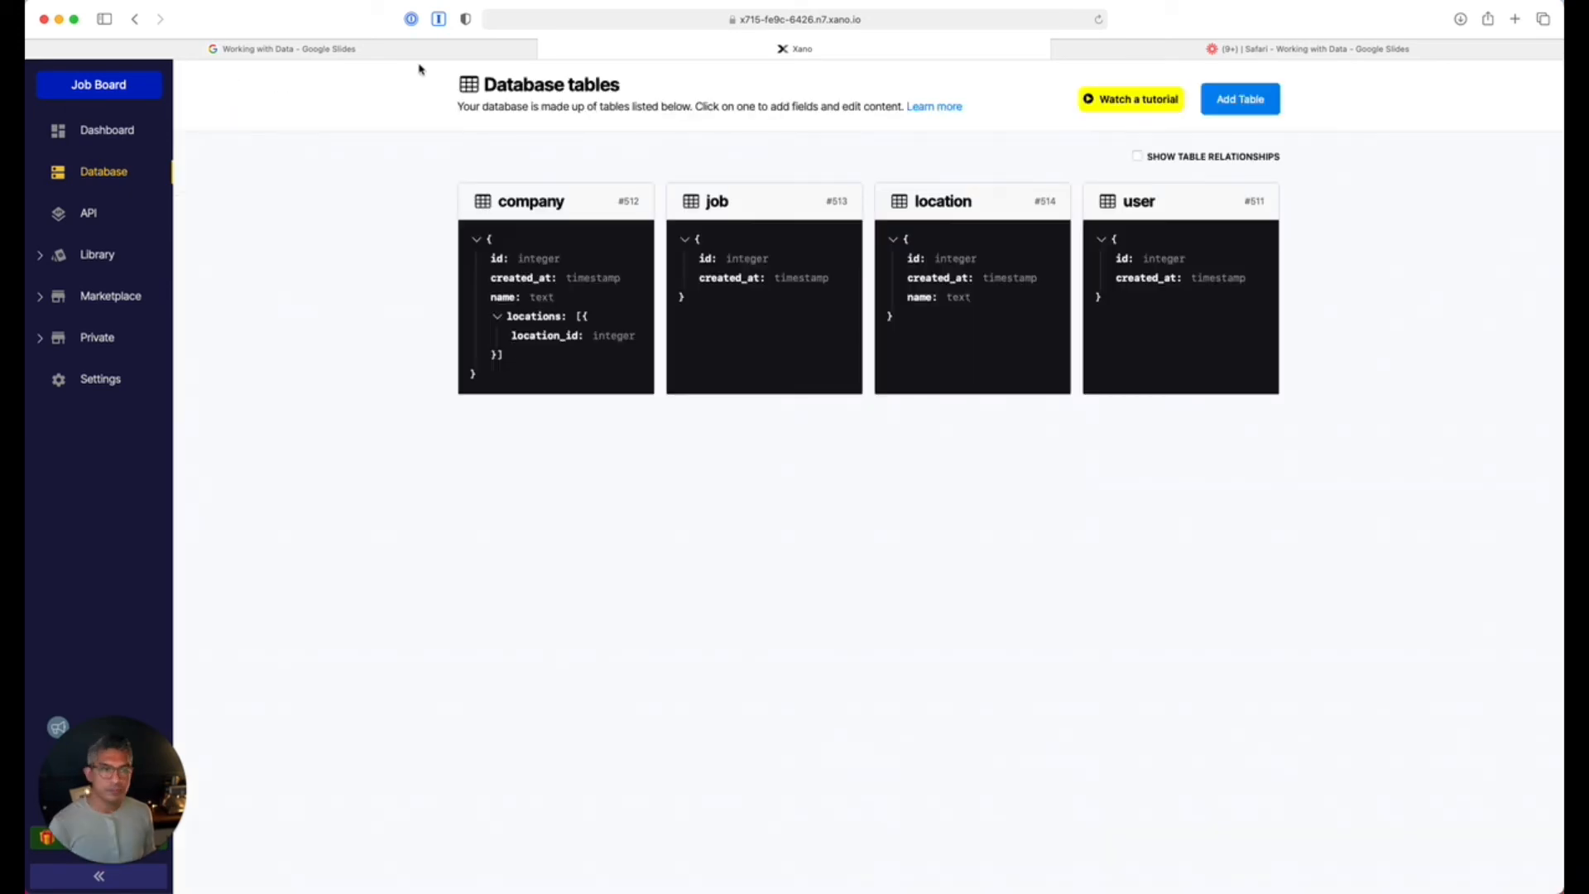
Add a text field named title to the job table.
left_click(758, 194)
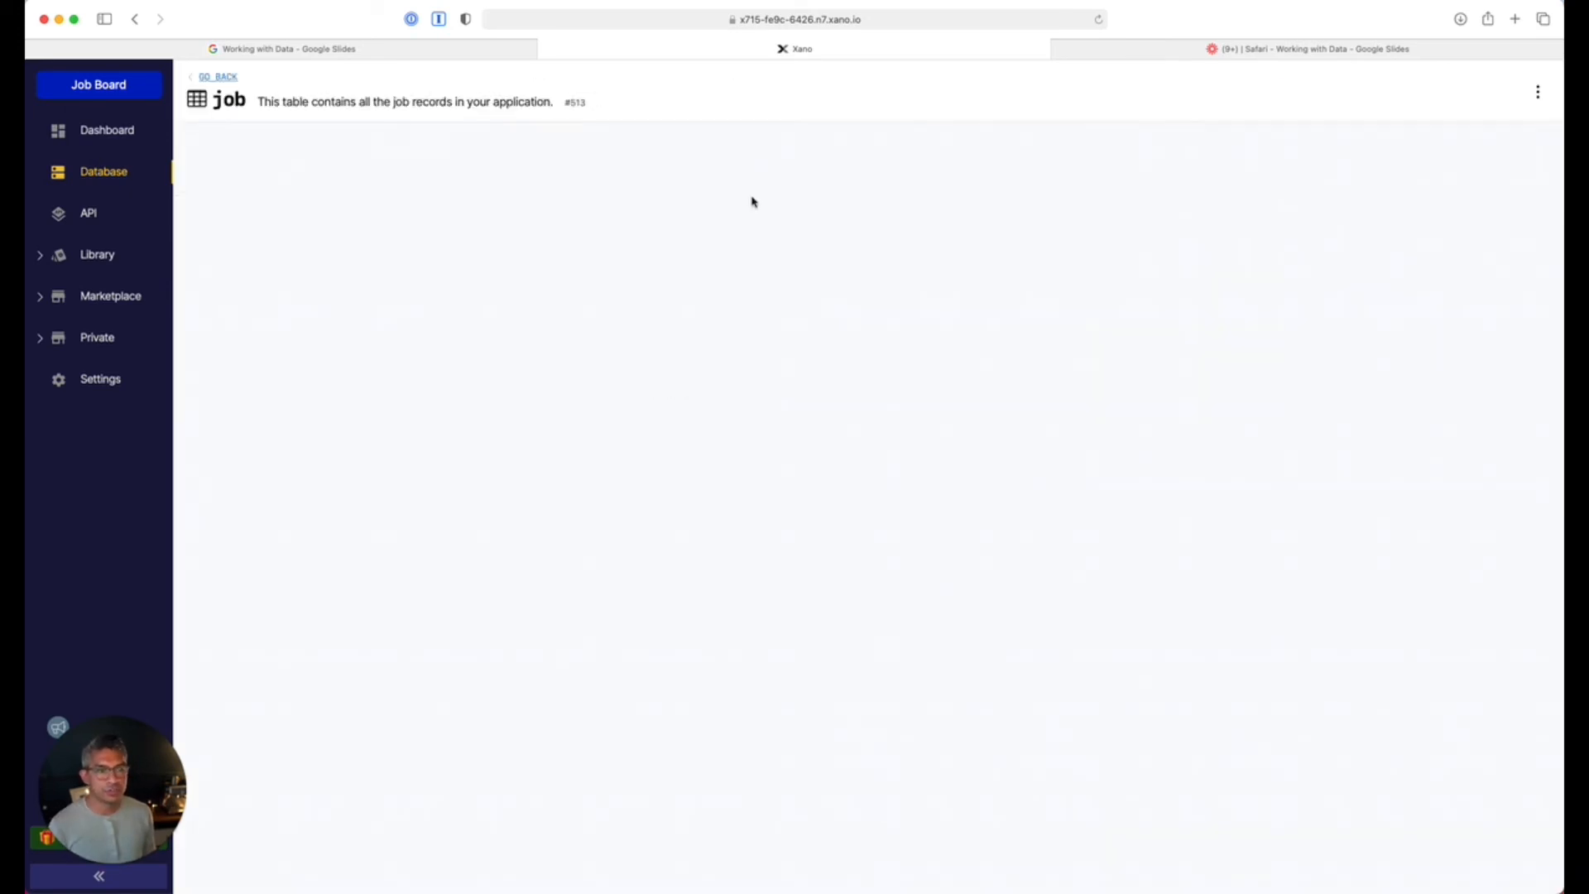
left_click(451, 172)
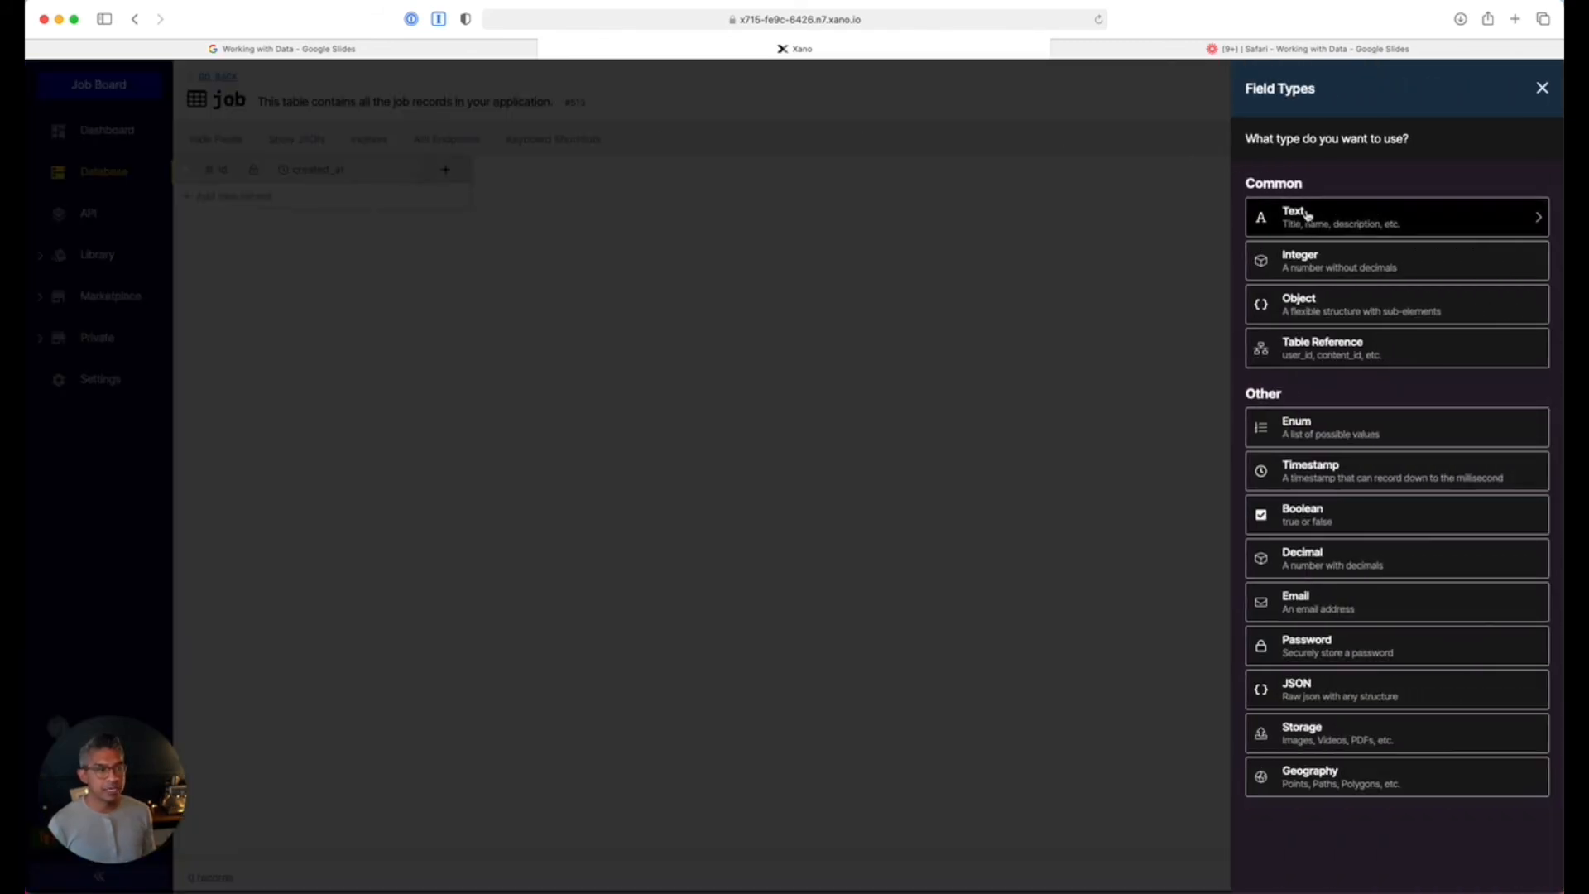
left_click(1366, 213)
type("tit")
key("Return")
Add a company_id field referencing the company table.
left_click(607, 175)
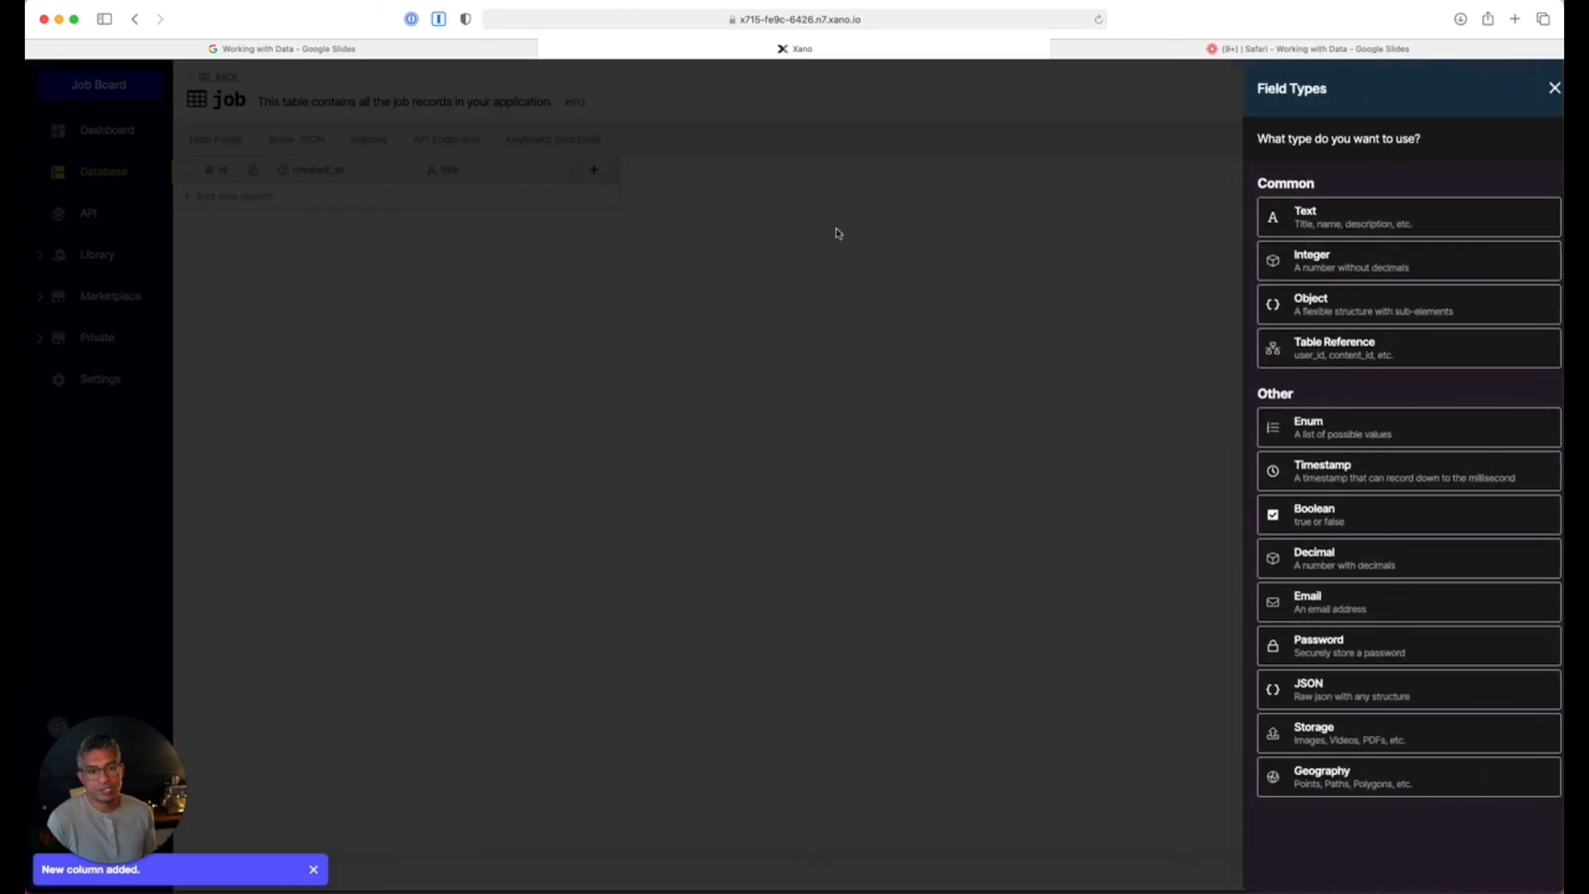
left_click(1395, 349)
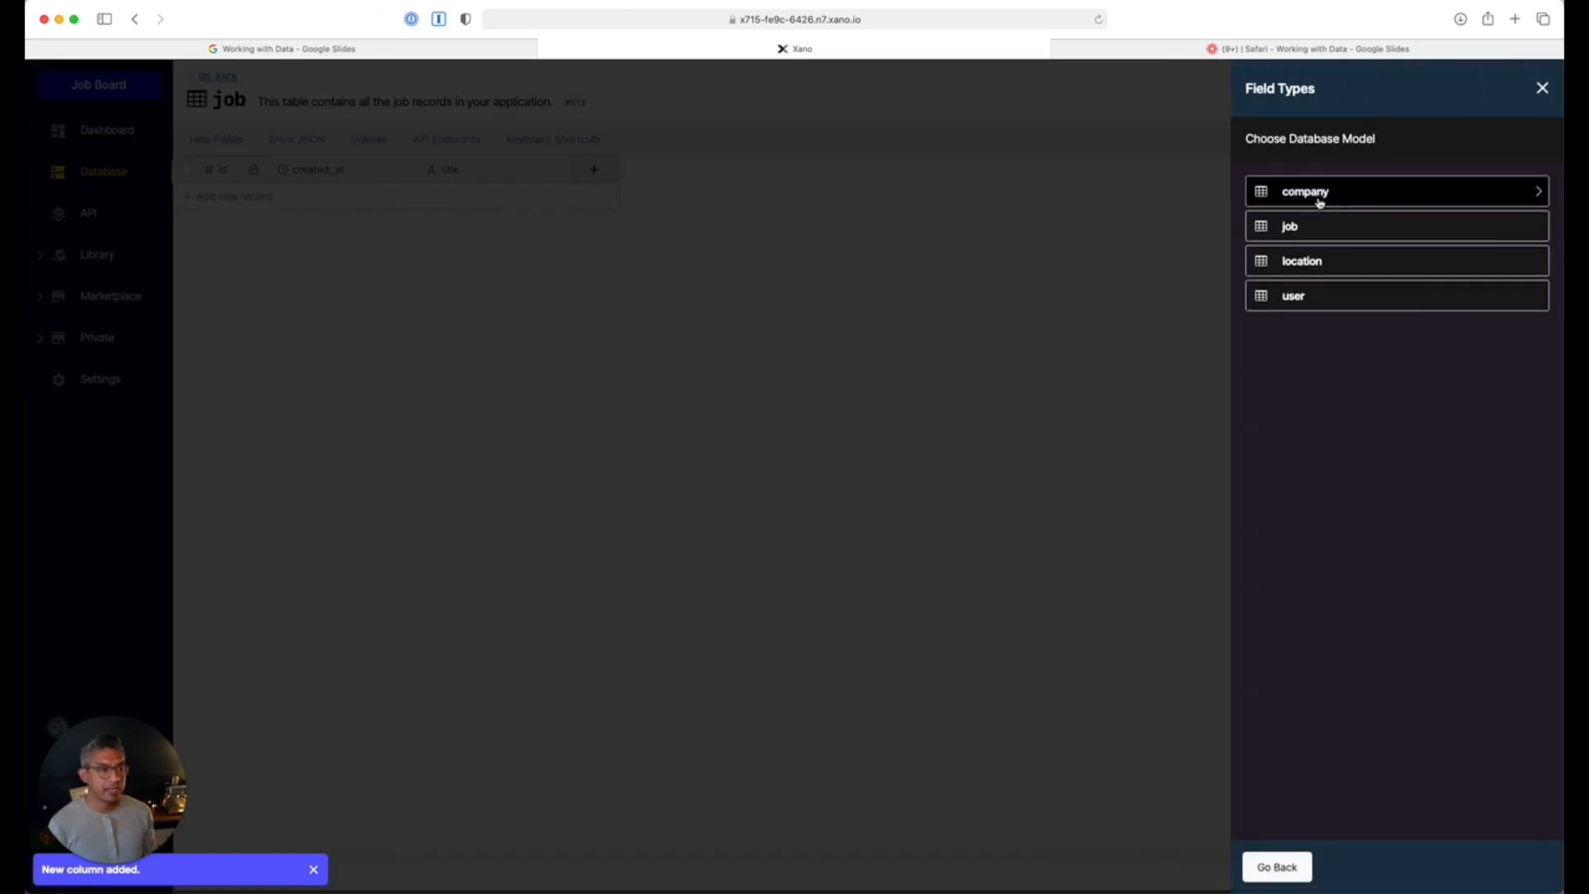
left_click(1359, 200)
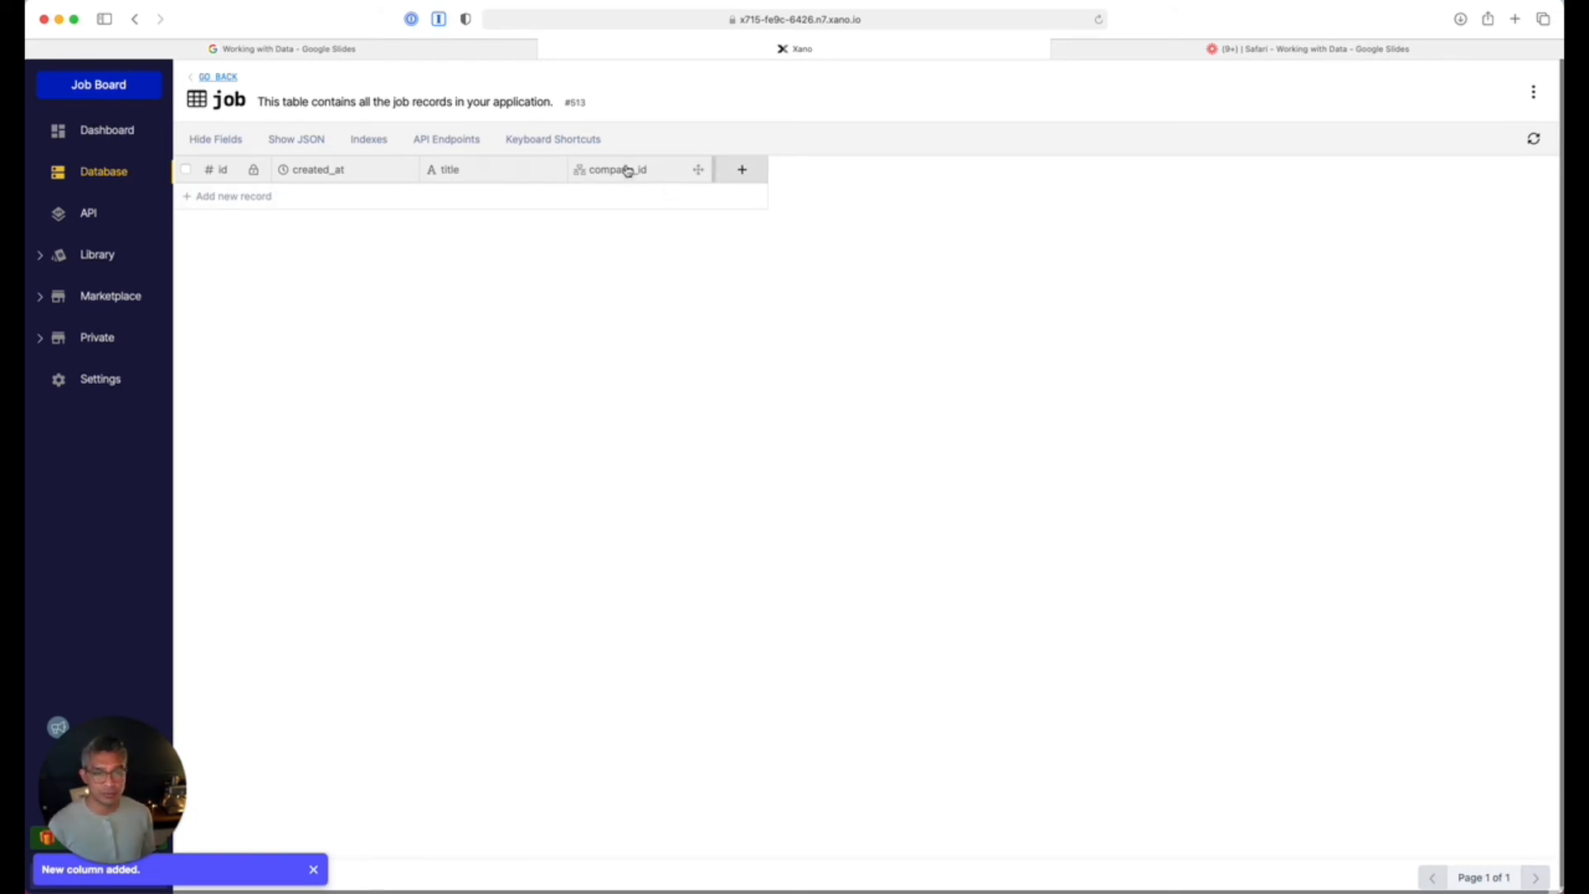
left_click(739, 171)
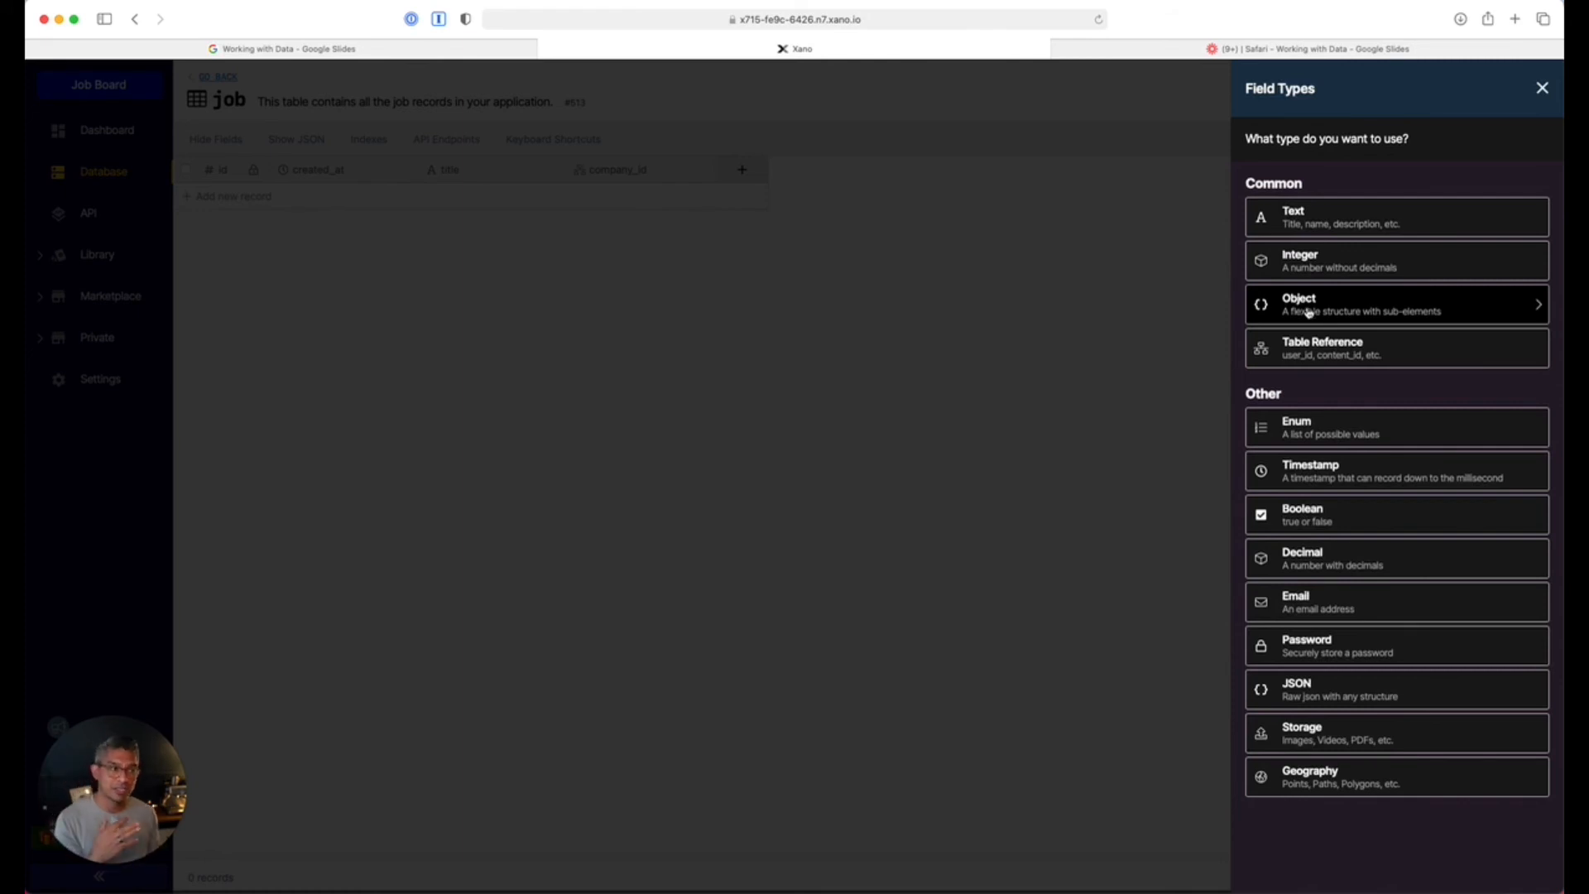
Create a locations object field with its structure set to list.
left_click(1338, 316)
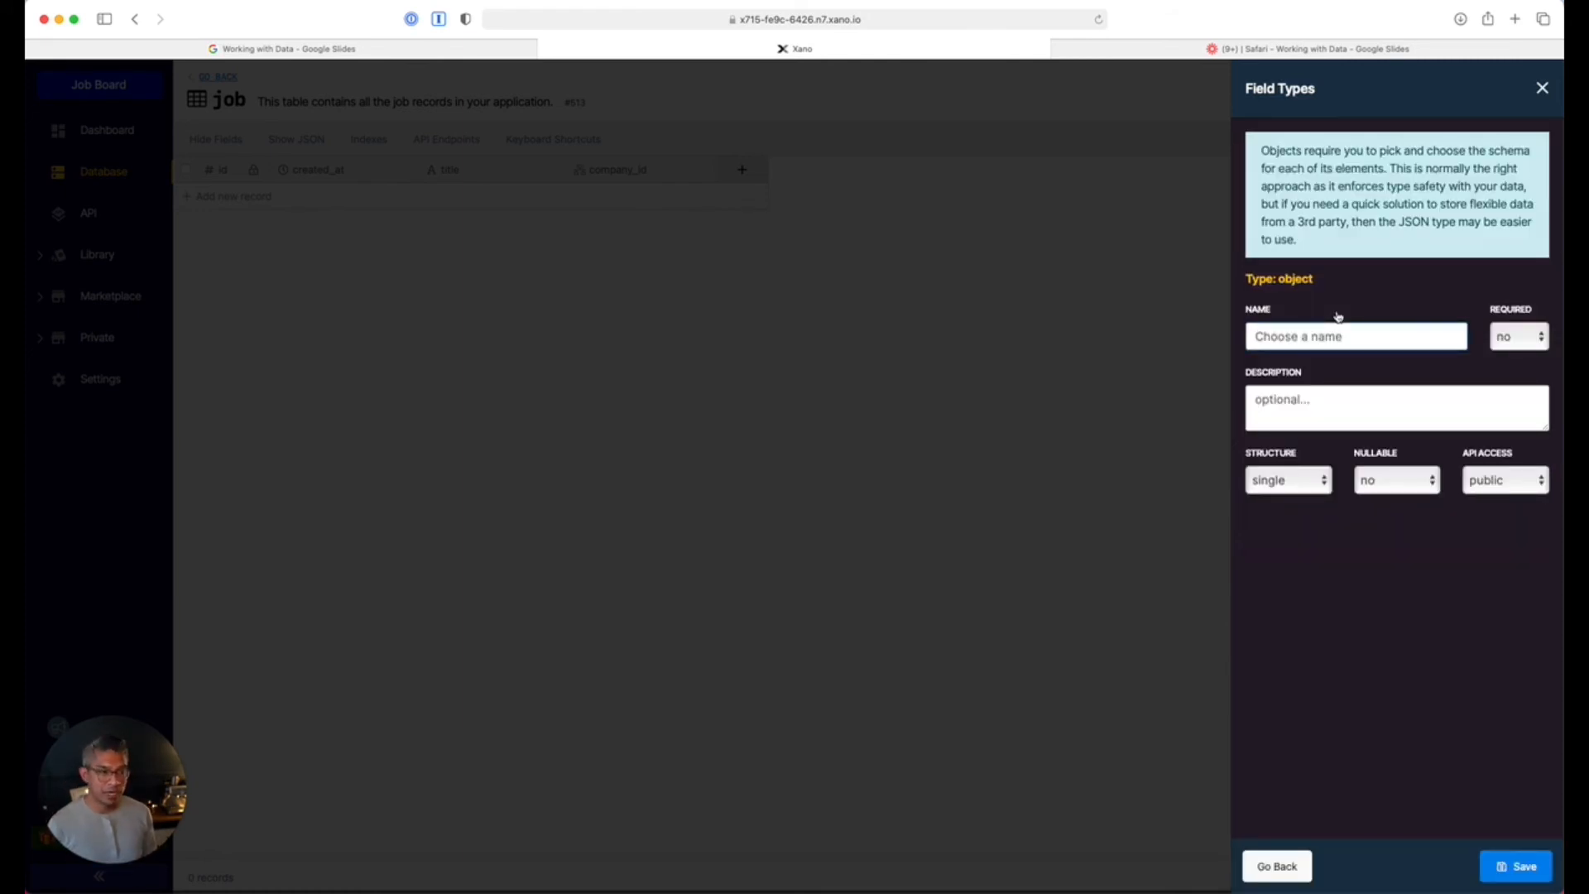
type("locations")
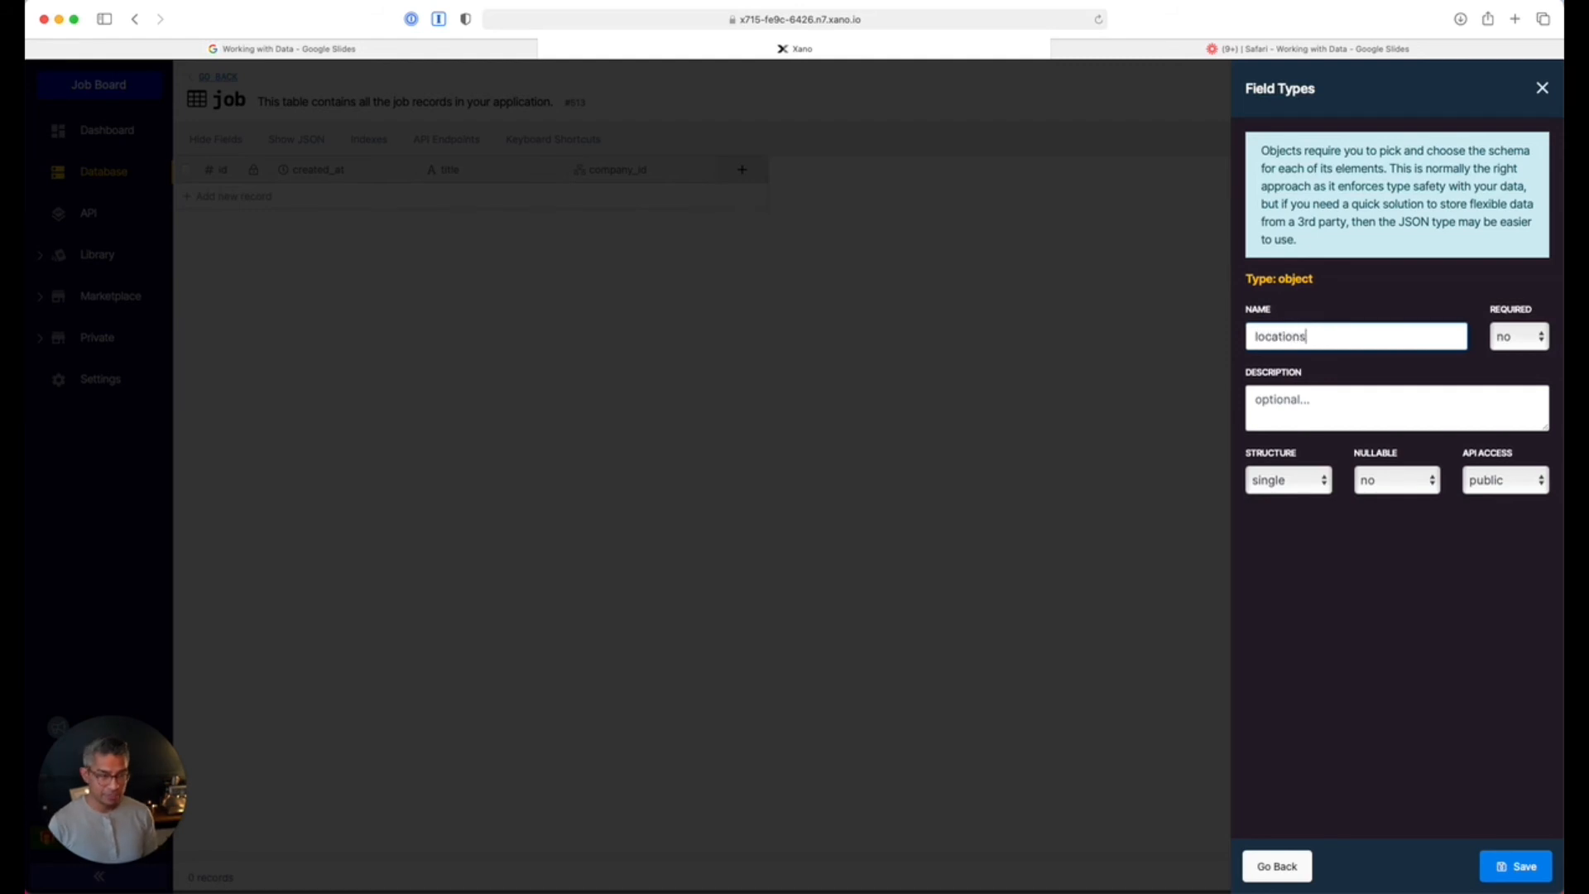
left_click(1288, 480)
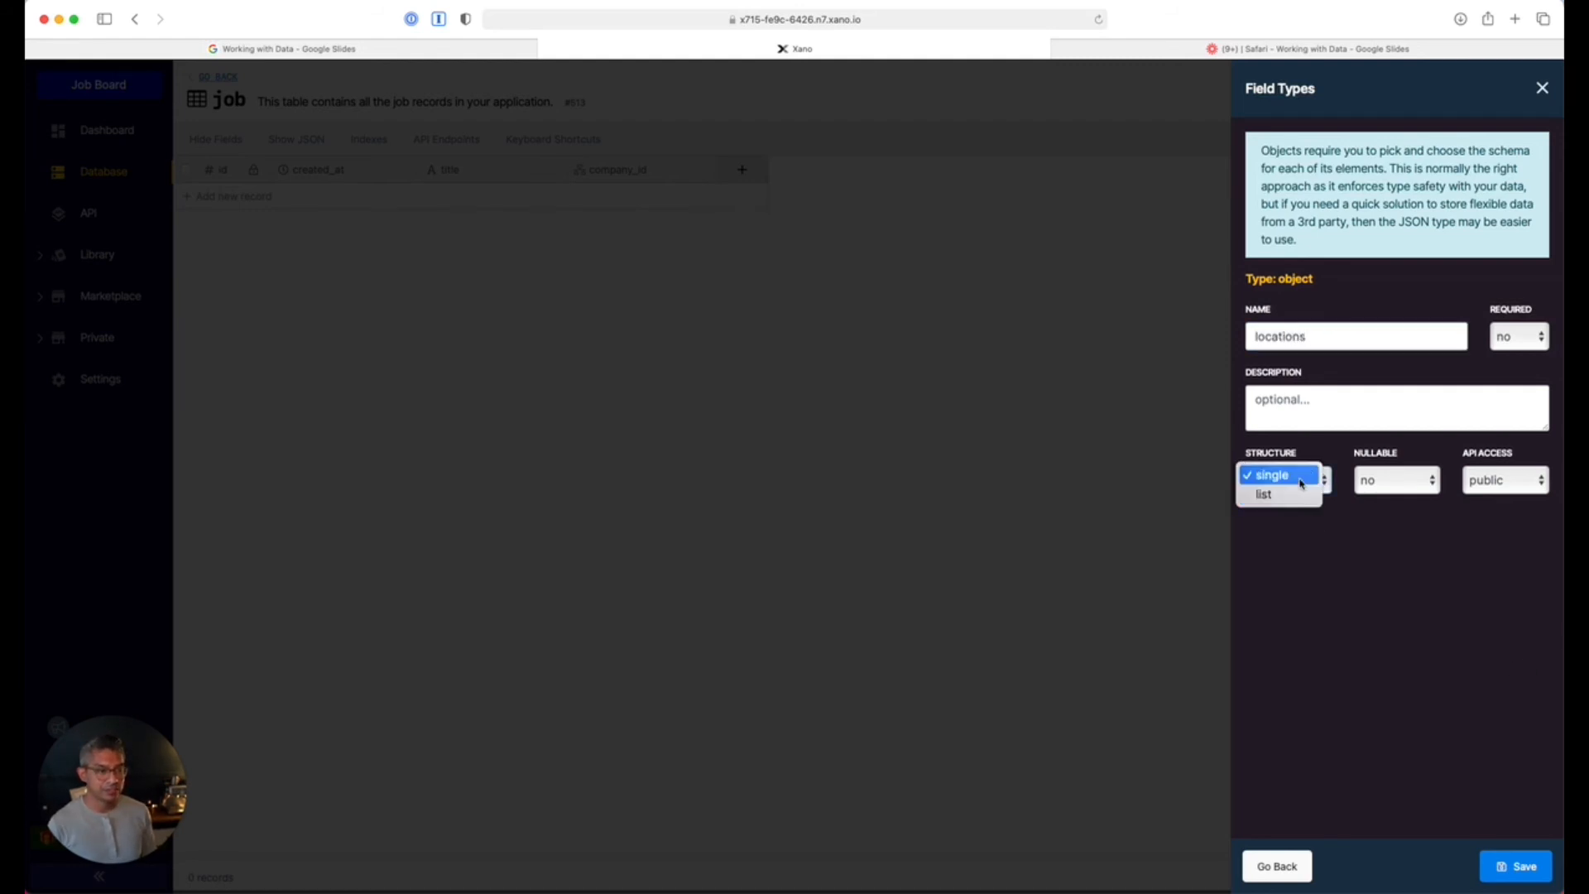
left_click(1275, 494)
left_click(1549, 861)
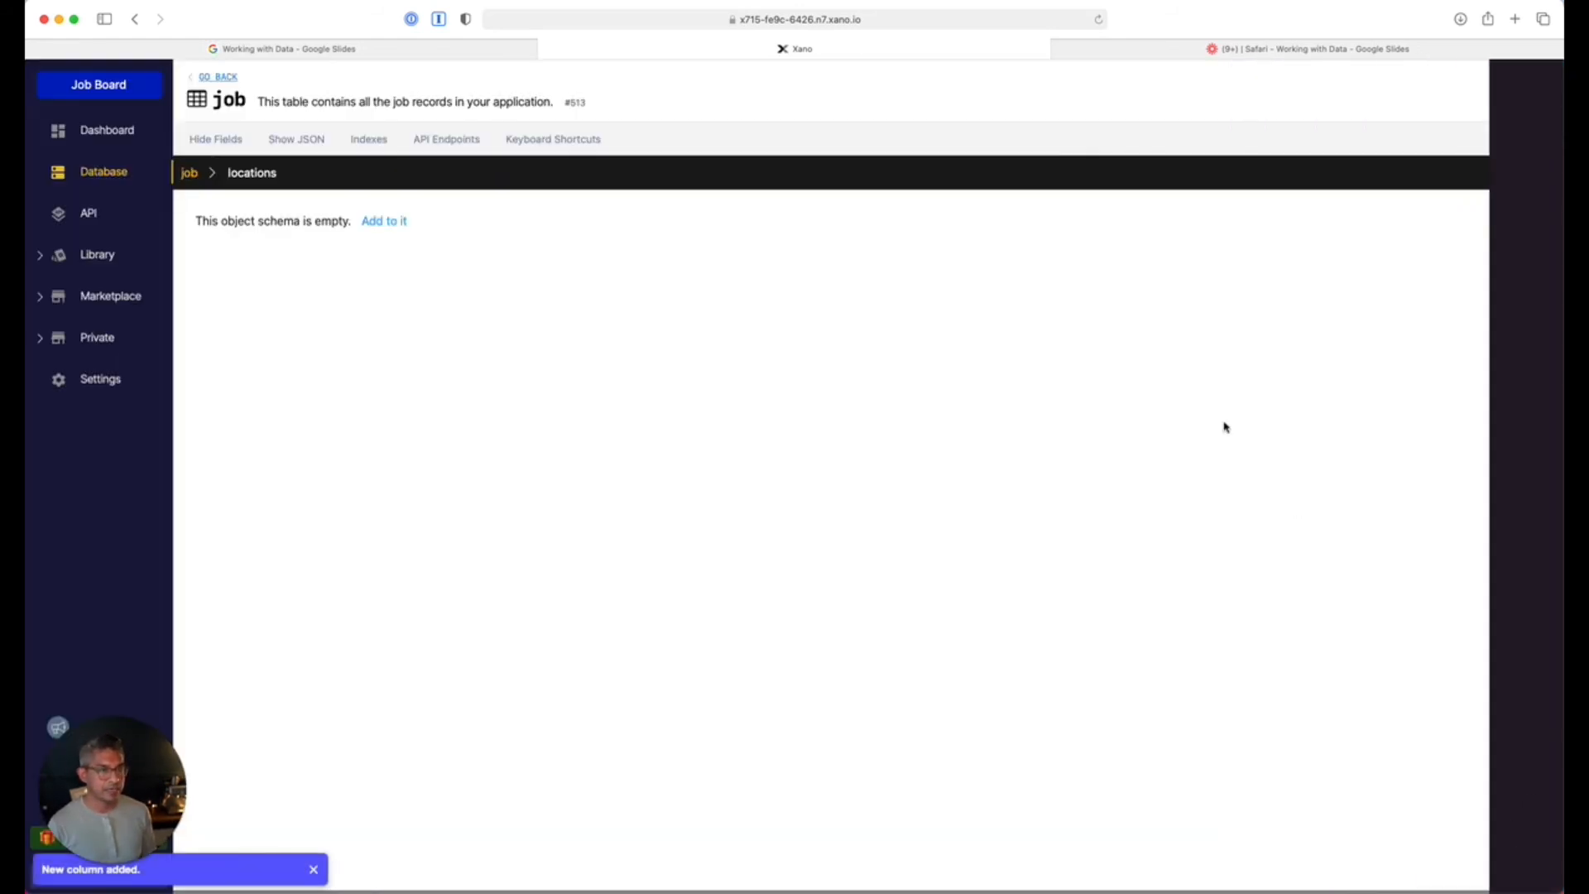
Inside locations, add a location_id field referencing the location table.
left_click(374, 223)
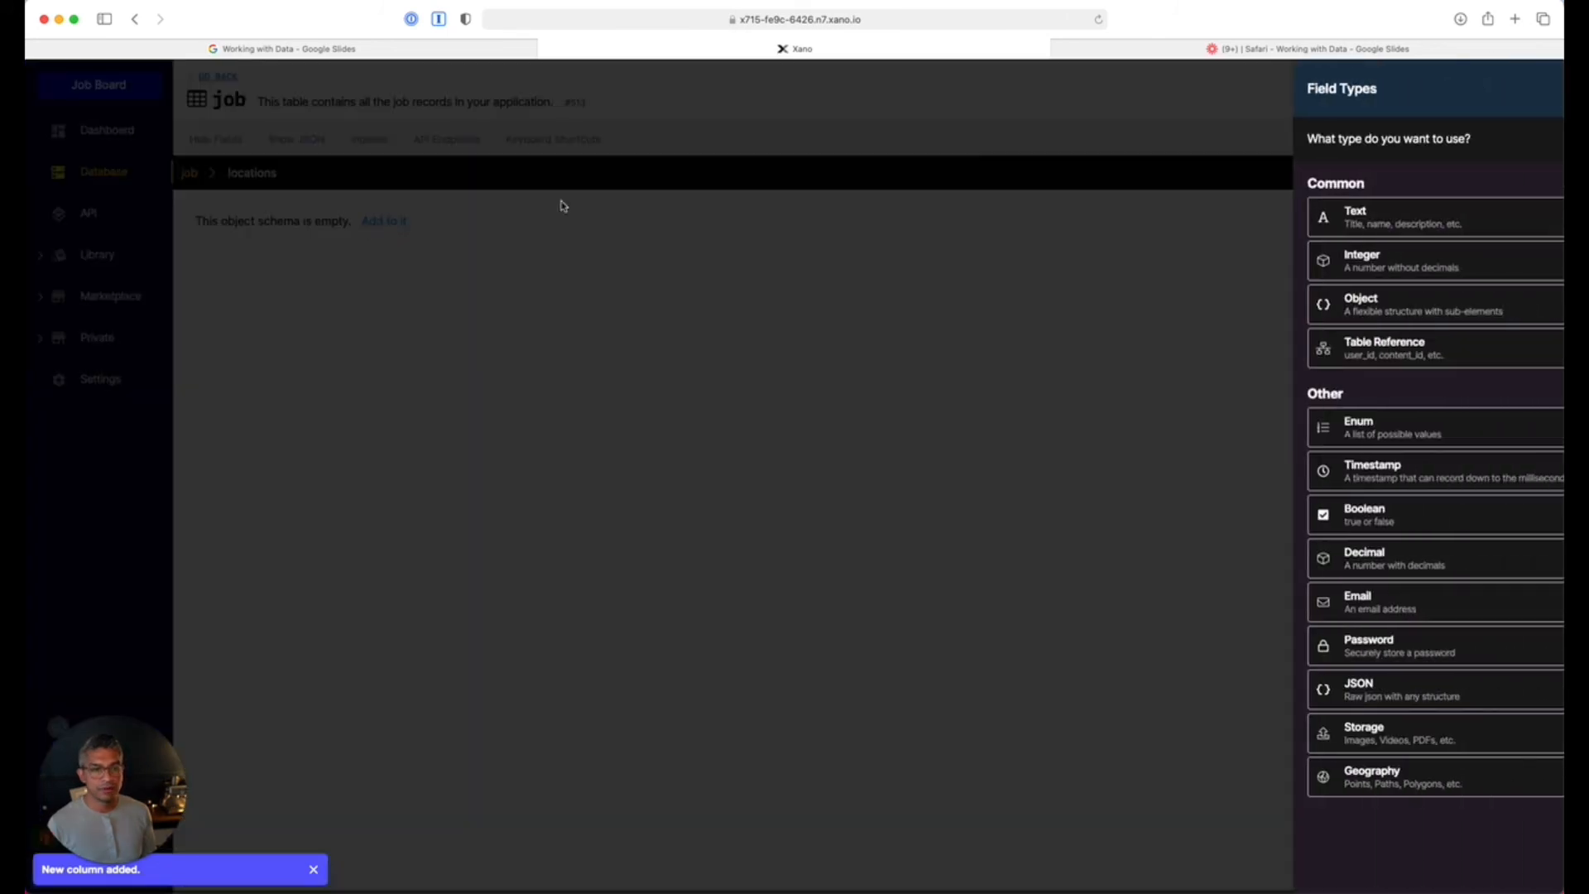
left_click(1375, 354)
left_click(1333, 263)
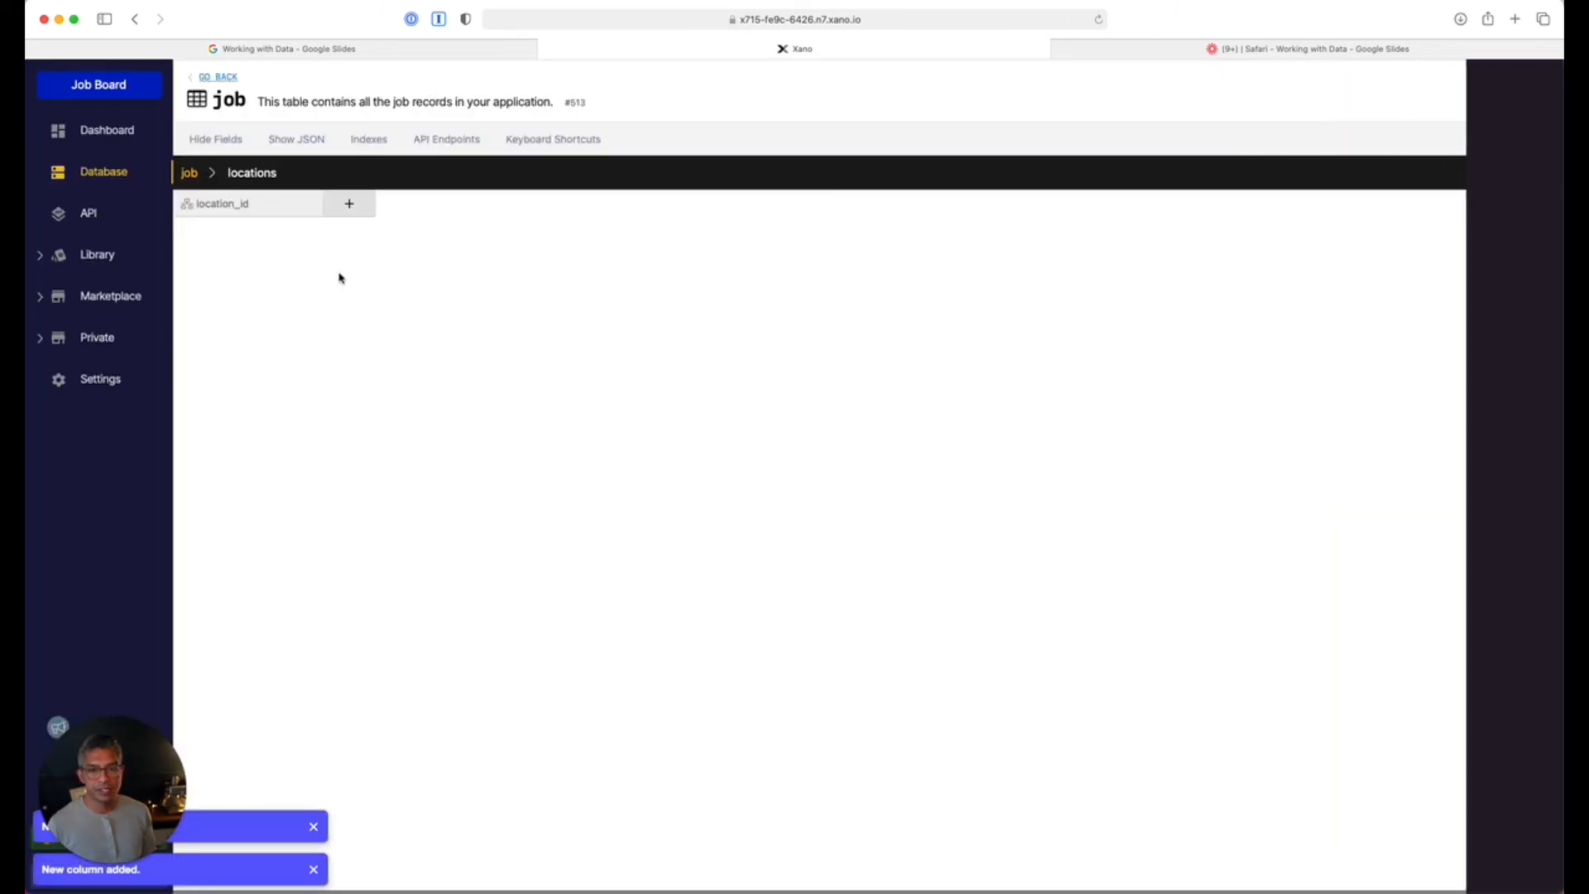
left_click(189, 172)
Add a Software Engineer job record with Google as its company.
left_click(484, 202)
left_click(496, 202)
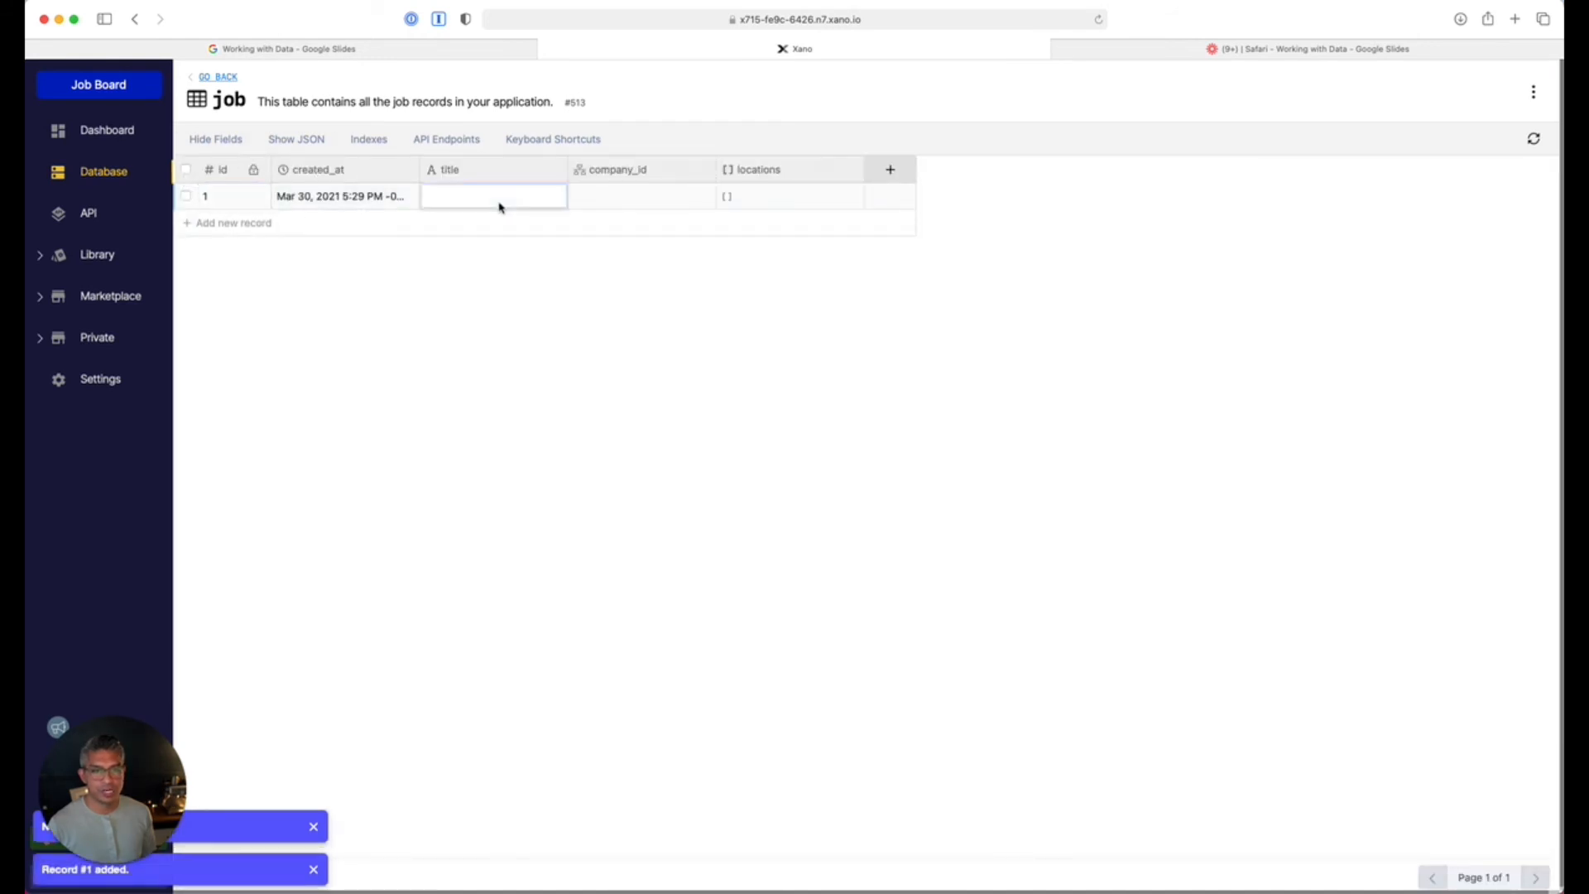
type("Software Engineer")
key("Return")
left_click(592, 195)
left_click(592, 195)
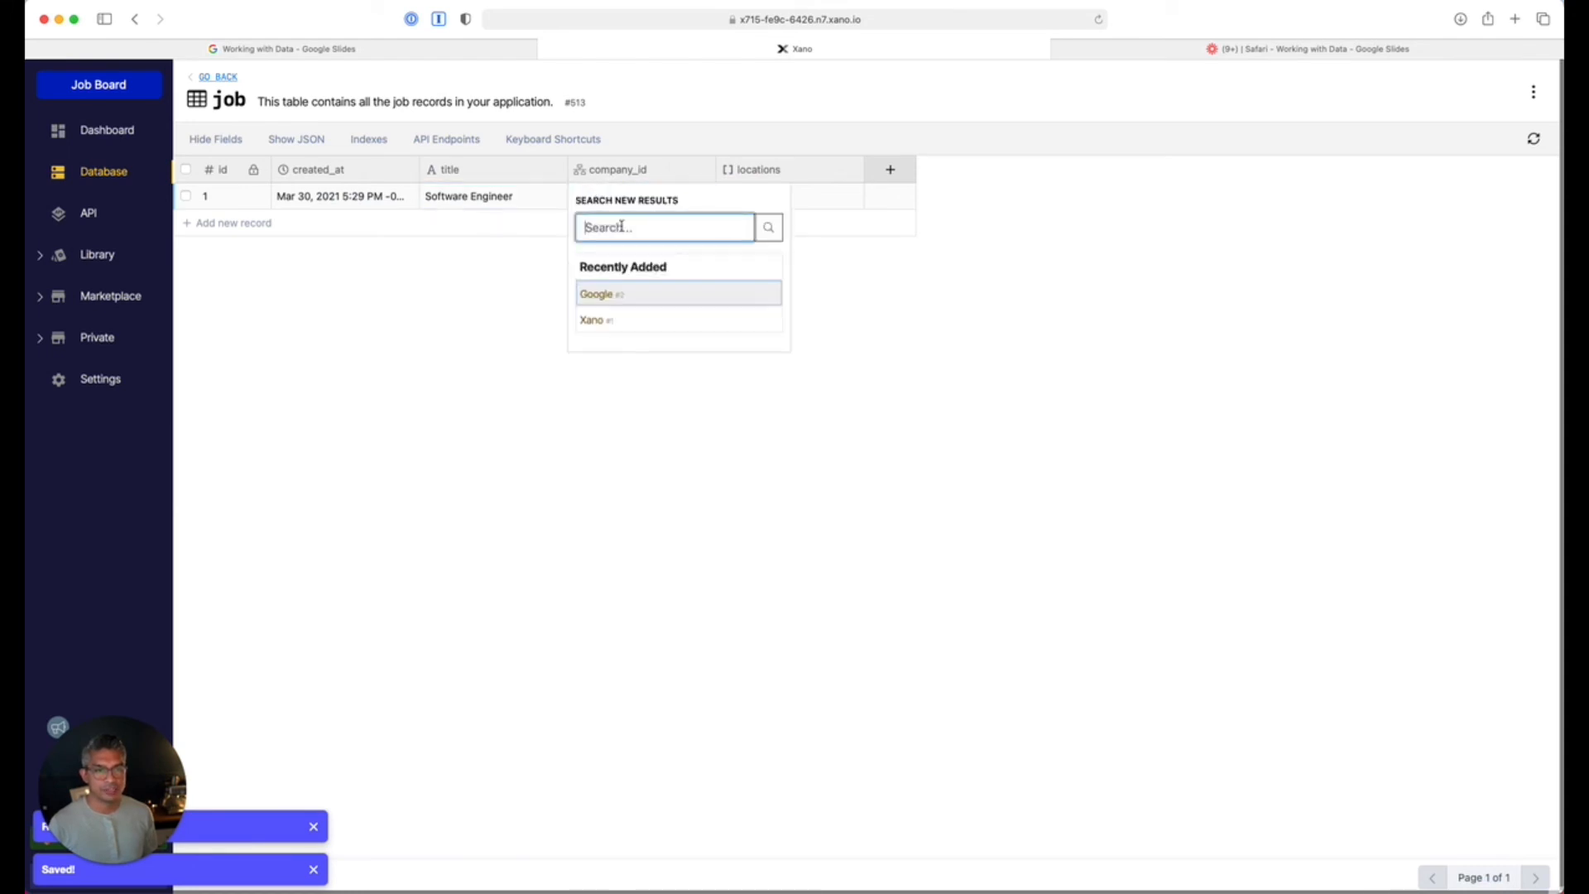
left_click(613, 295)
Add Berlin and a second city to the Software Engineer job's locations.
left_click(766, 195)
left_click(291, 235)
left_click(274, 236)
left_click(236, 322)
left_click(236, 258)
left_click(248, 263)
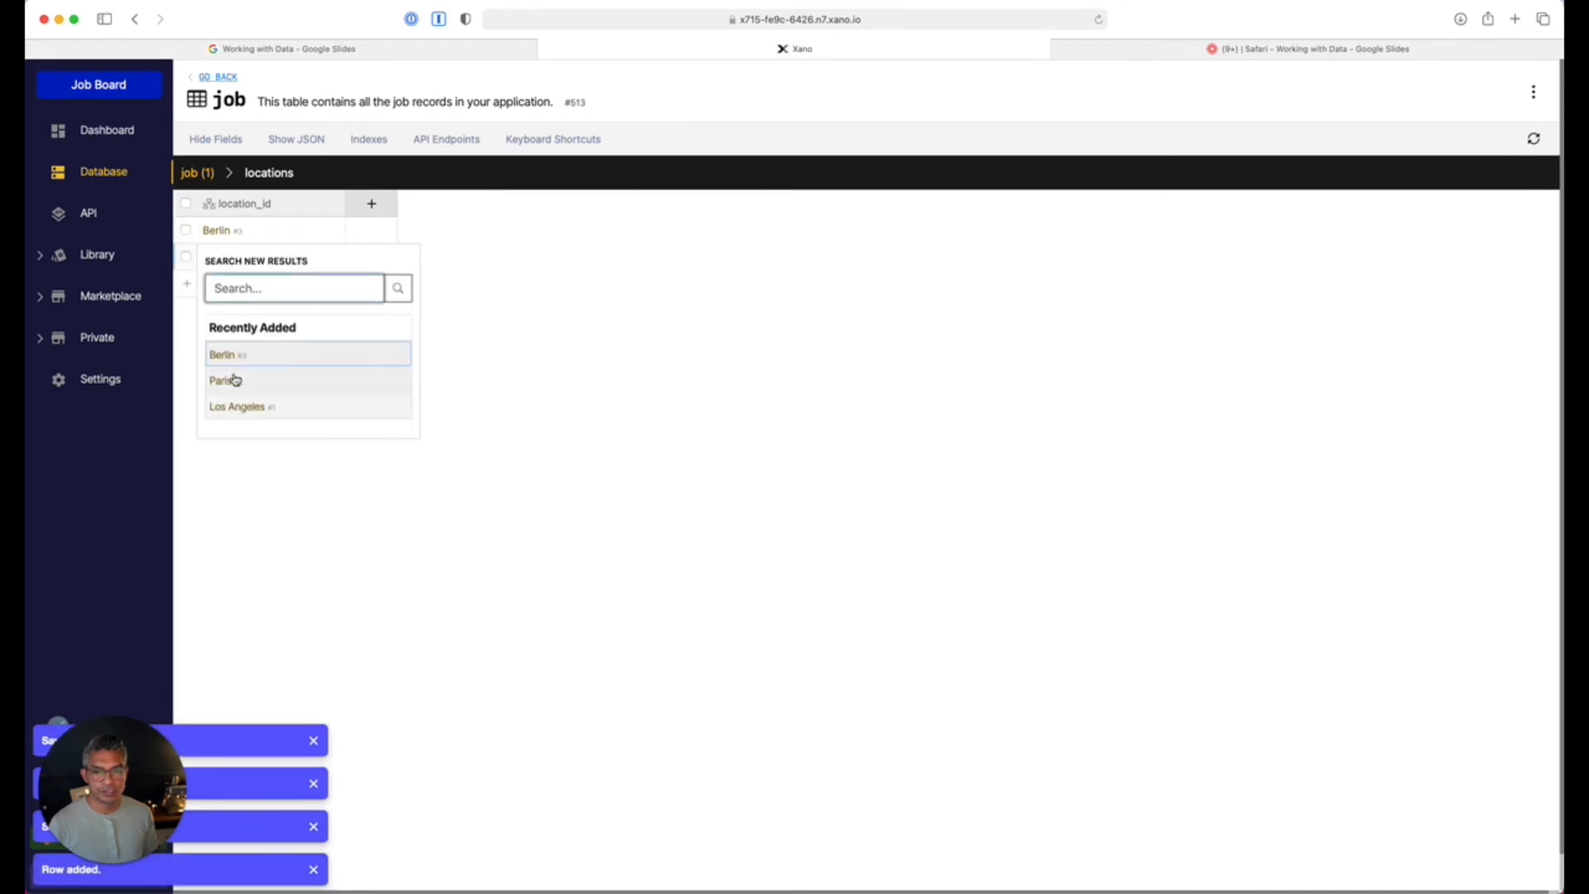
left_click(235, 414)
left_click(203, 173)
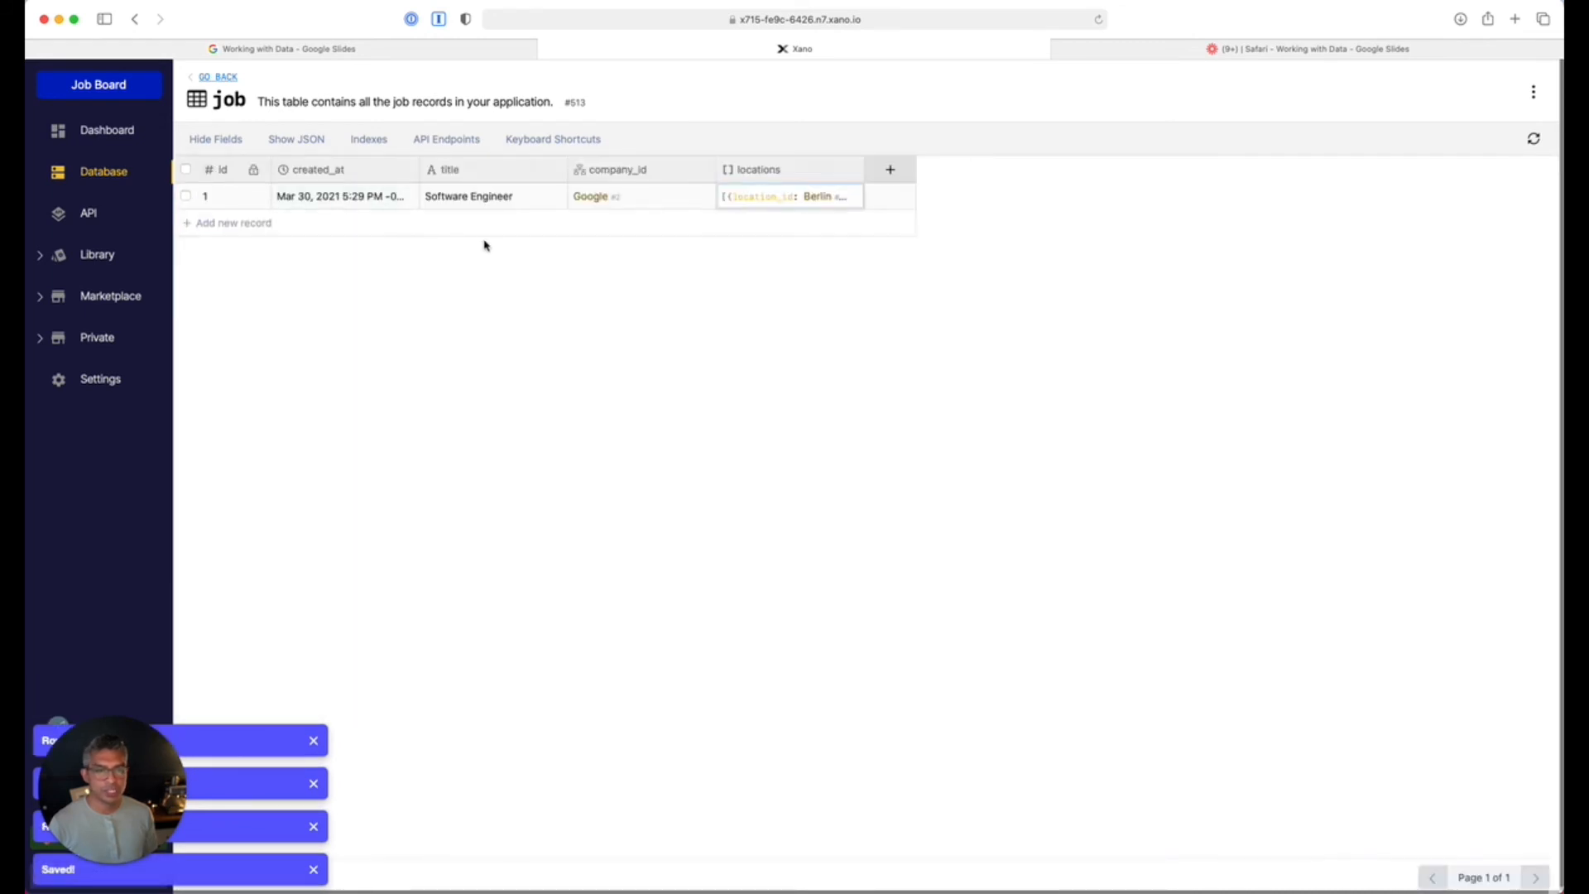
Add a UX Designer job at Xano located in Los Angeles.
left_click(467, 235)
type("UX Designer")
key("Return")
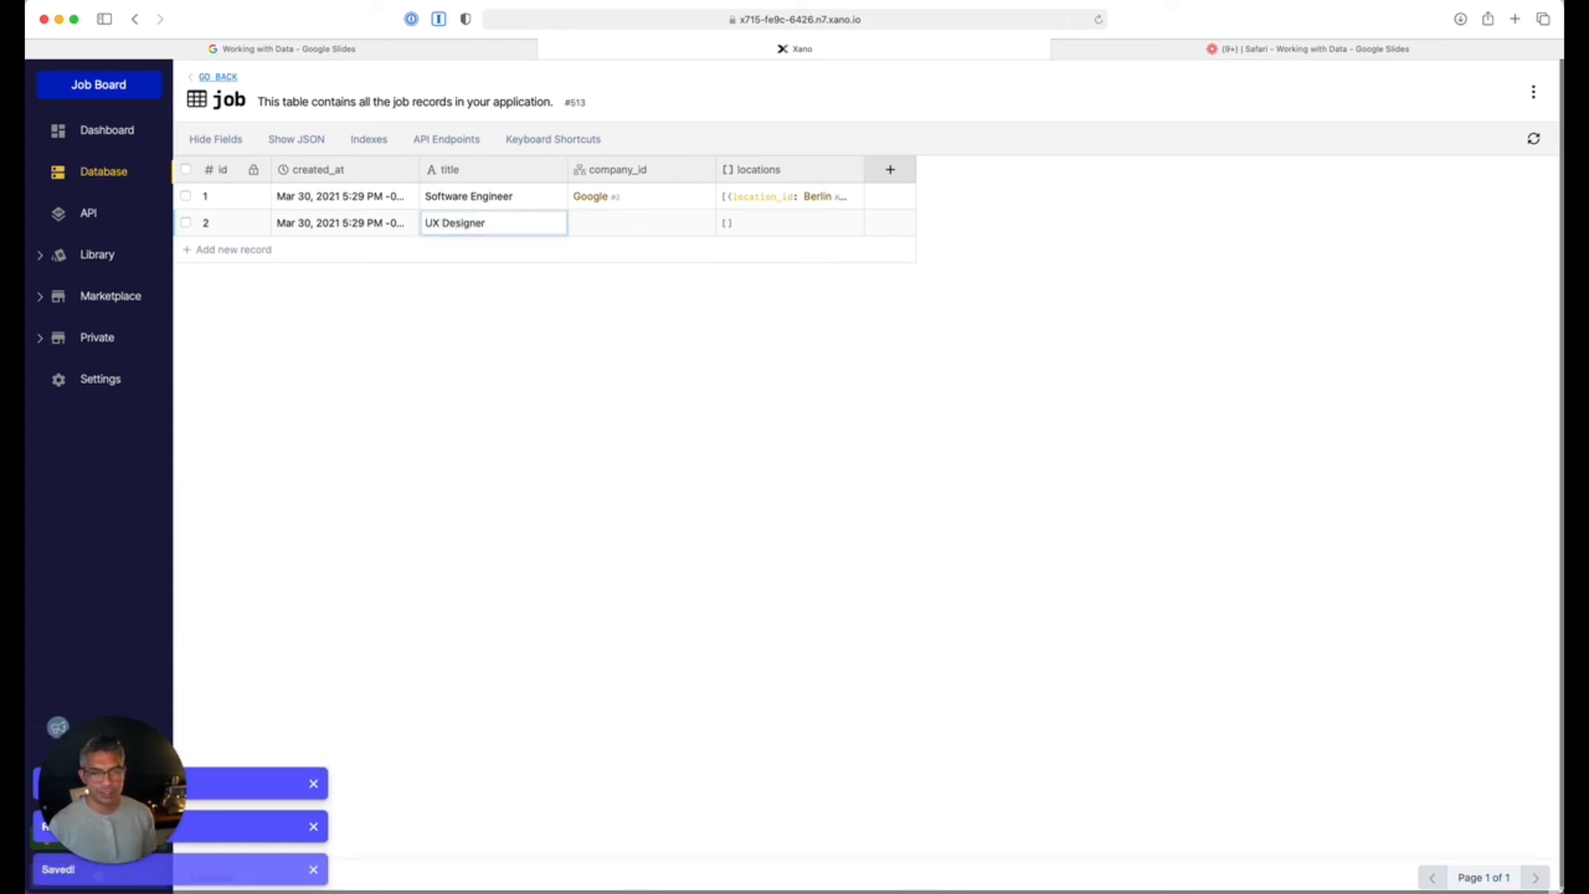
left_click(604, 224)
left_click(627, 341)
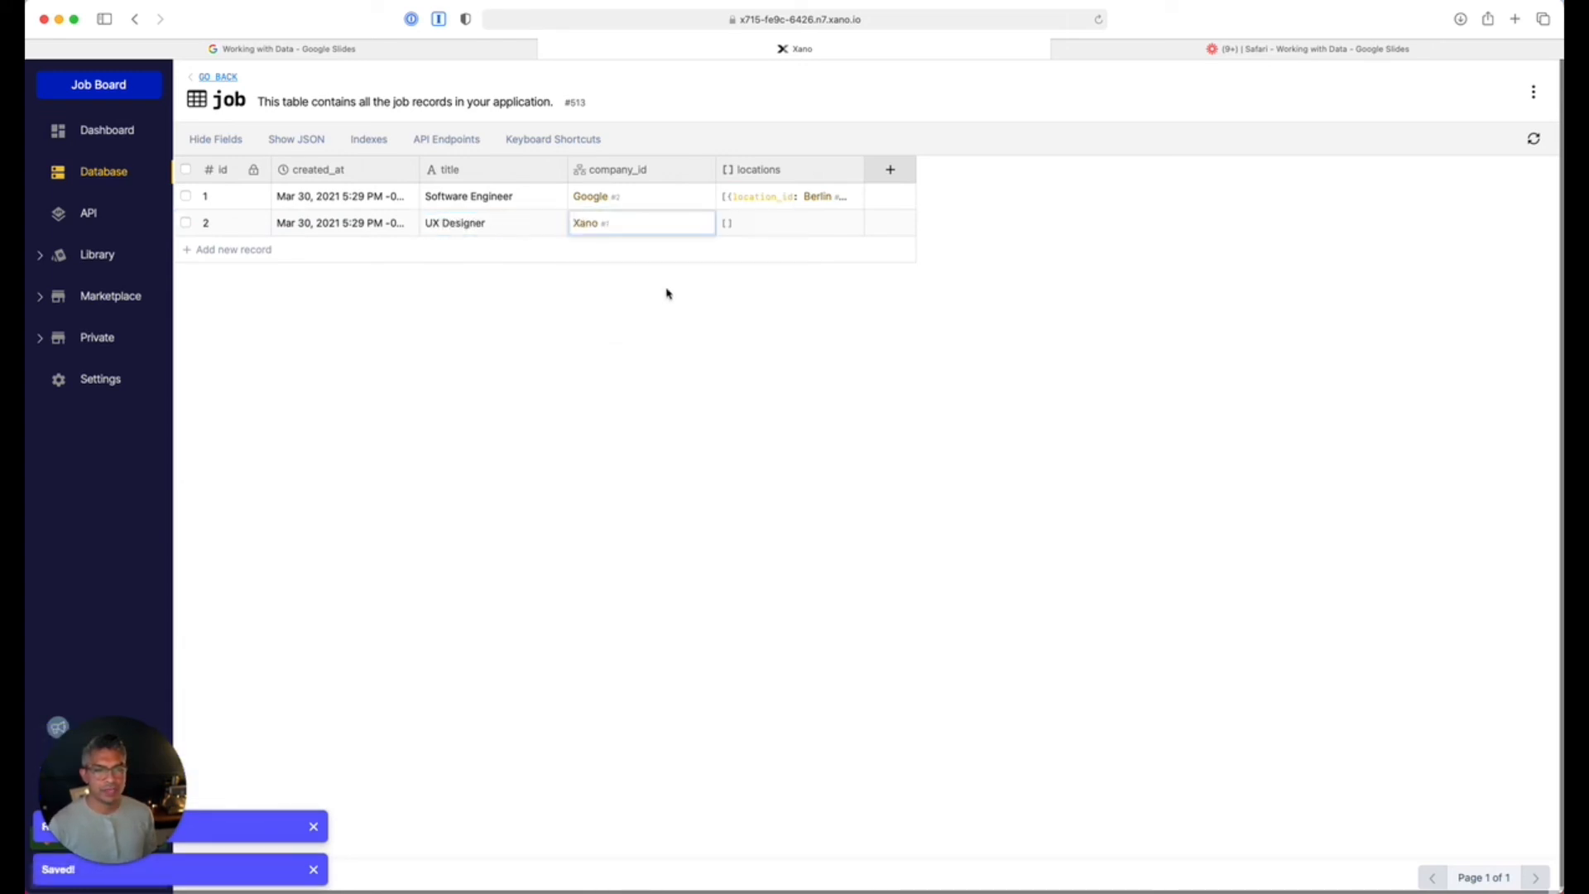
left_click(744, 223)
left_click(233, 231)
left_click(250, 233)
left_click(237, 383)
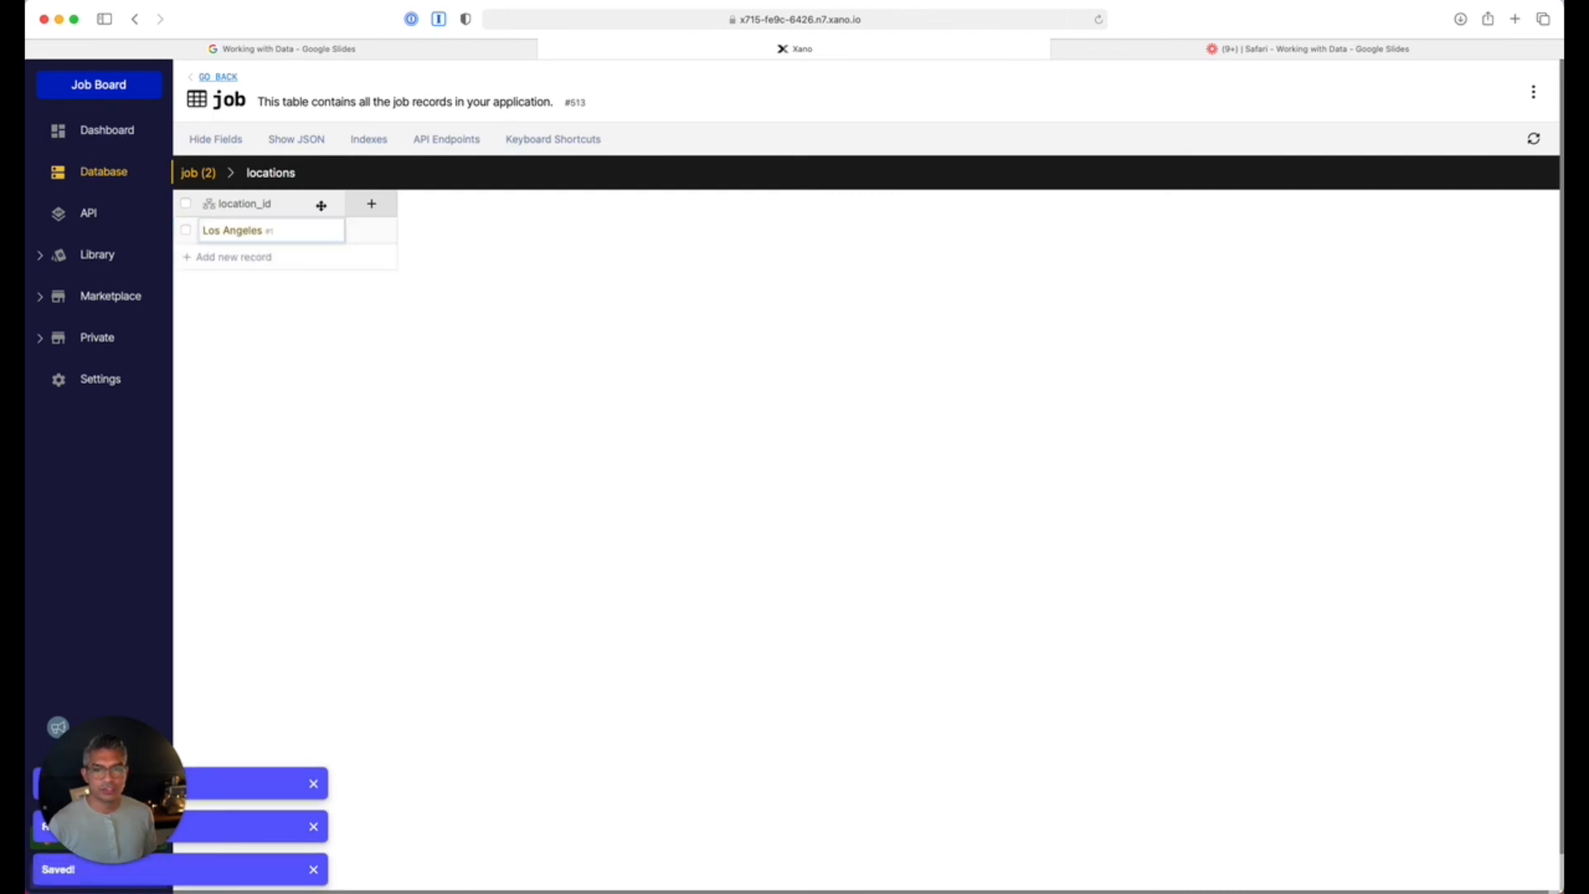
left_click(198, 172)
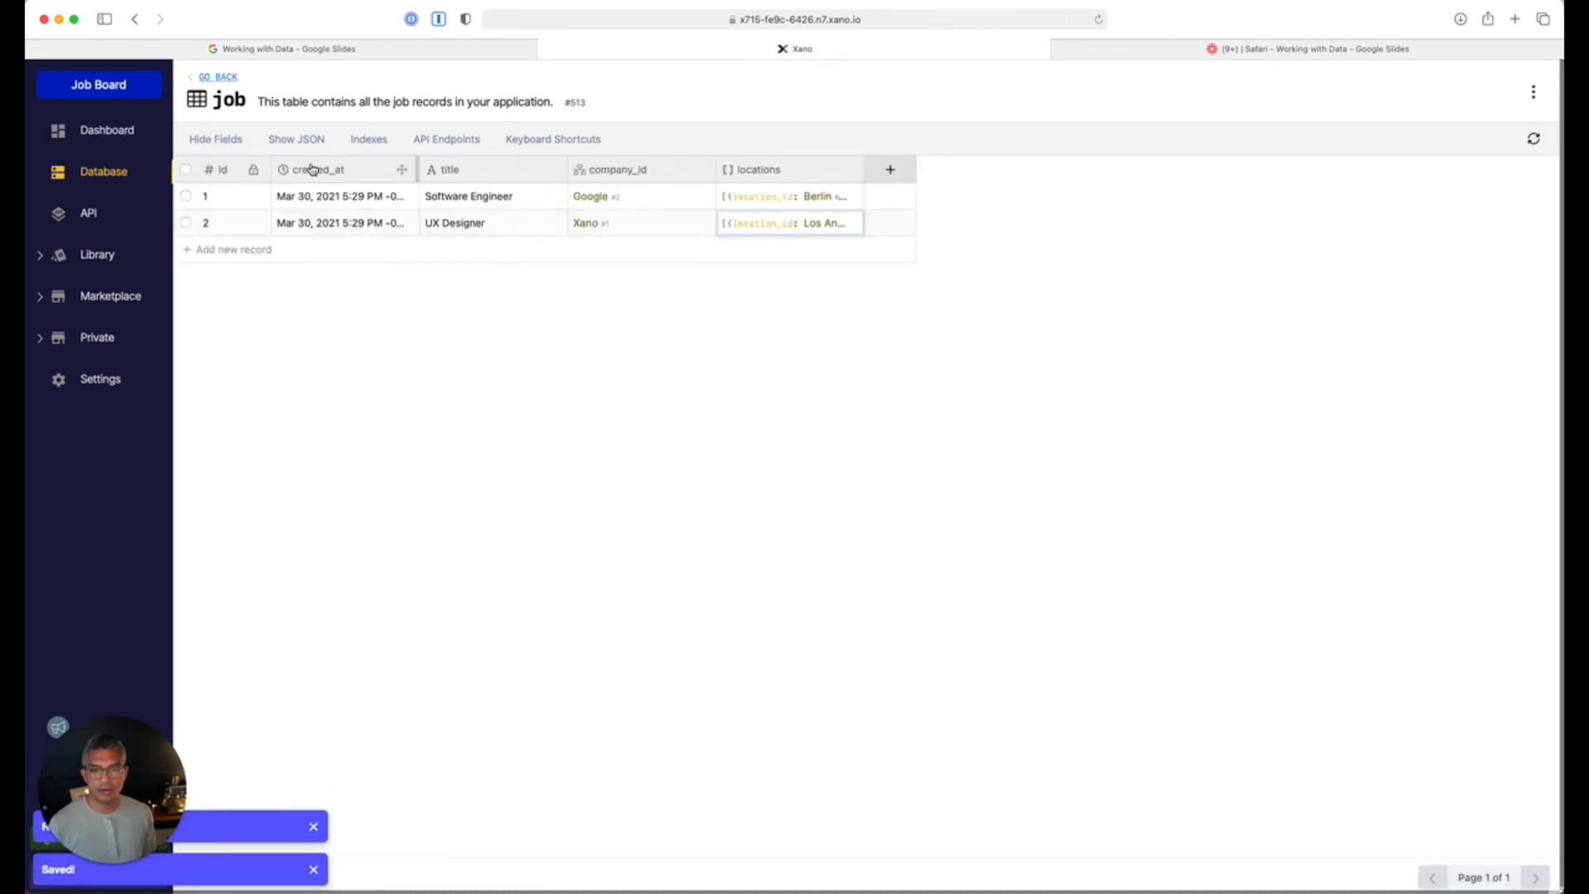
left_click(220, 78)
In the user table, add a text column and rename it from name to fullname.
left_click(998, 257)
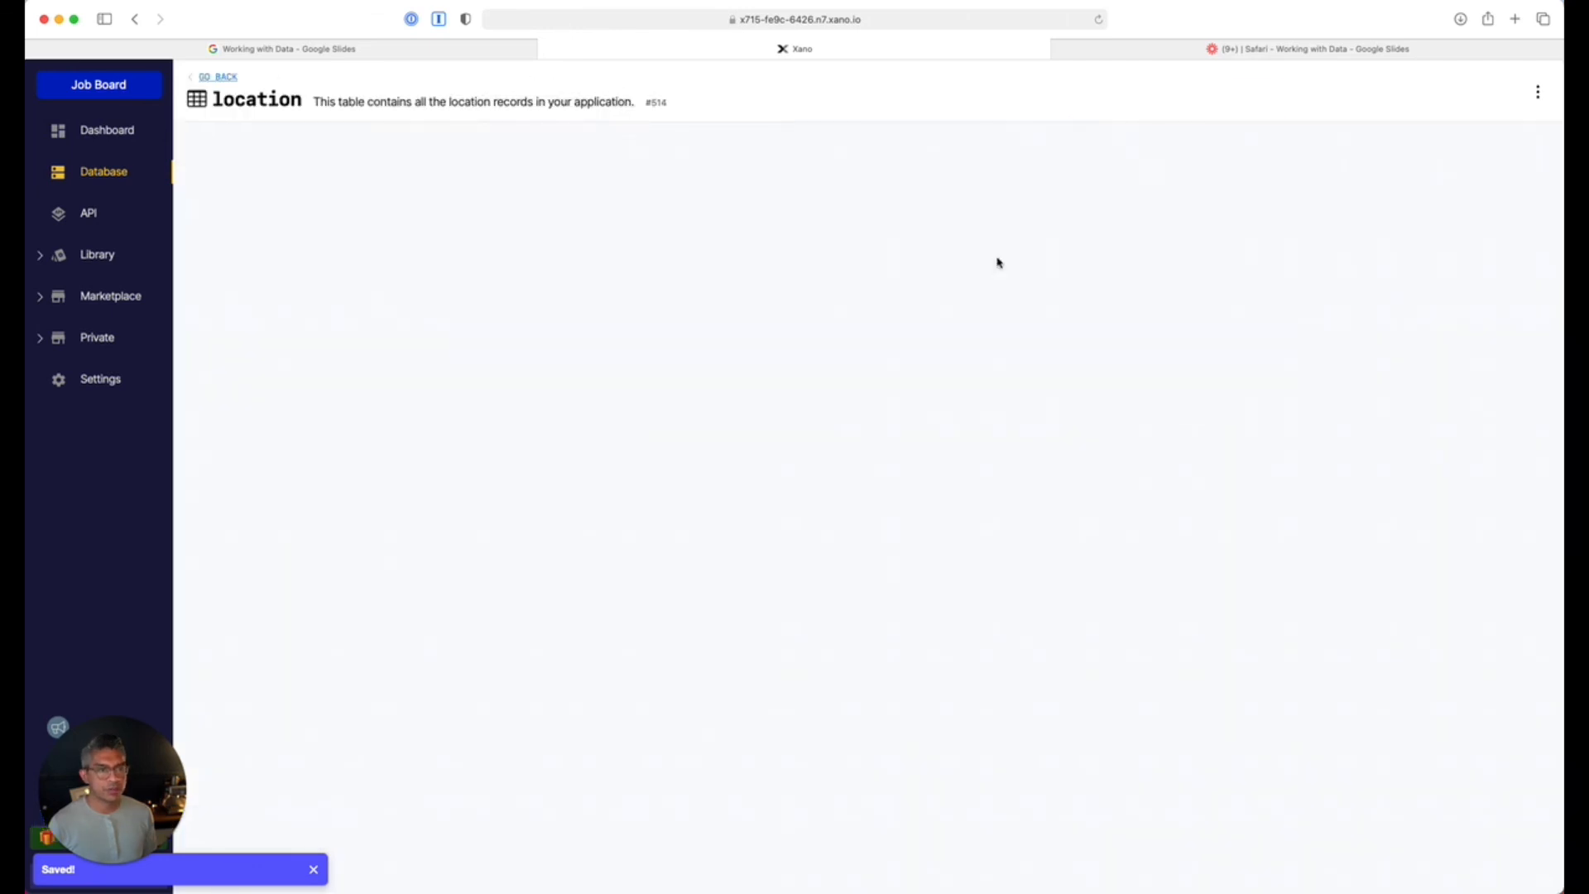
left_click(218, 76)
left_click(1233, 343)
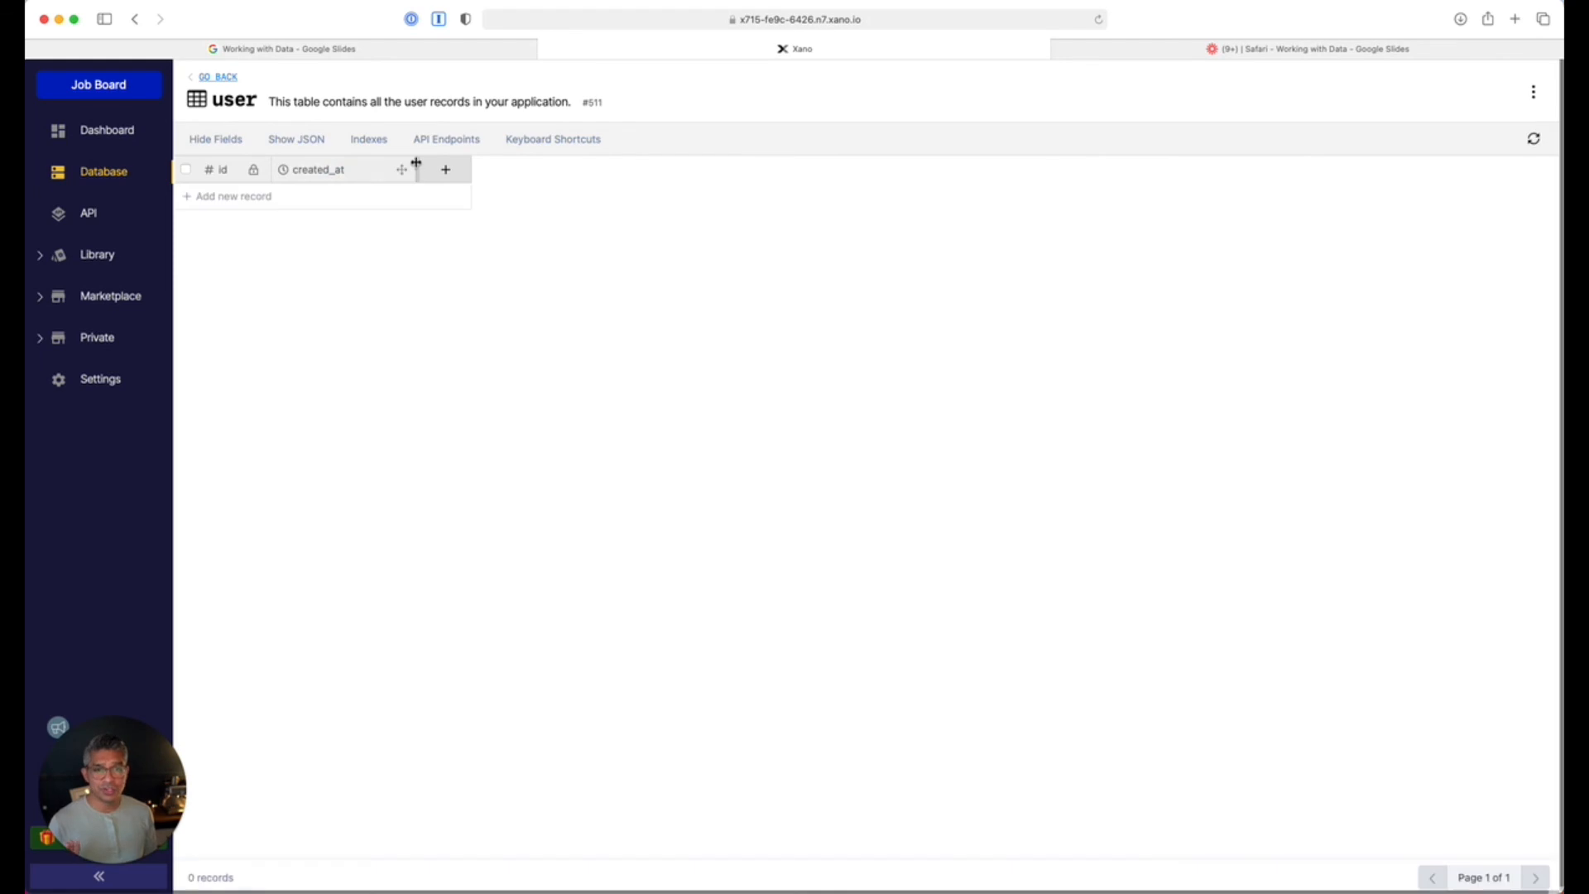
left_click(443, 172)
left_click(1387, 207)
type("name")
left_click(1515, 865)
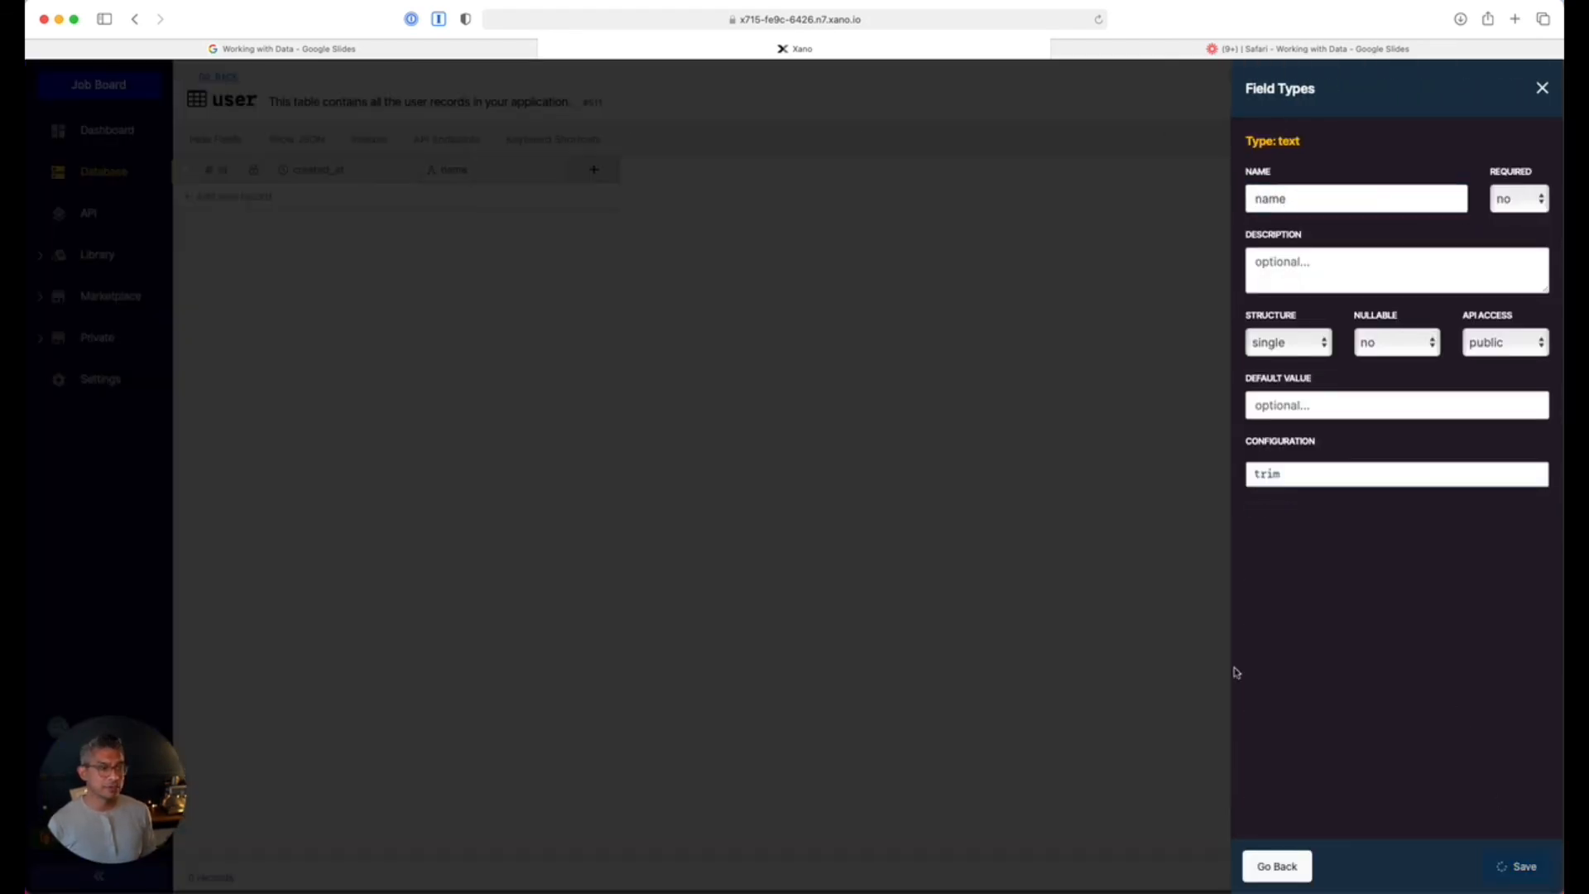
left_click(508, 169)
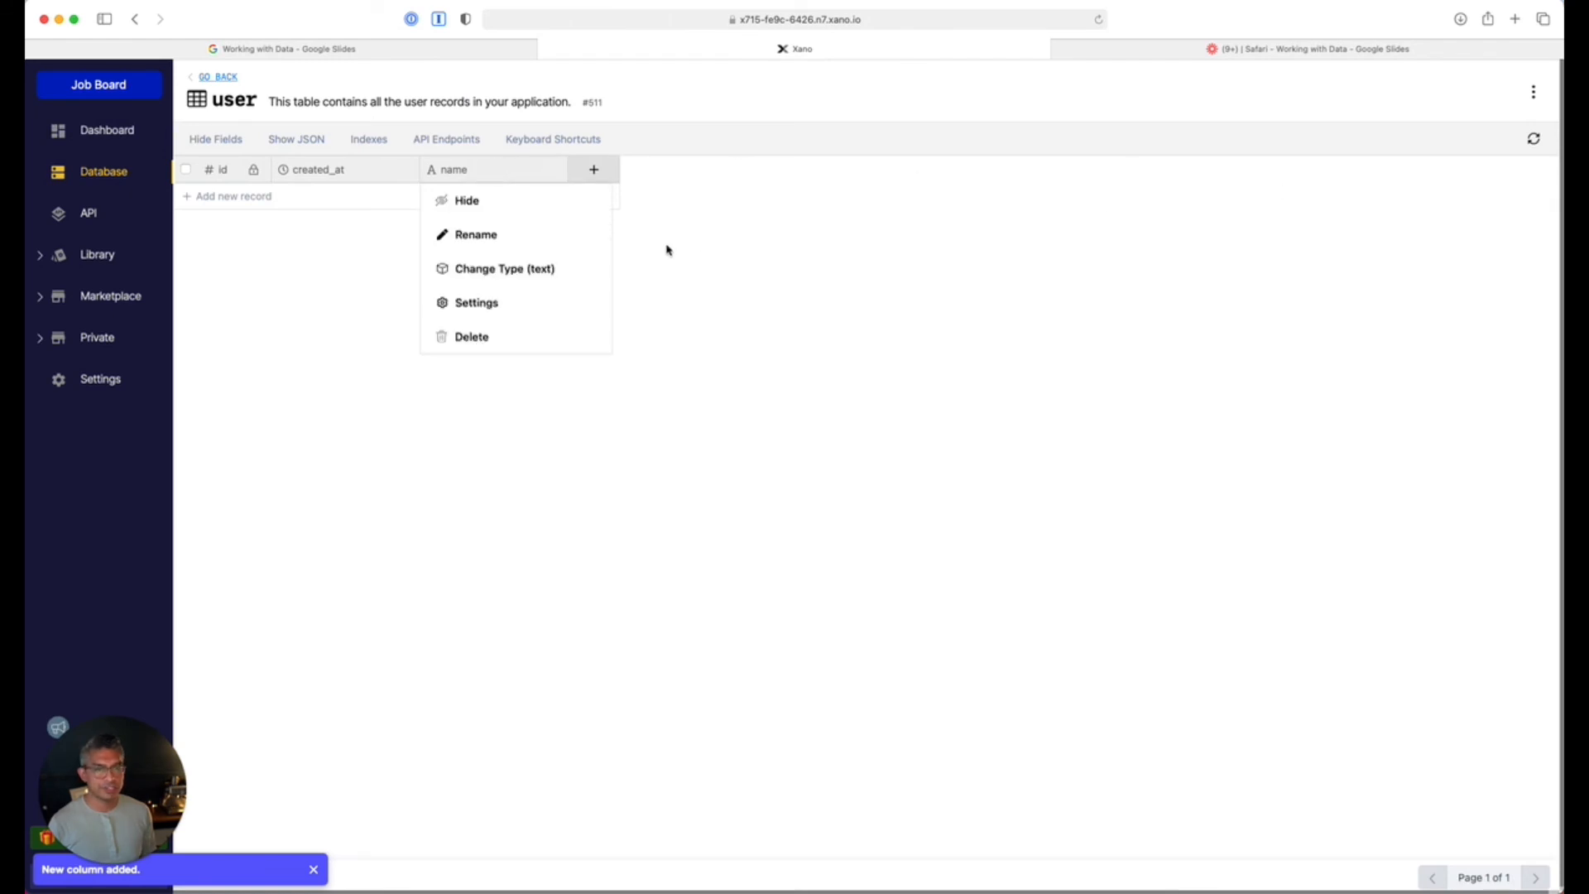
left_click(478, 237)
type("fullname")
left_click(442, 336)
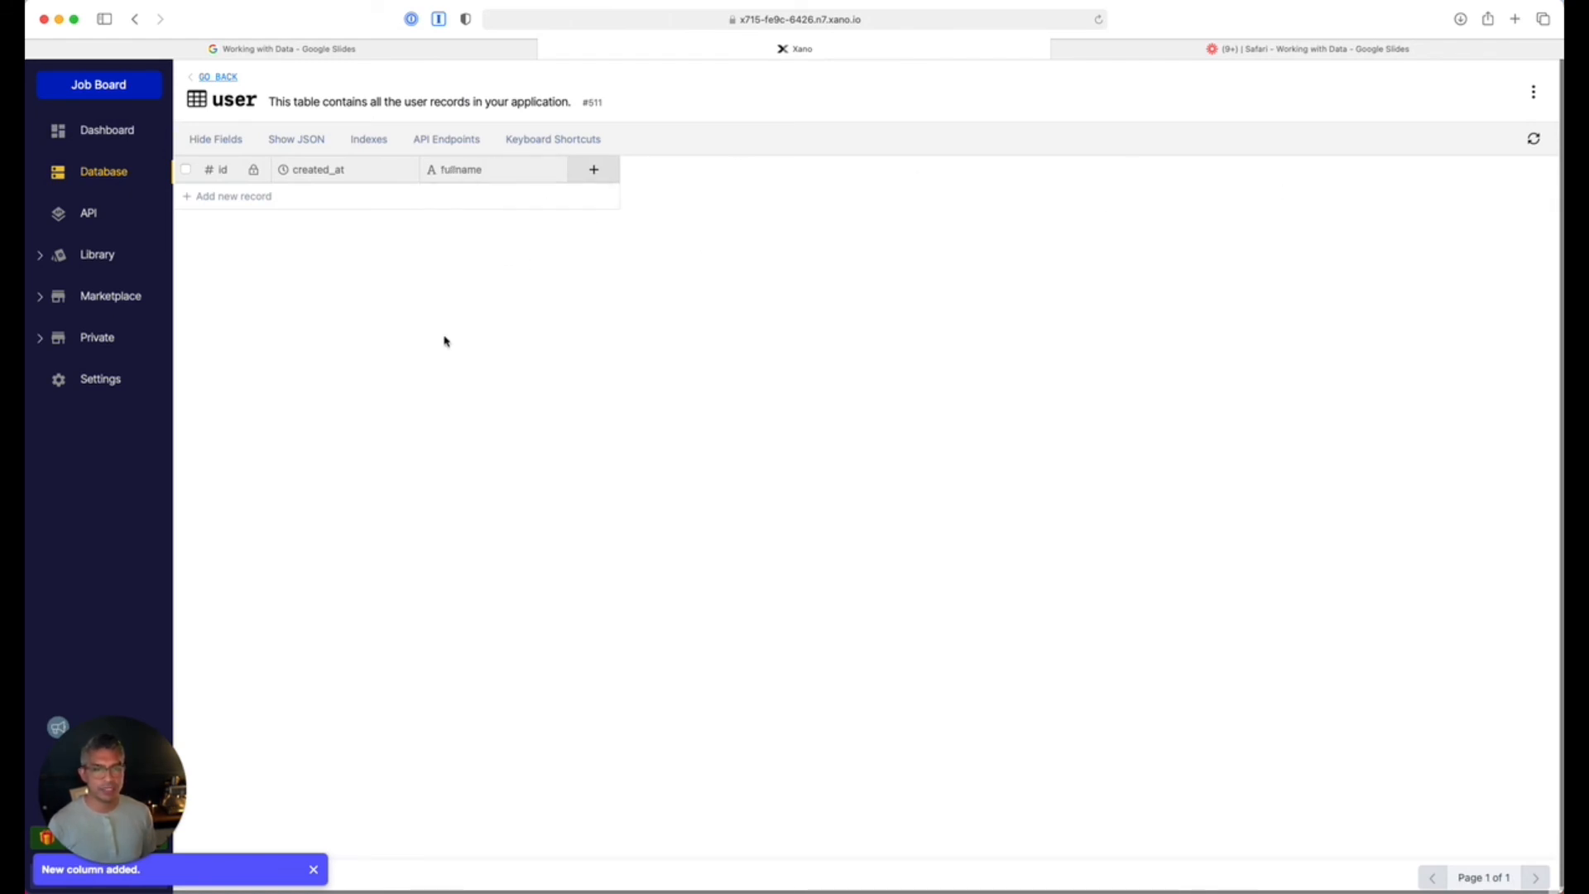
Add an Email column named email.
left_click(593, 169)
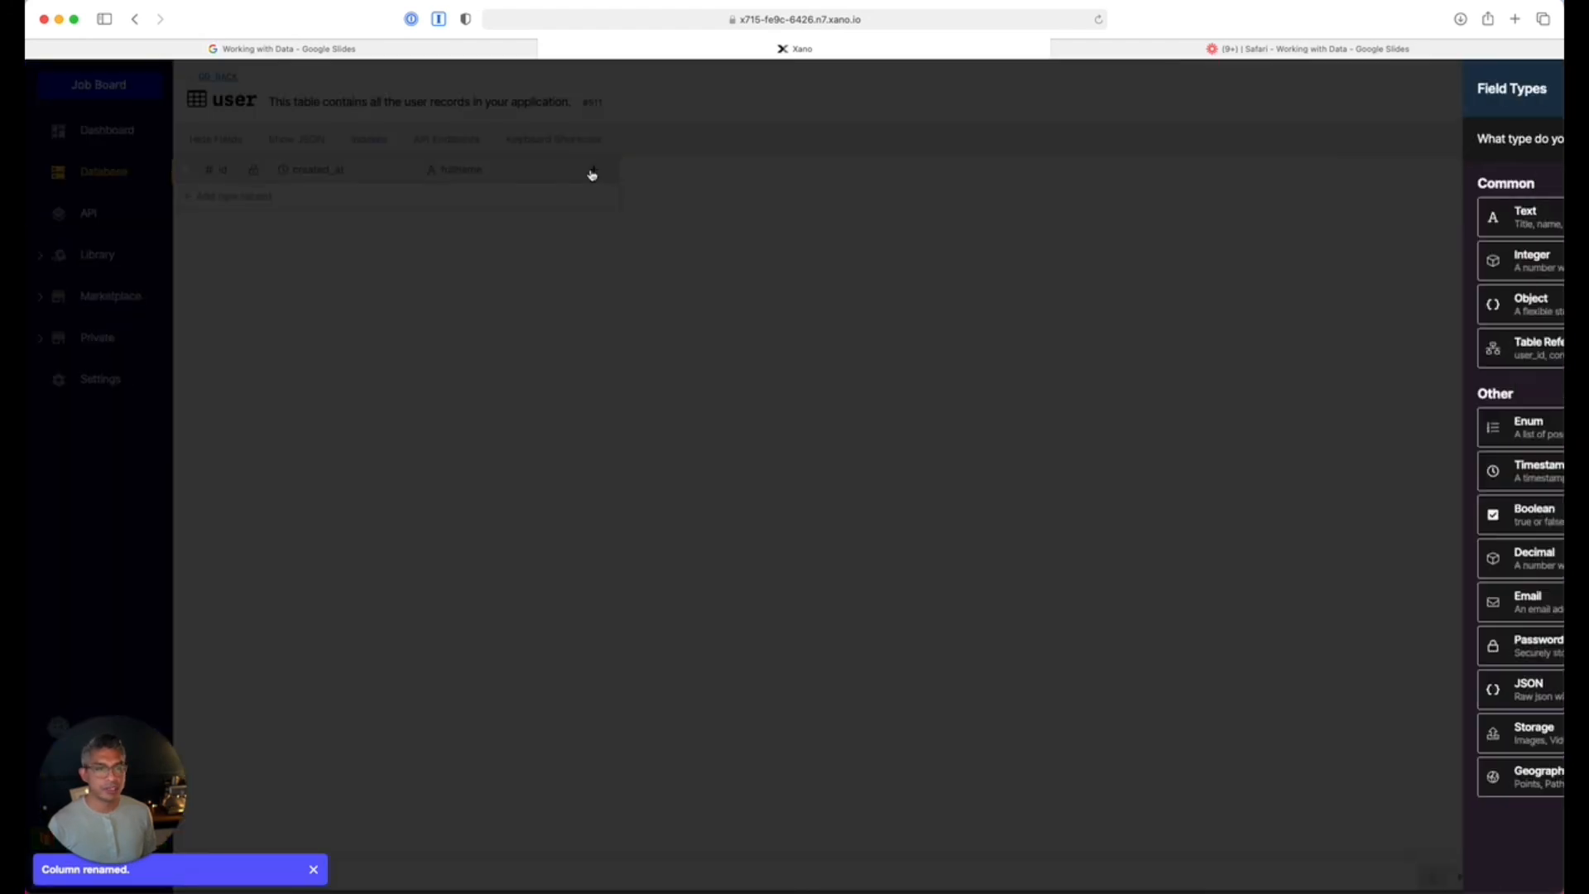
left_click(1320, 604)
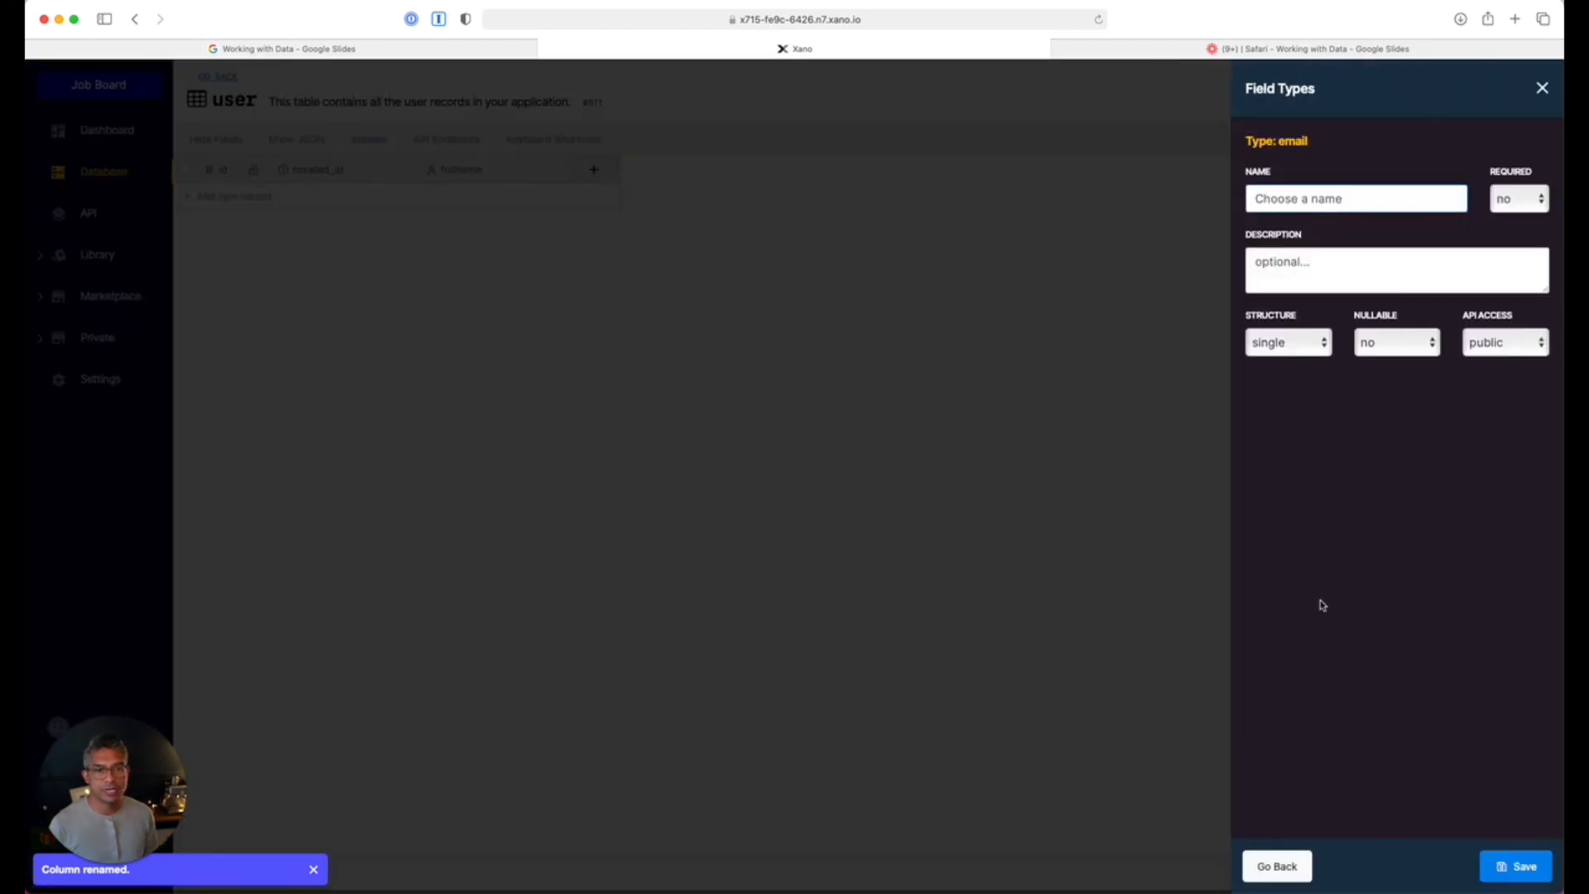
type("email")
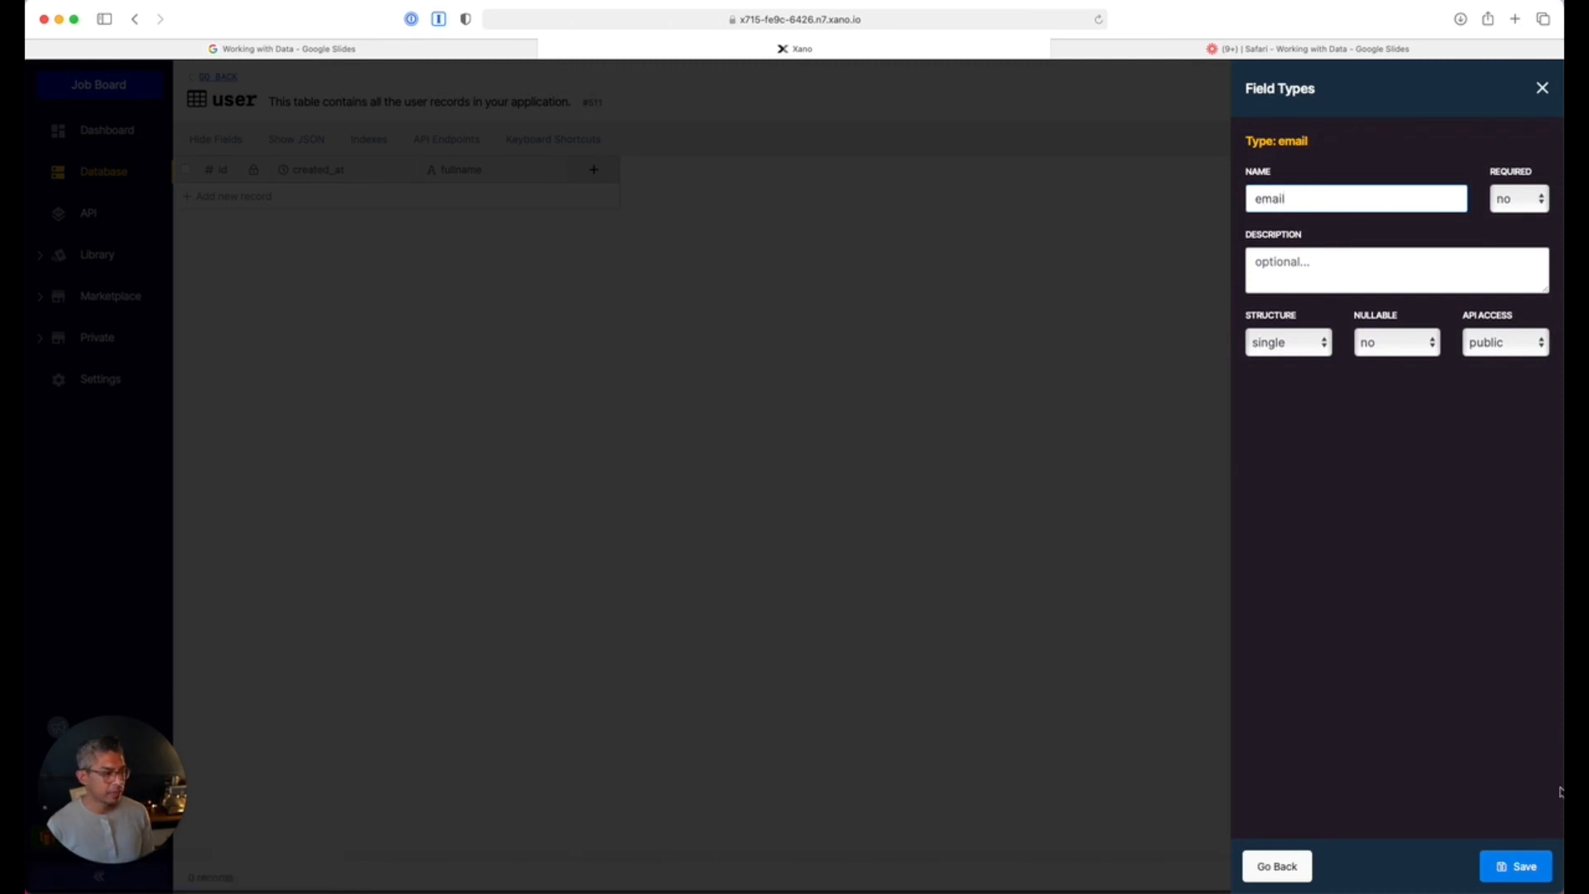
left_click(1515, 866)
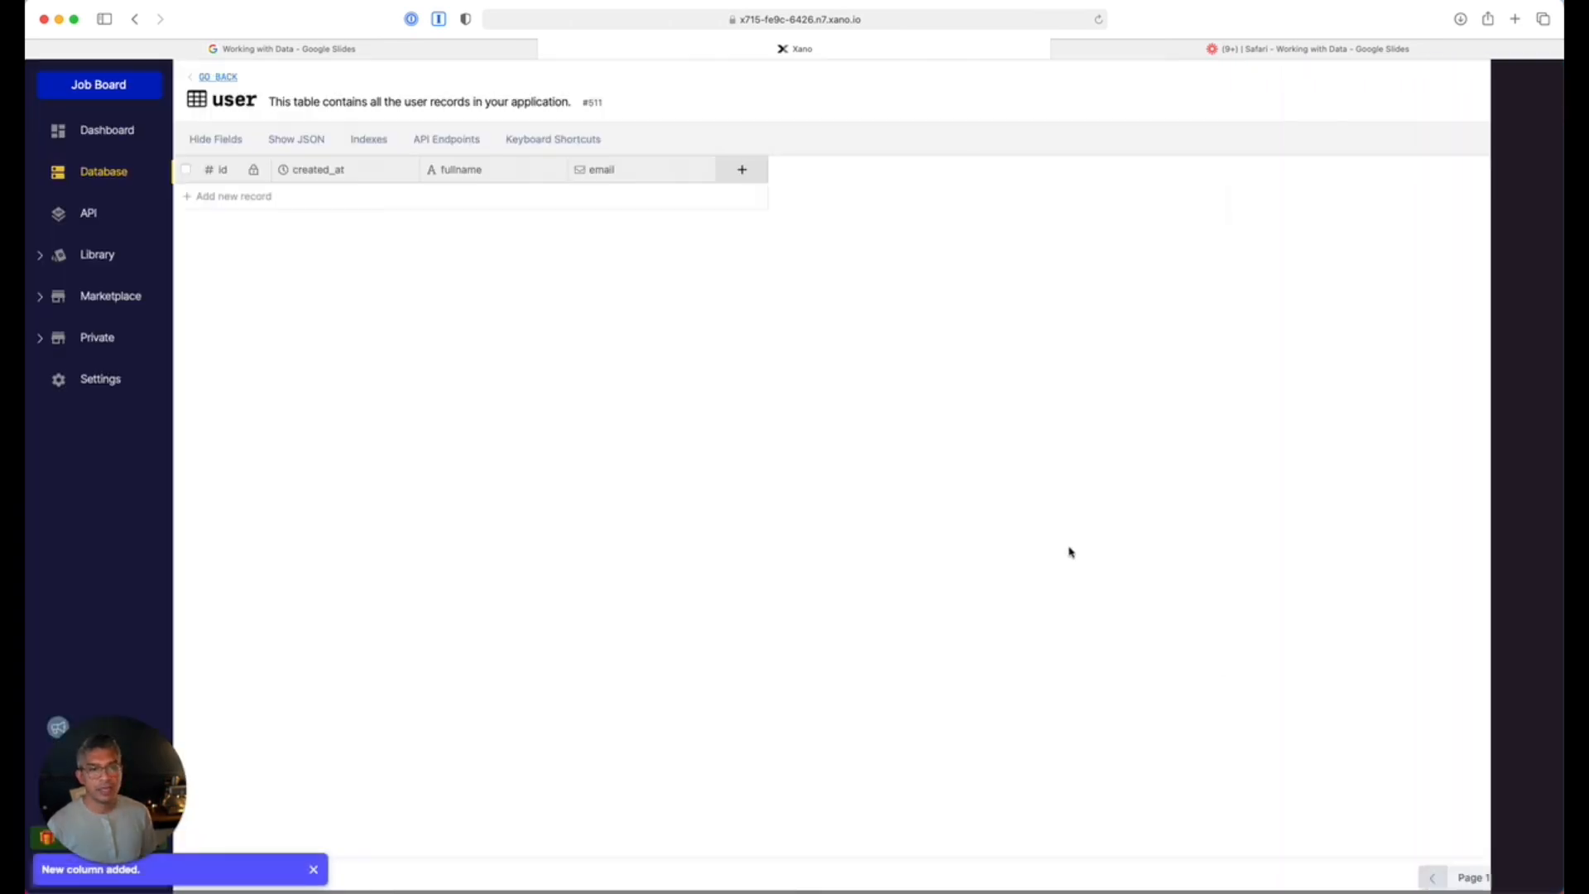
Add a job_id column referencing the job table.
left_click(739, 169)
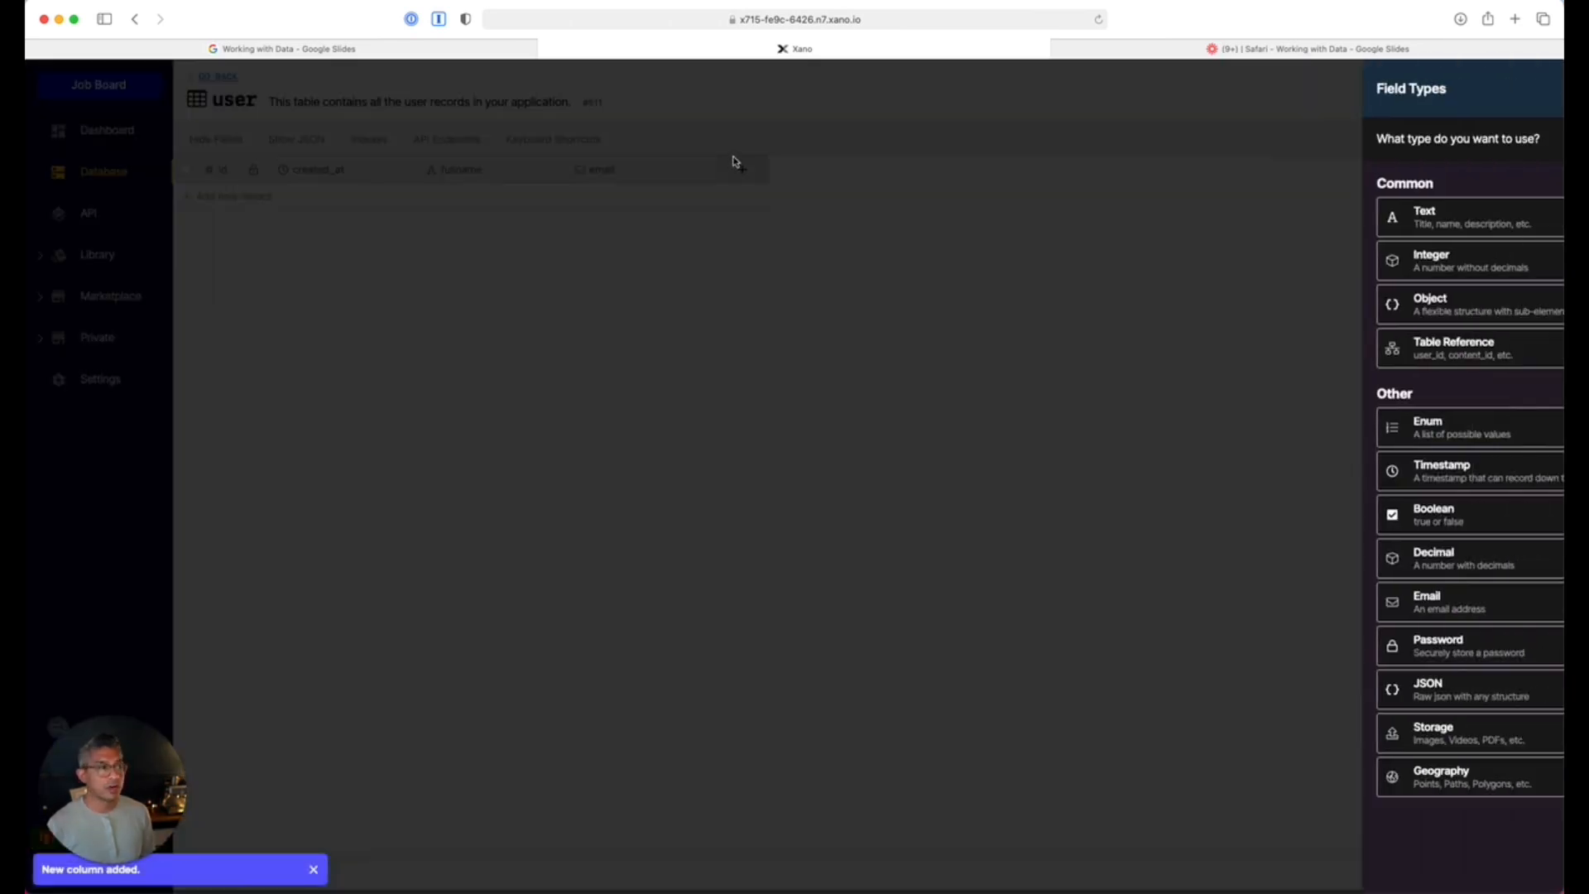
left_click(1322, 343)
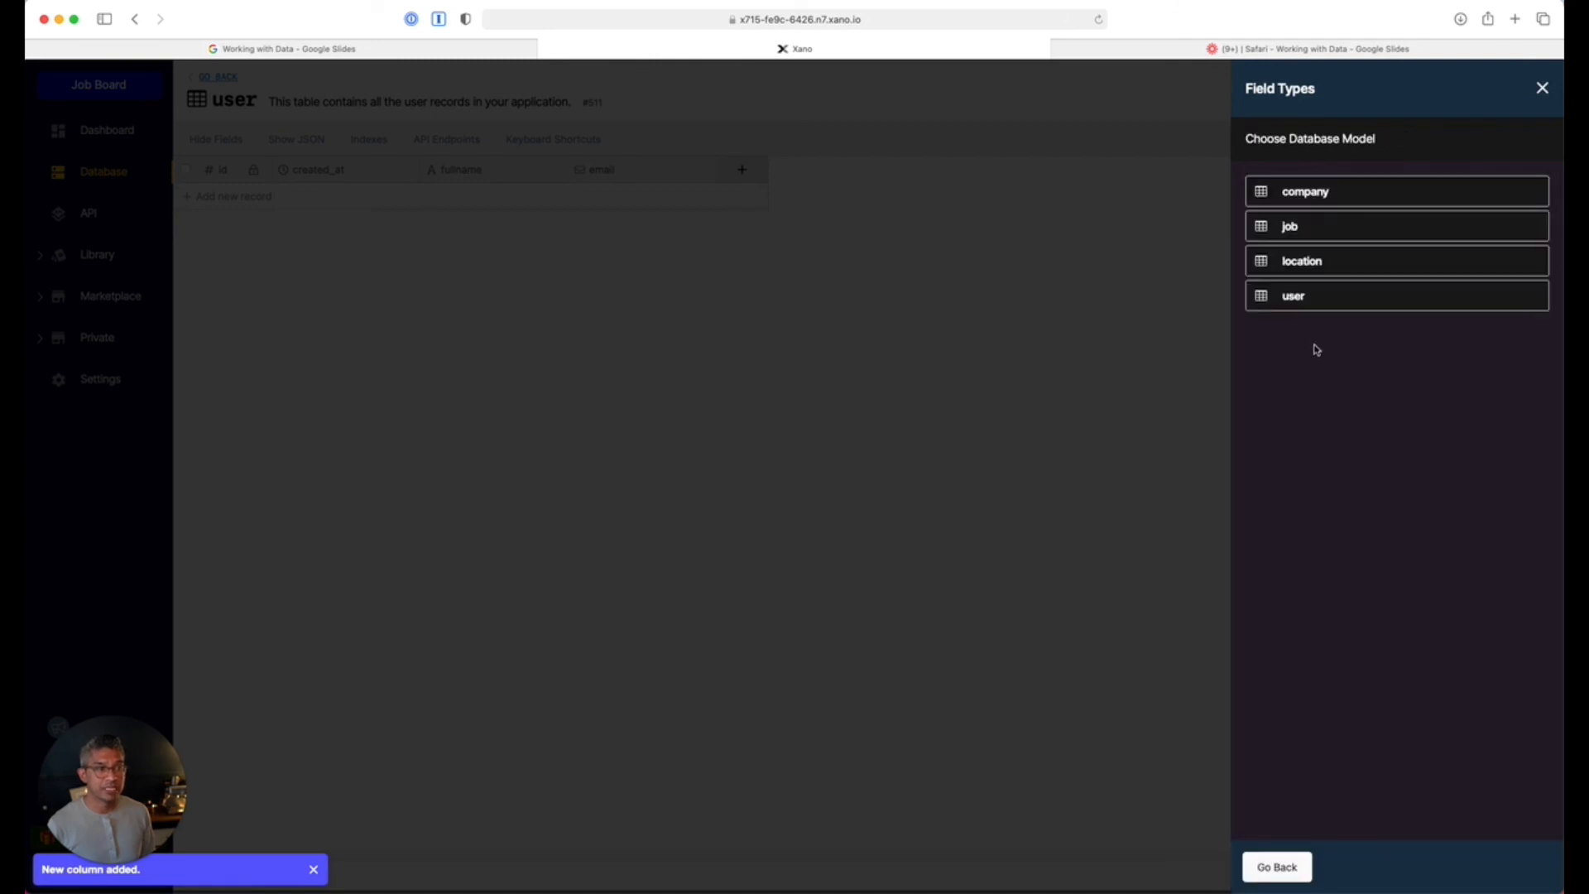
left_click(1314, 232)
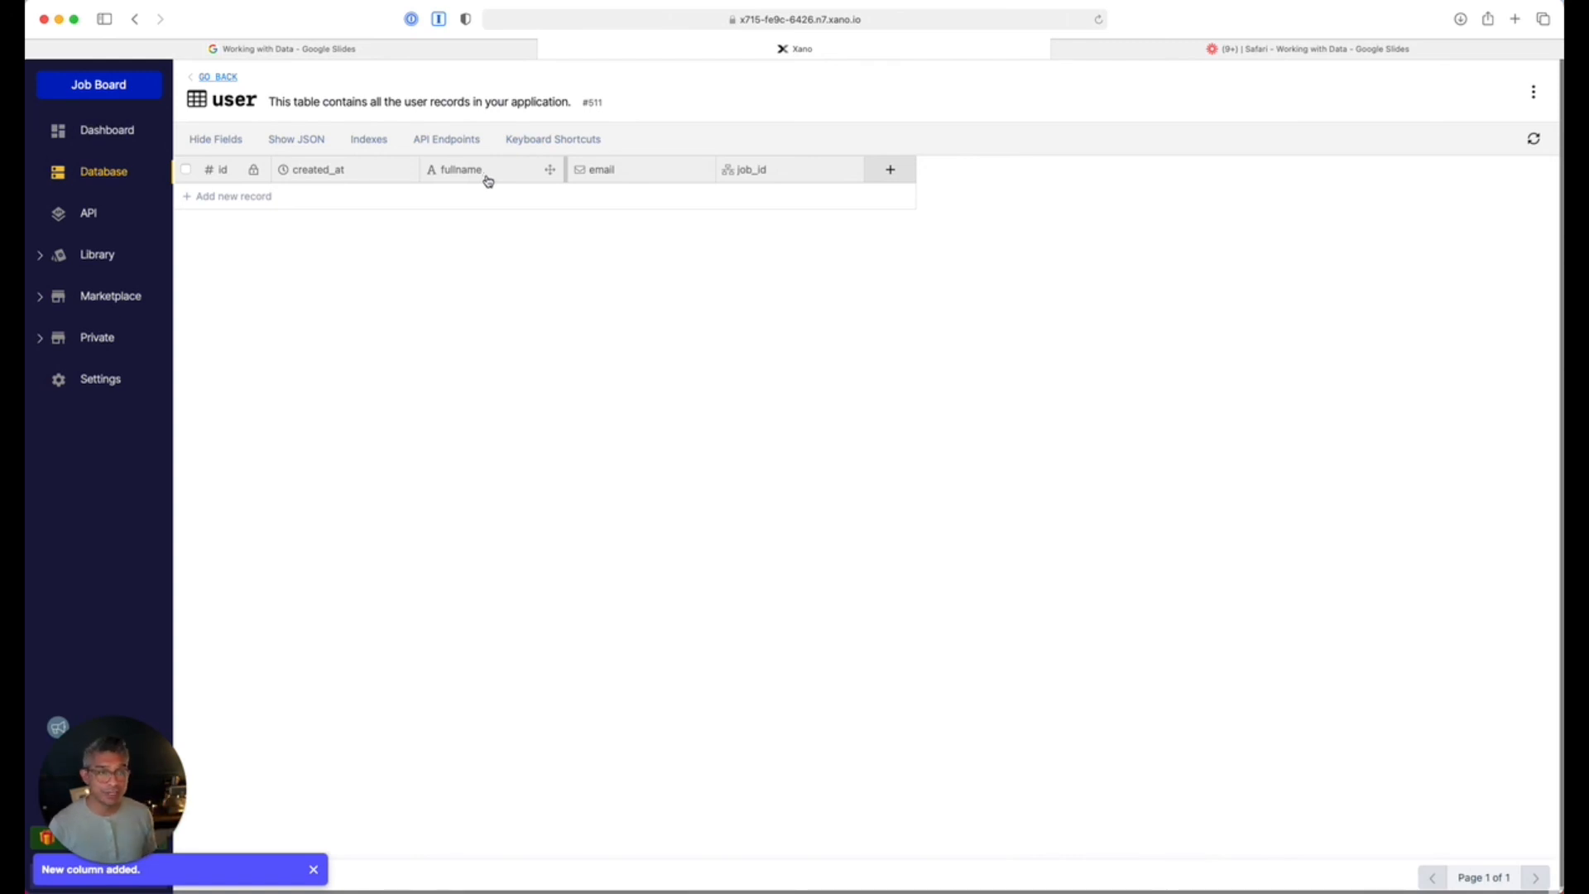
left_click(762, 172)
Delete the job_id column and add a jobs object column with list structure.
left_click(769, 353)
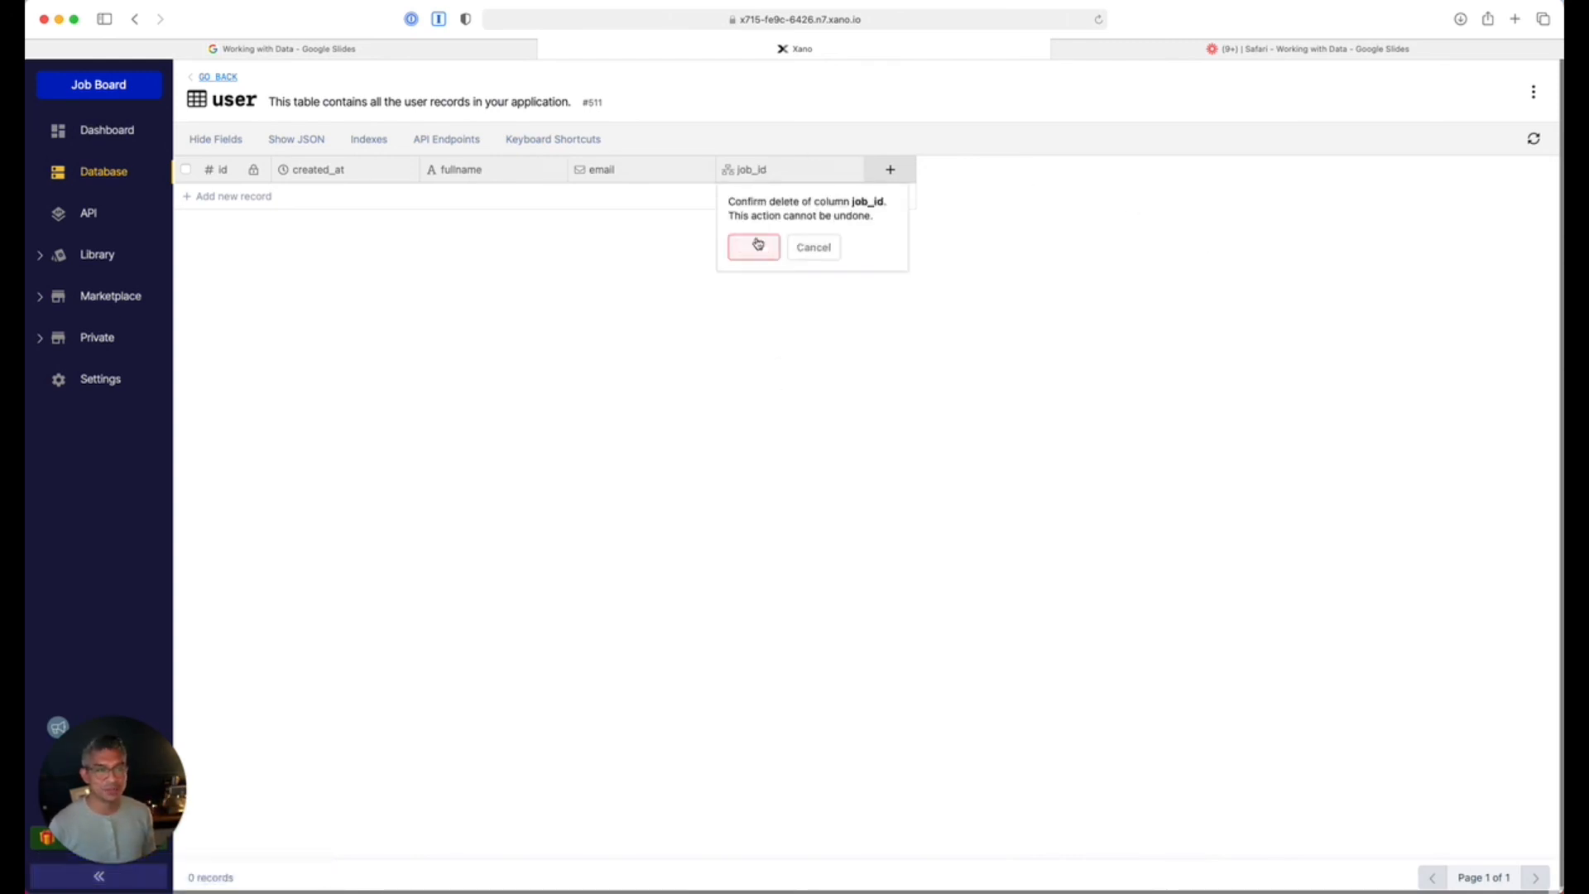
left_click(749, 244)
left_click(742, 169)
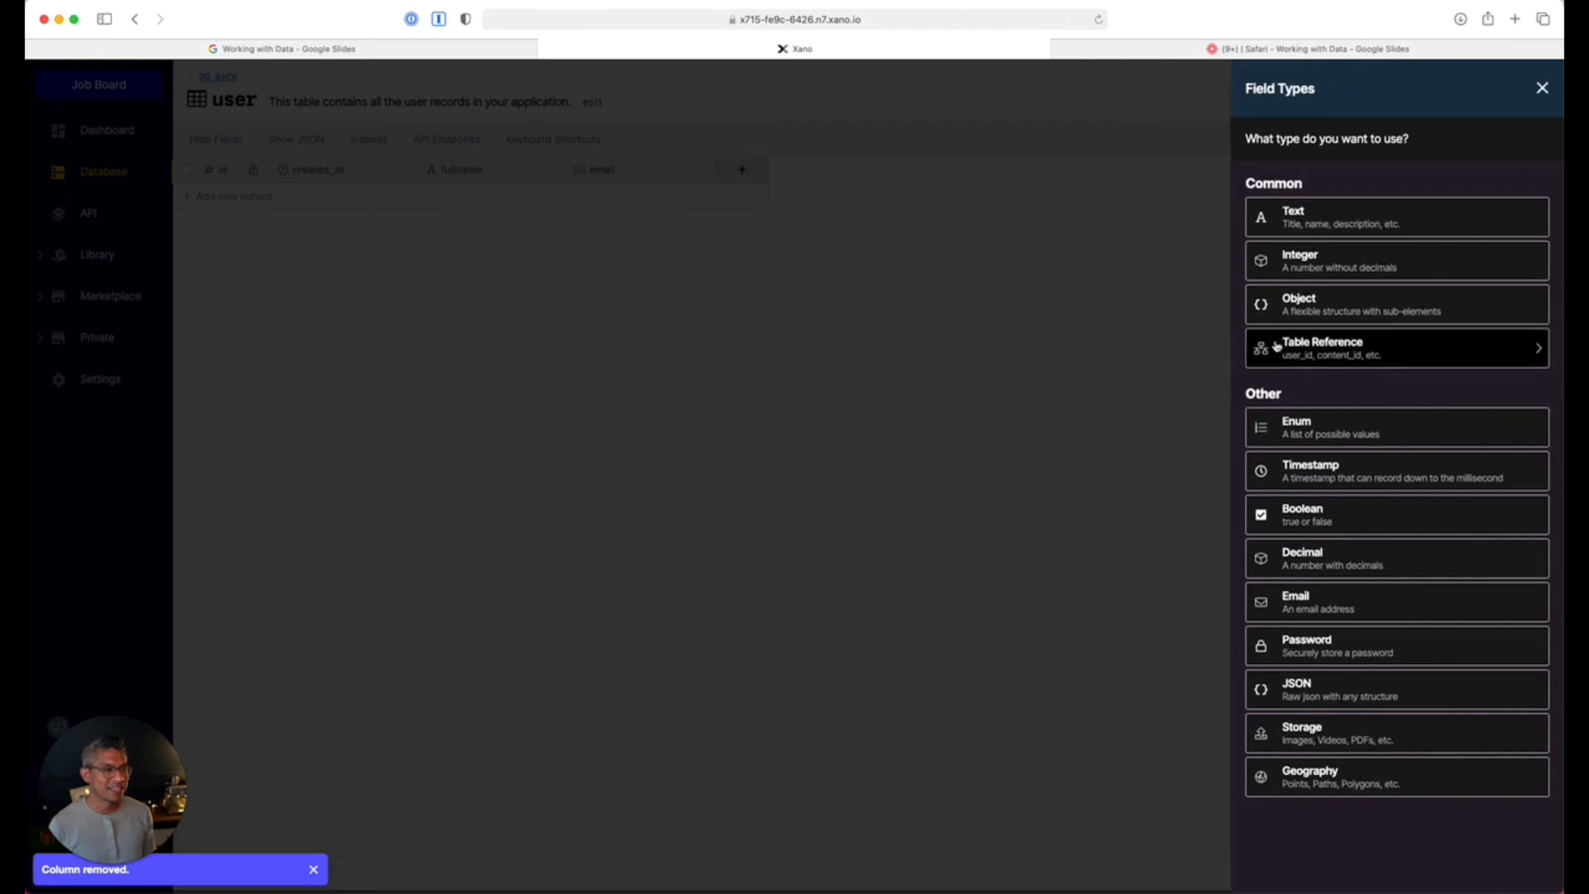
left_click(1302, 306)
left_click(1297, 335)
type("jobs")
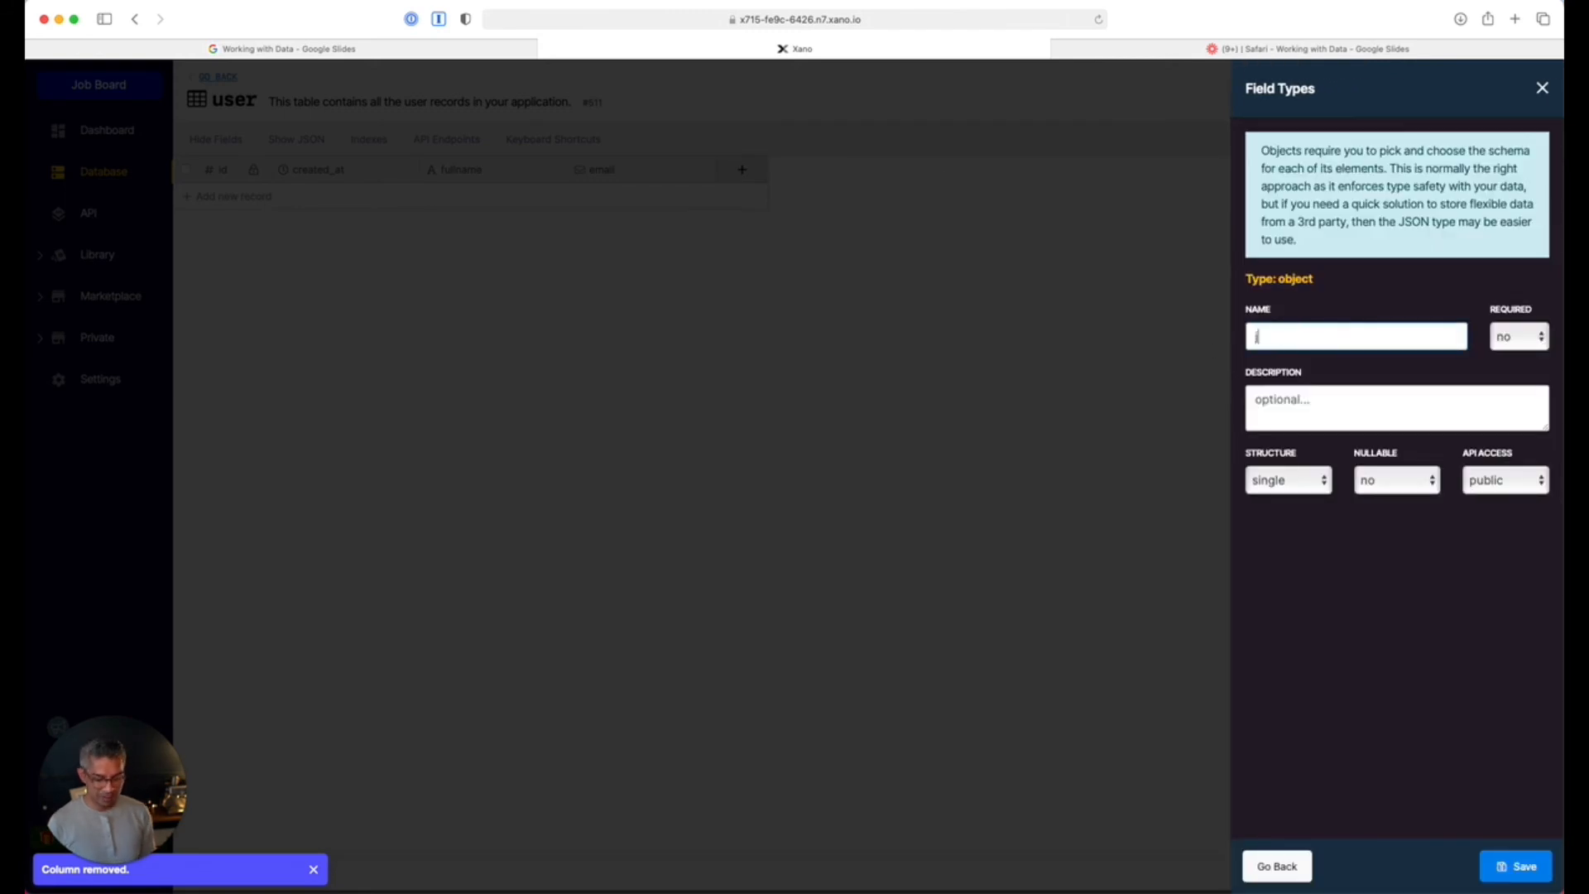
left_click(1289, 478)
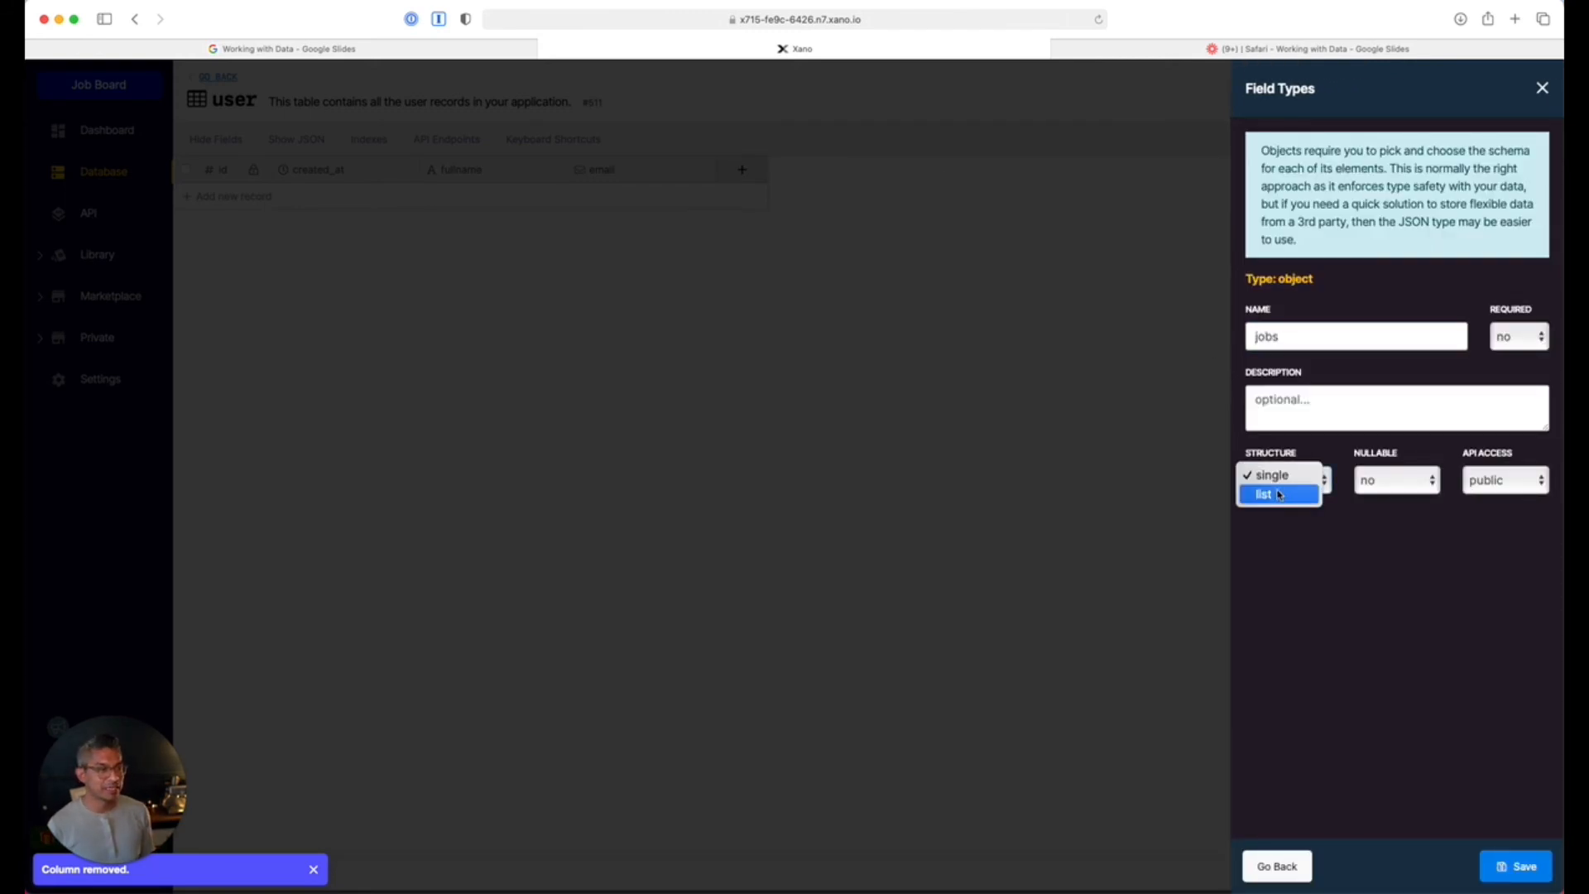
left_click(1281, 494)
left_click(1525, 863)
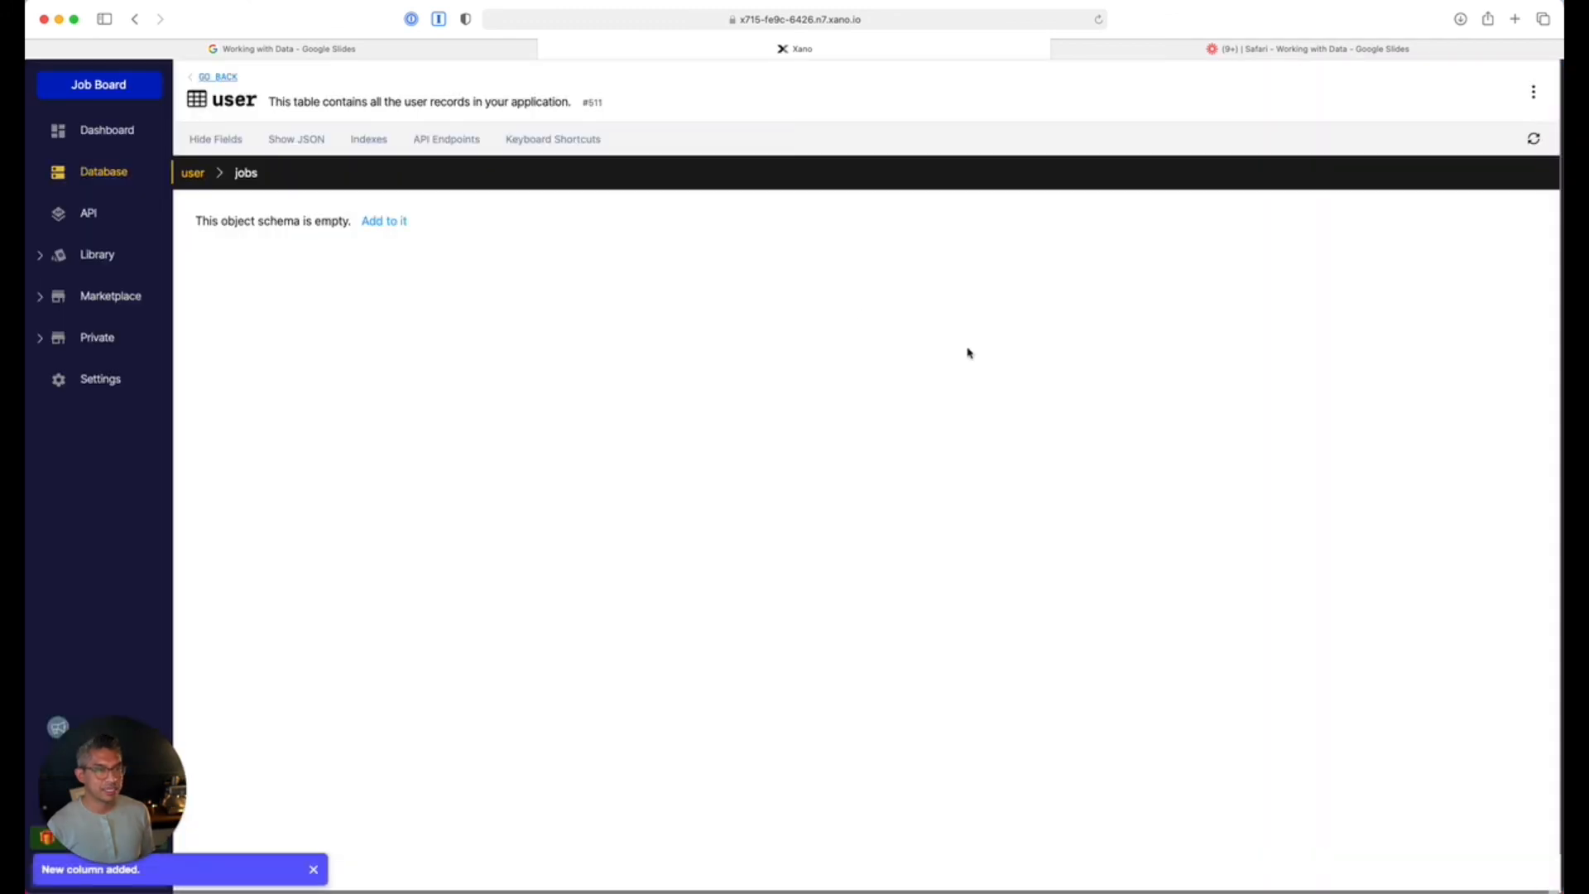
Inside jobs, add a job_id field referencing the job table.
left_click(384, 220)
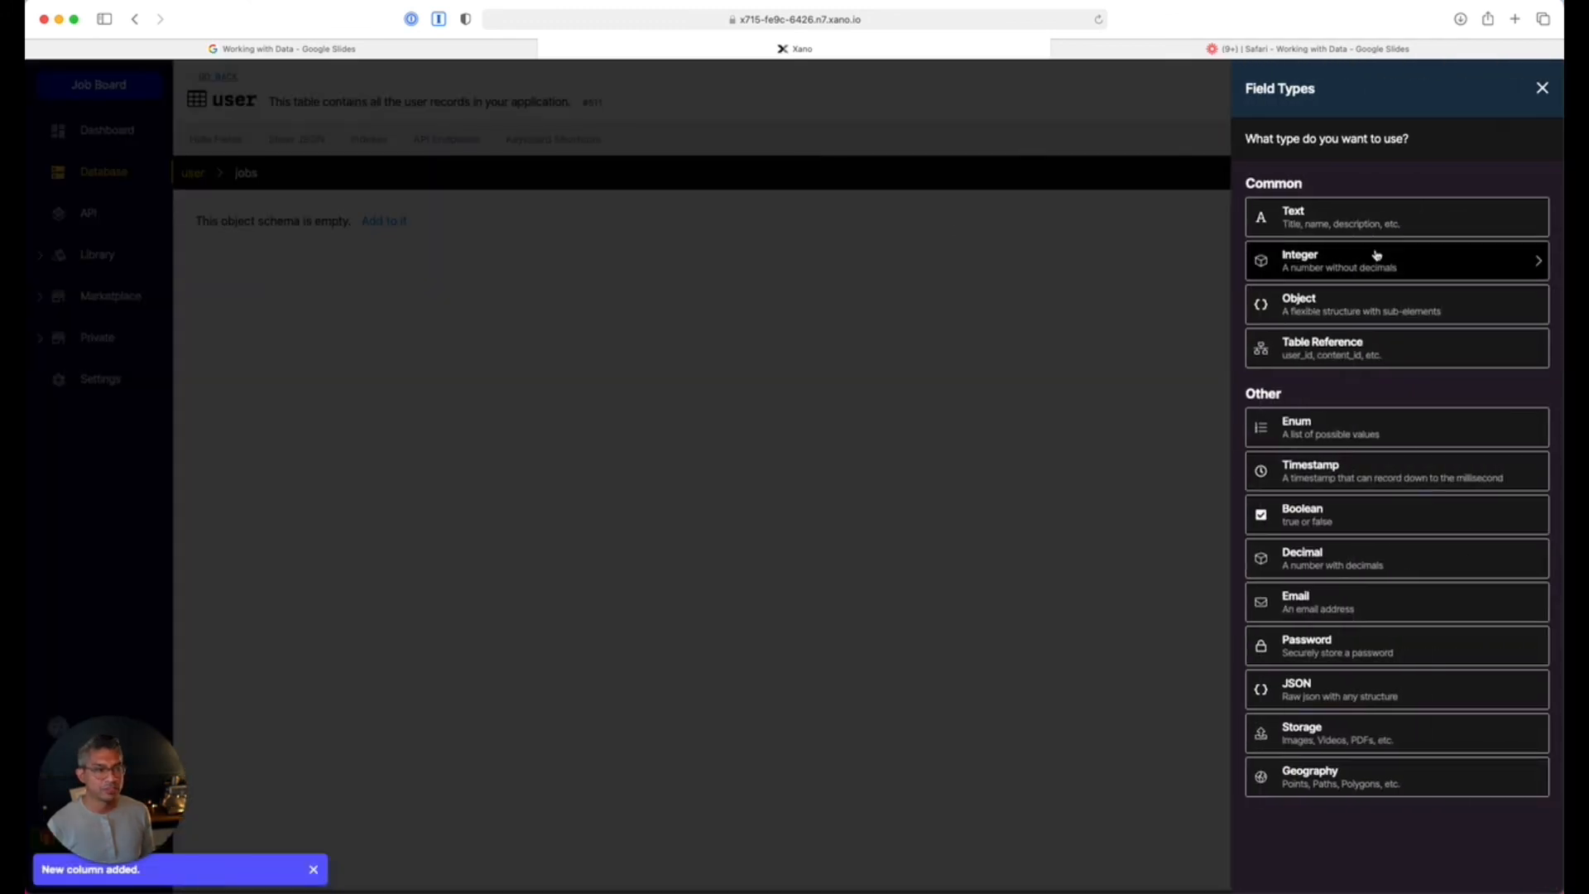
left_click(1314, 355)
left_click(1296, 238)
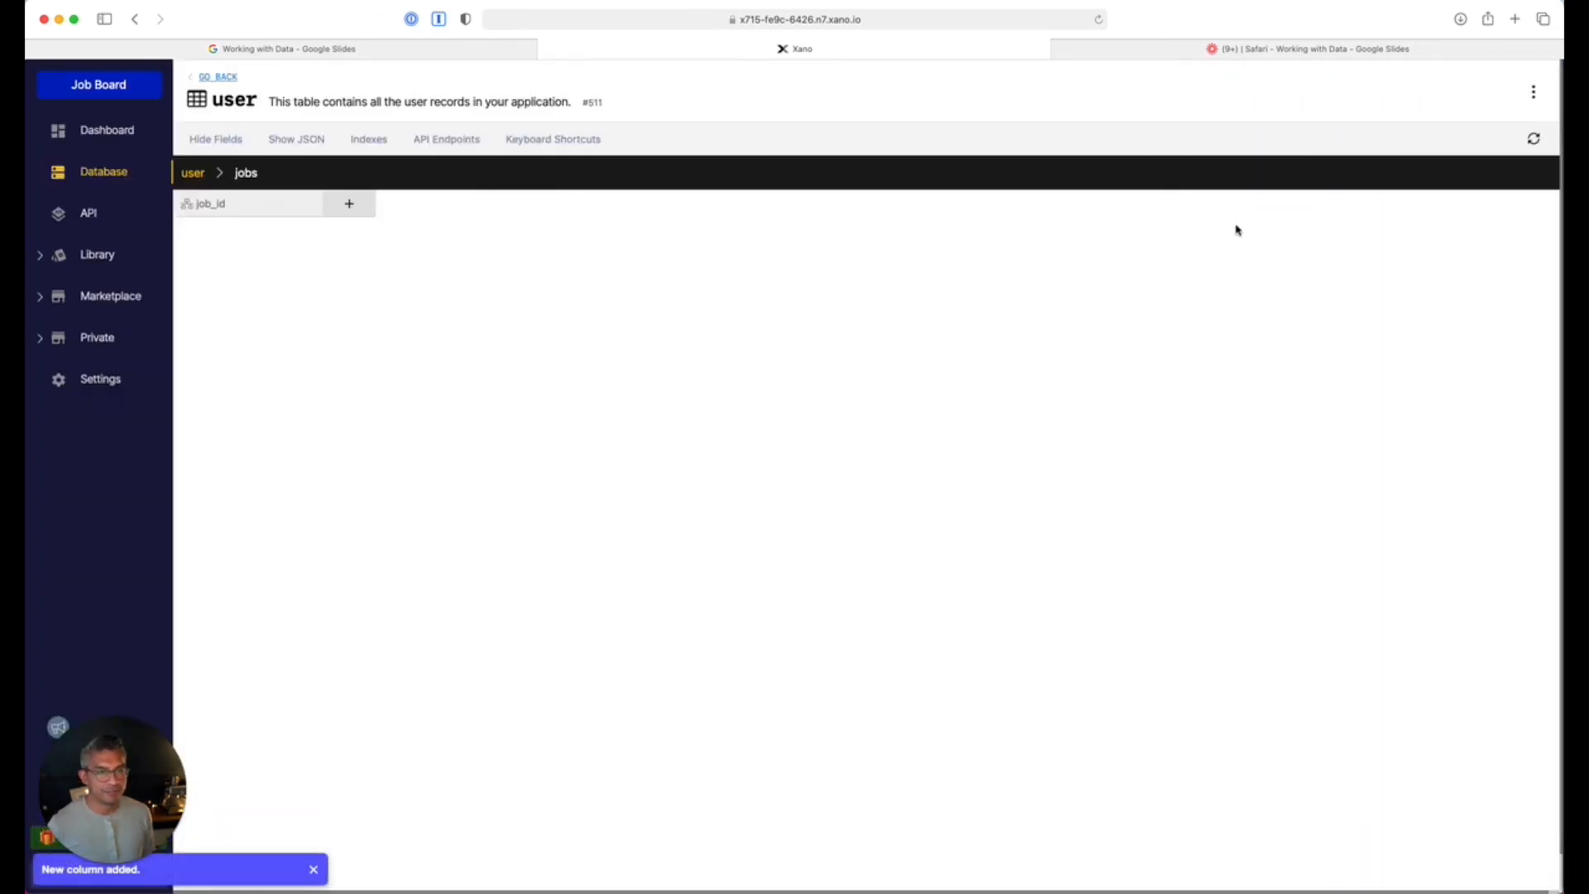
left_click(192, 173)
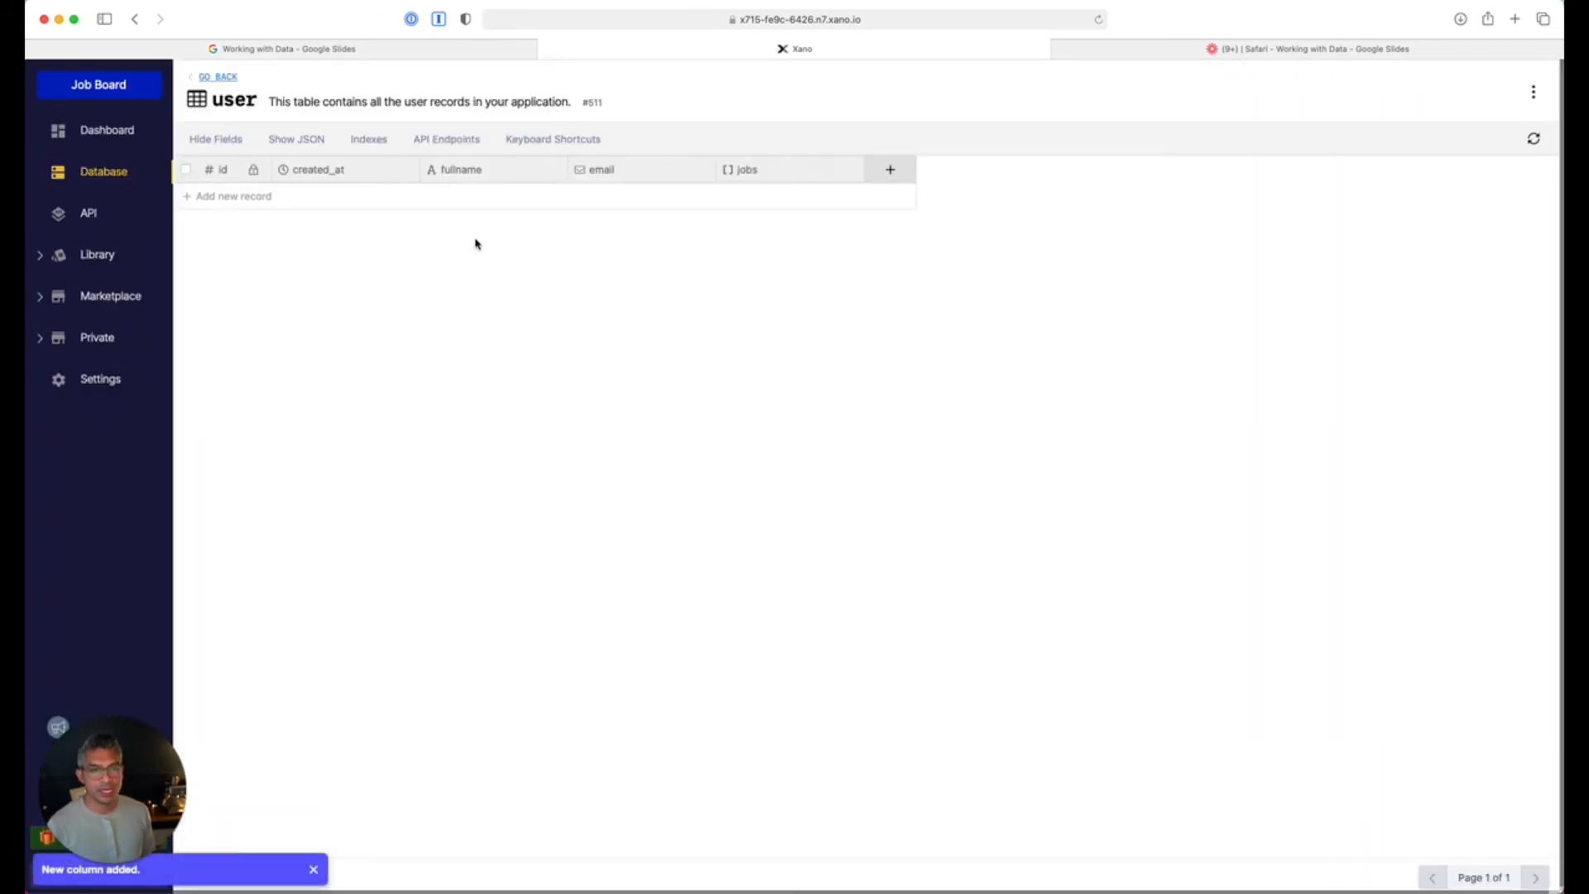
left_click(468, 199)
Enter the user's full name and e-mail address in the new record.
type("Prakash")
key("Return")
key("Tab")
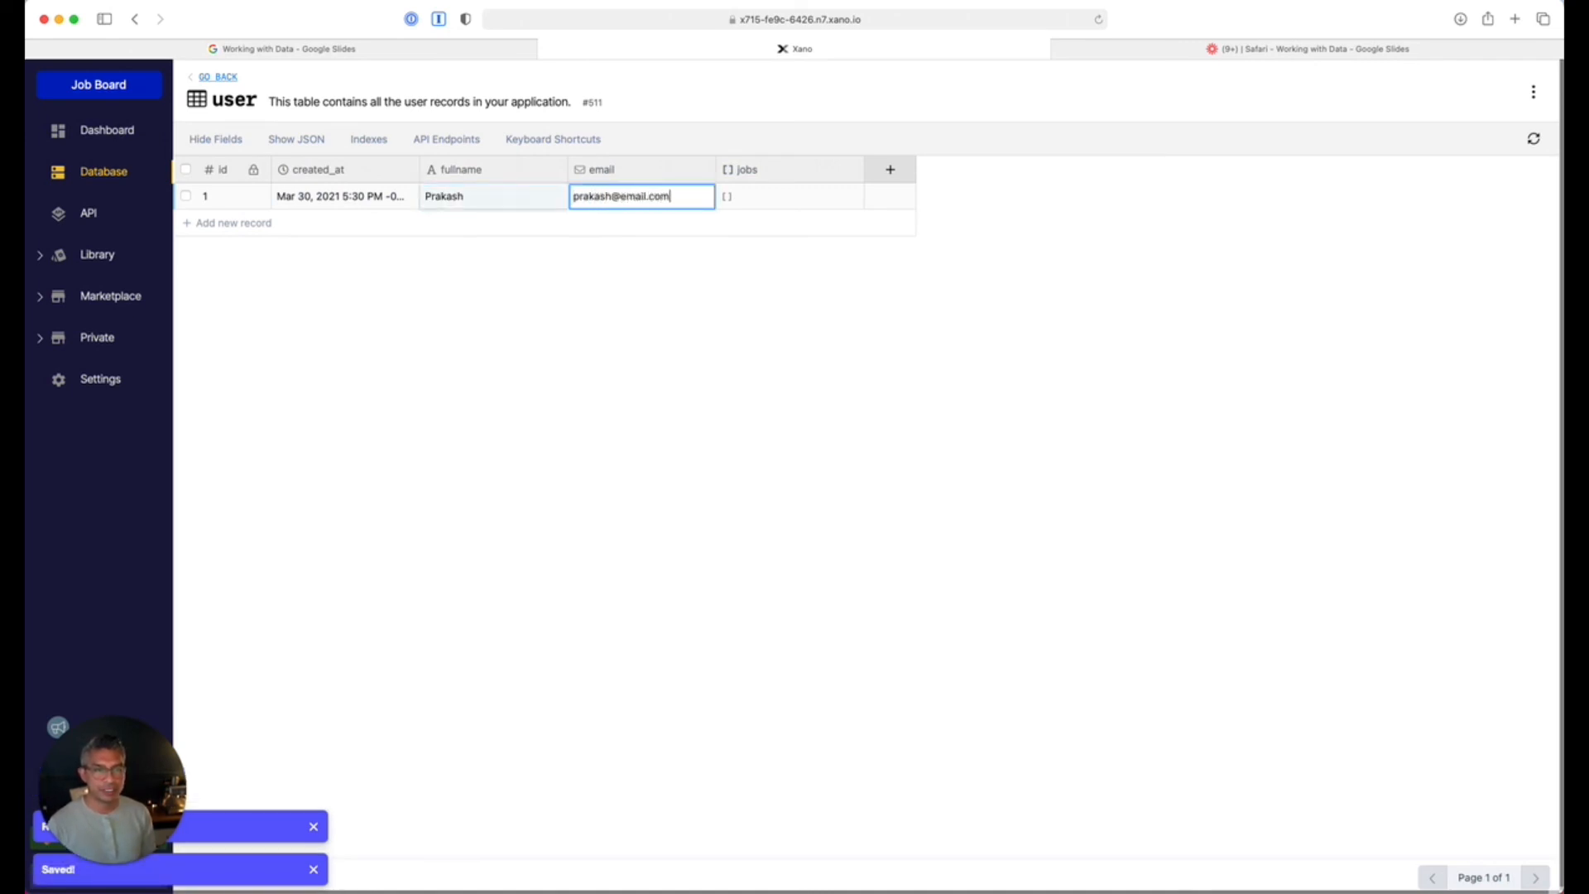
left_click(756, 207)
Assign UX Designer in the user's jobs list and widen the jobs column.
left_click(756, 207)
left_click(259, 230)
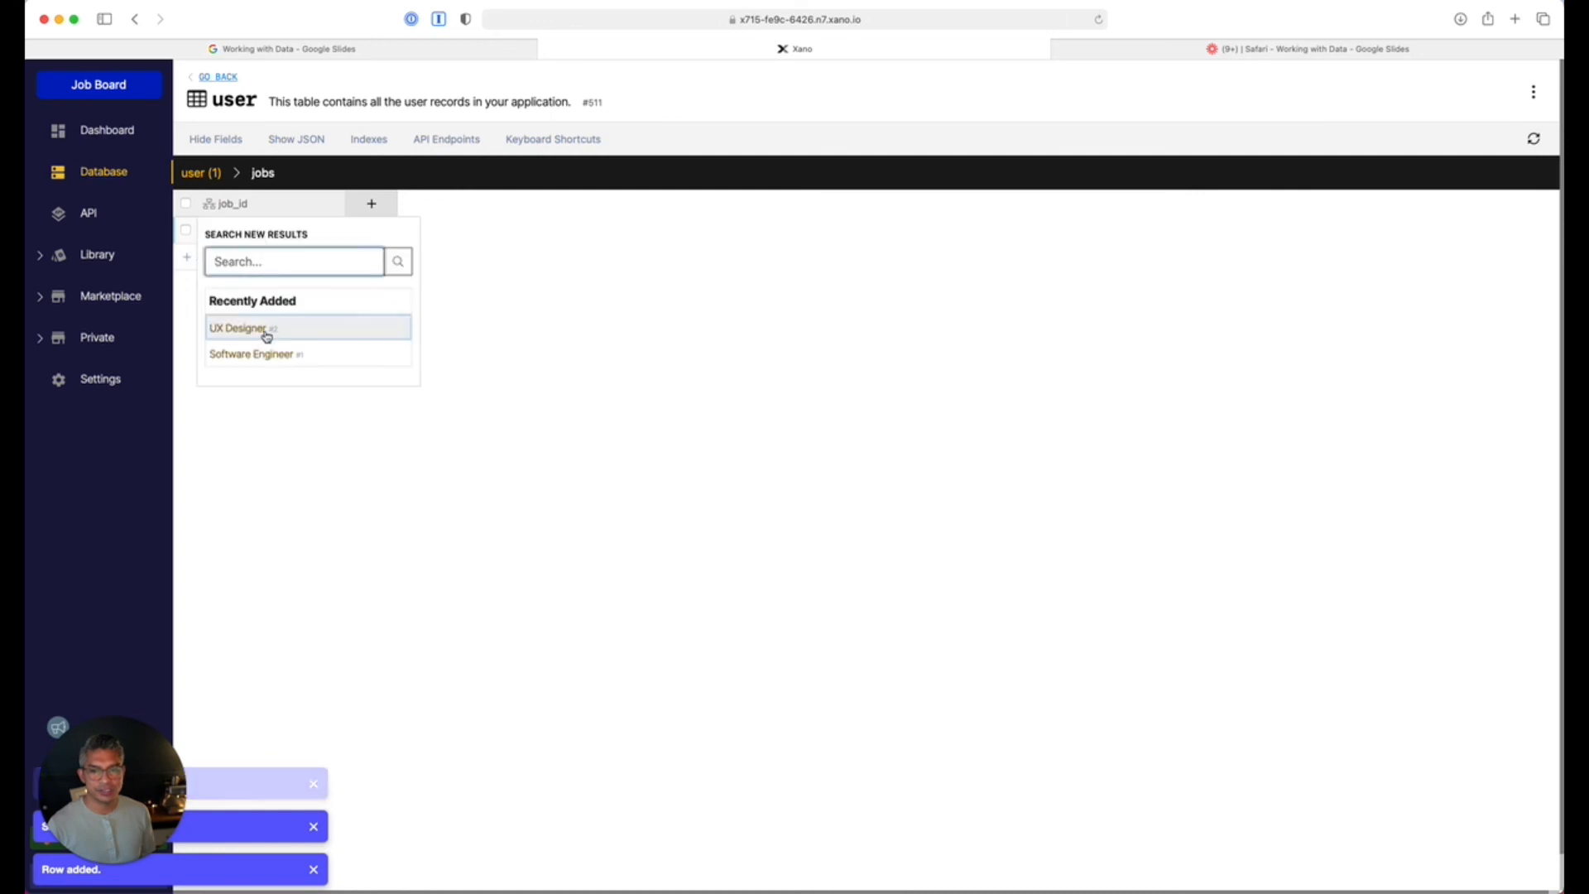
left_click(263, 327)
left_click(214, 174)
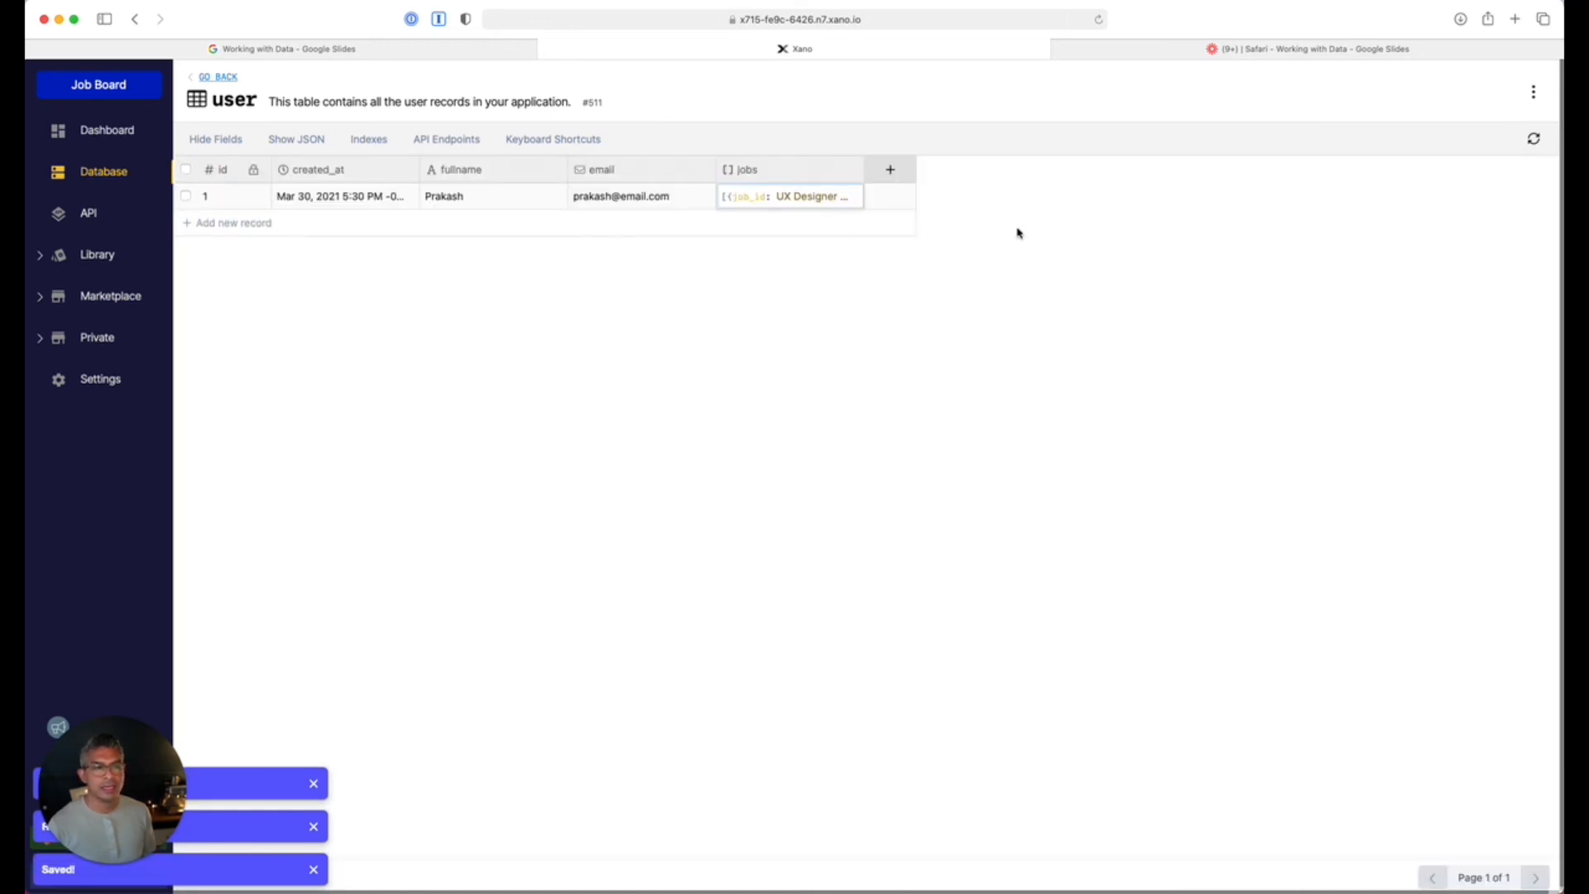
left_click_drag(862, 168, 1082, 169)
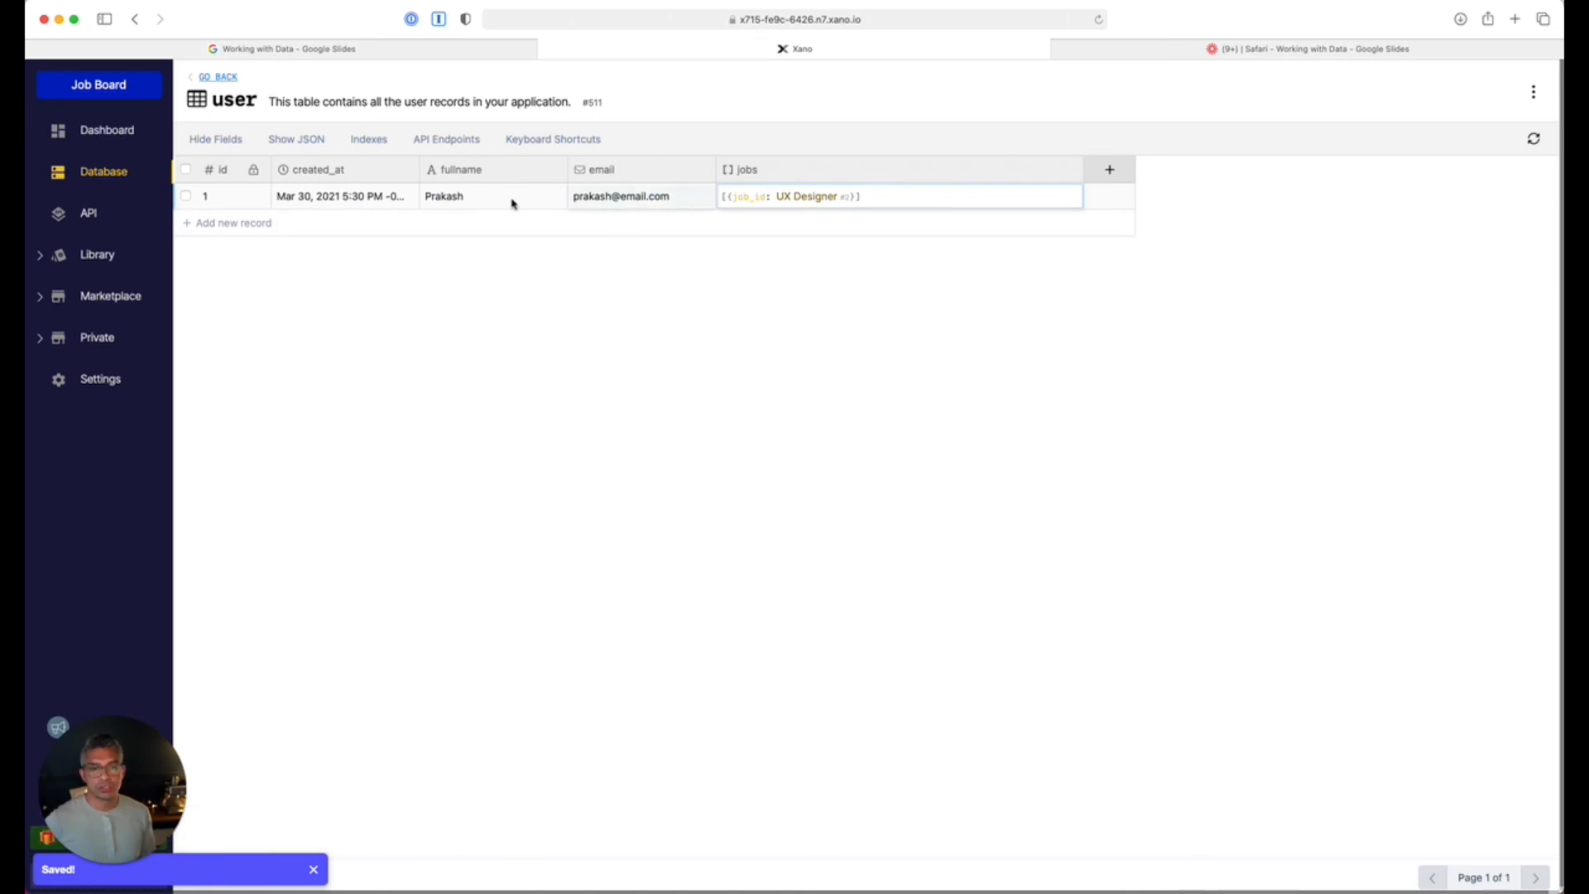
left_click(231, 76)
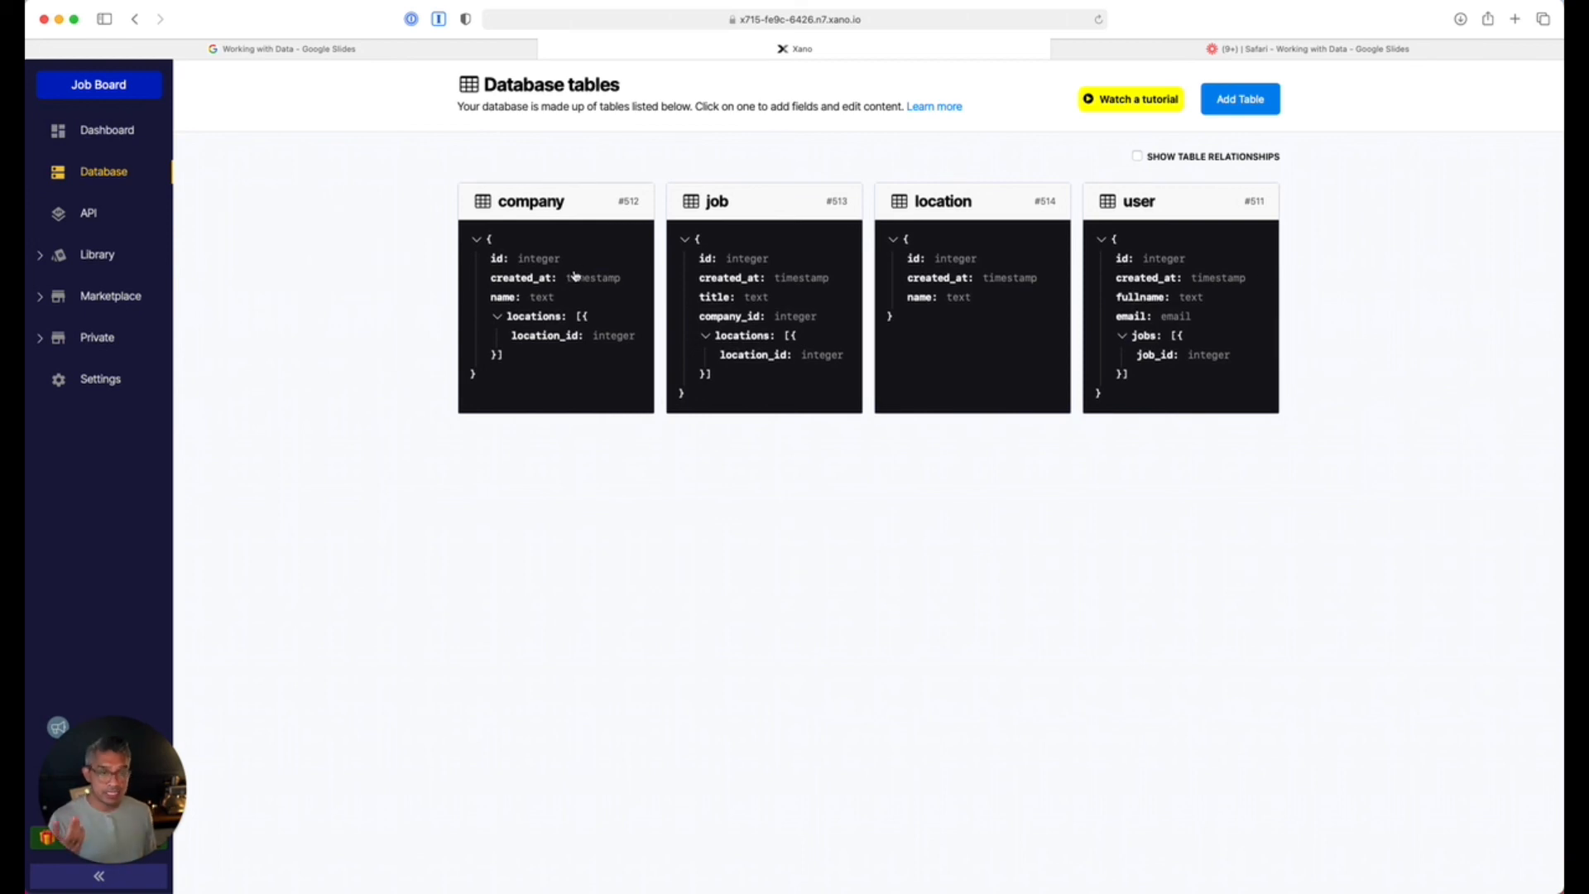
Go to the API section showing the Default API Group's 20 endpoints.
left_click(81, 217)
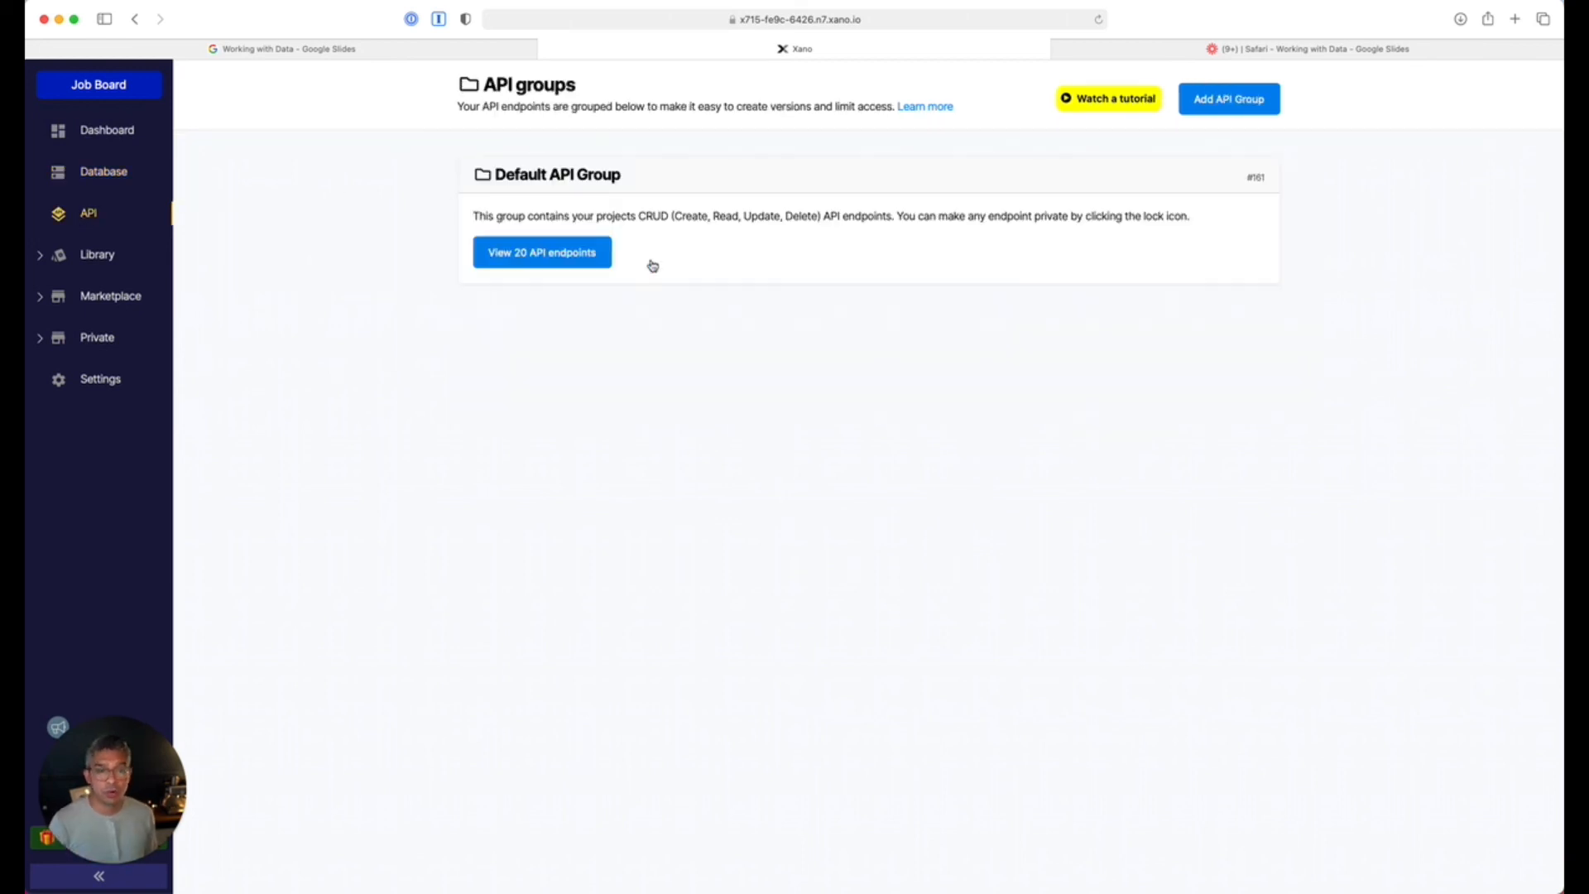
Run the GET /location endpoint and confirm it returns Los Angeles, Paris and Berlin (ids 1–3).
left_click(573, 251)
scroll(756, 505, "down", 6)
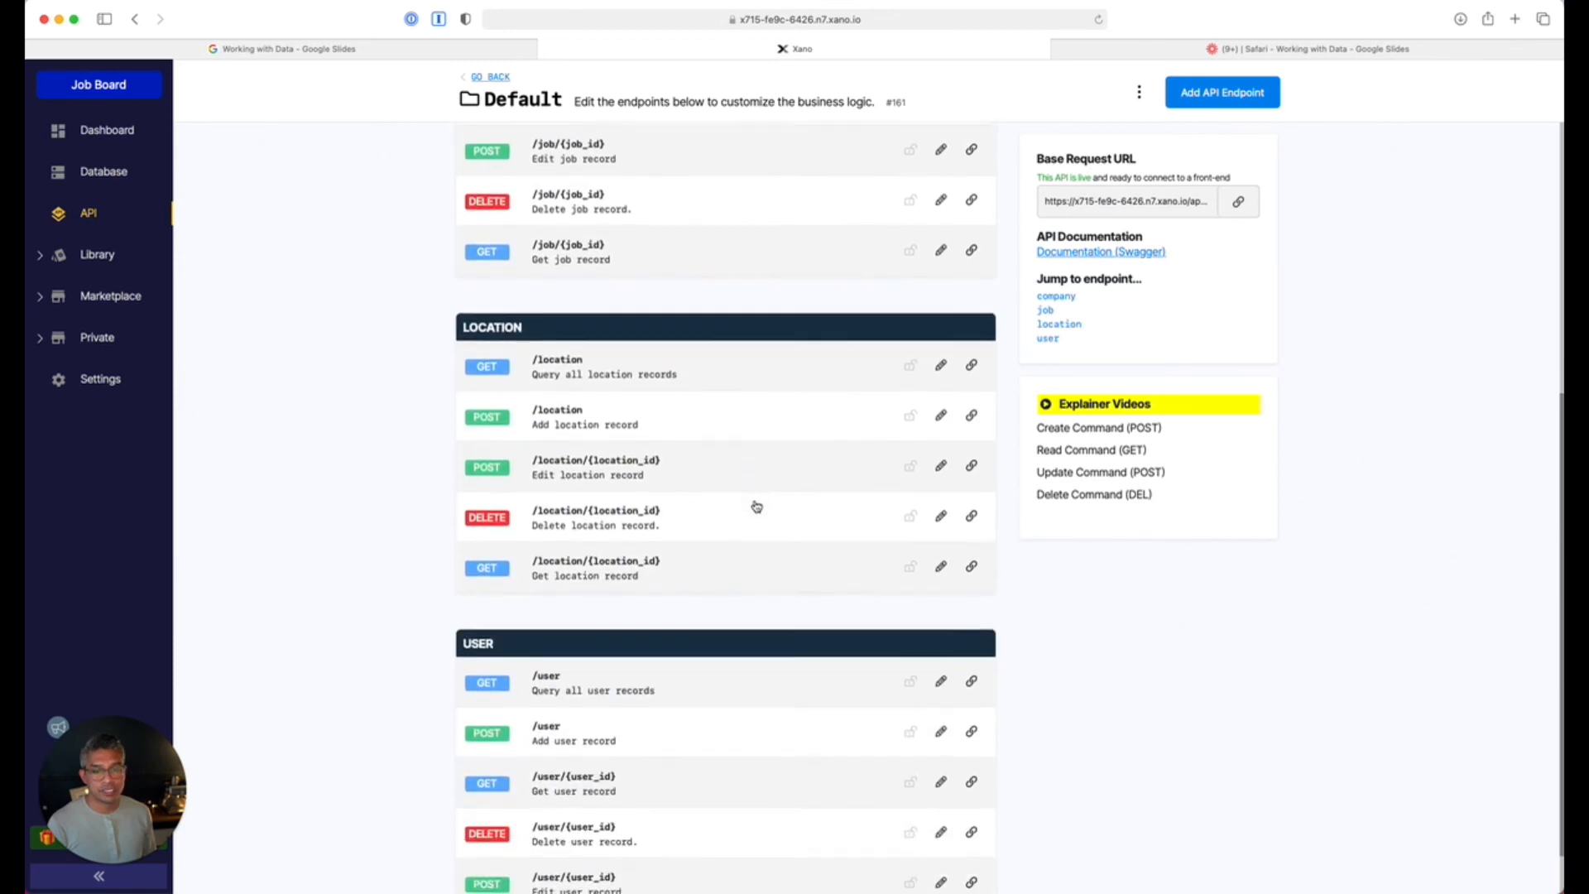
left_click(615, 297)
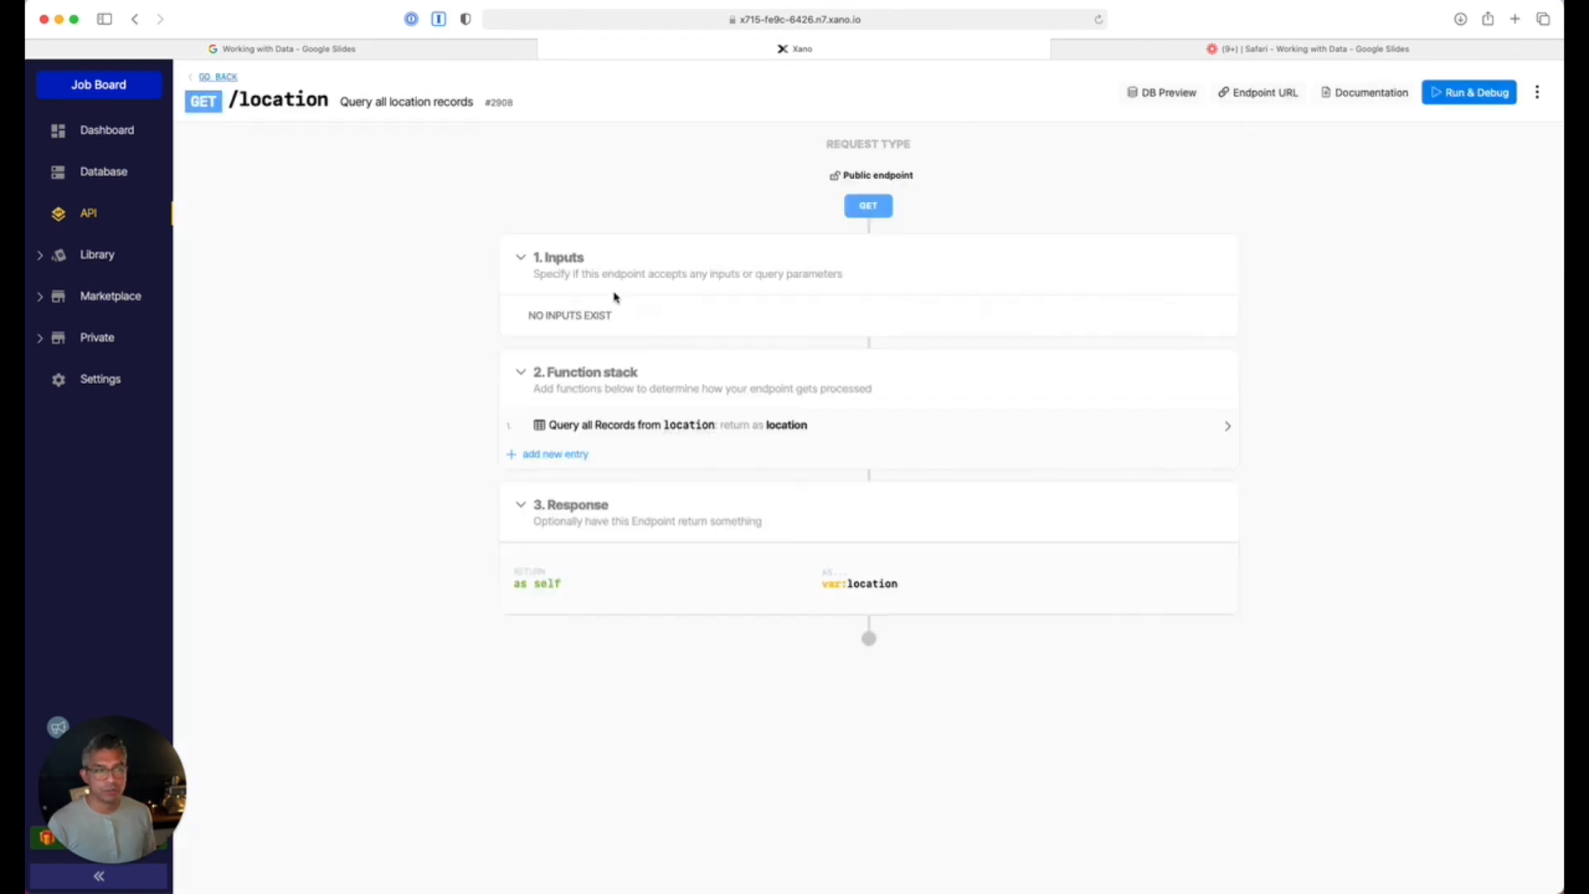
left_click(1461, 94)
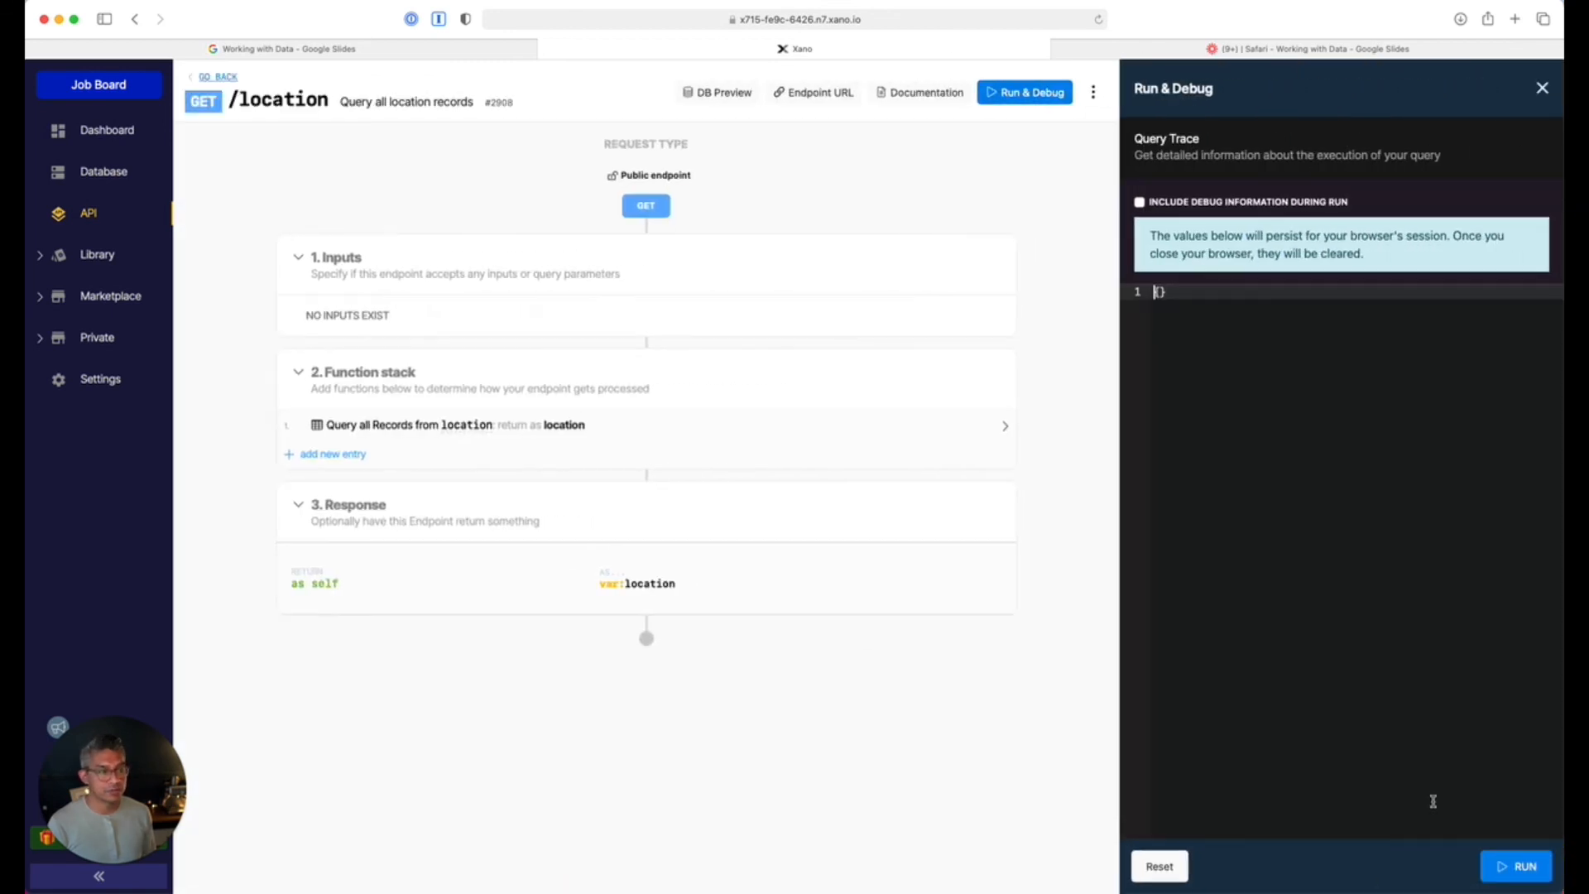
left_click(1497, 866)
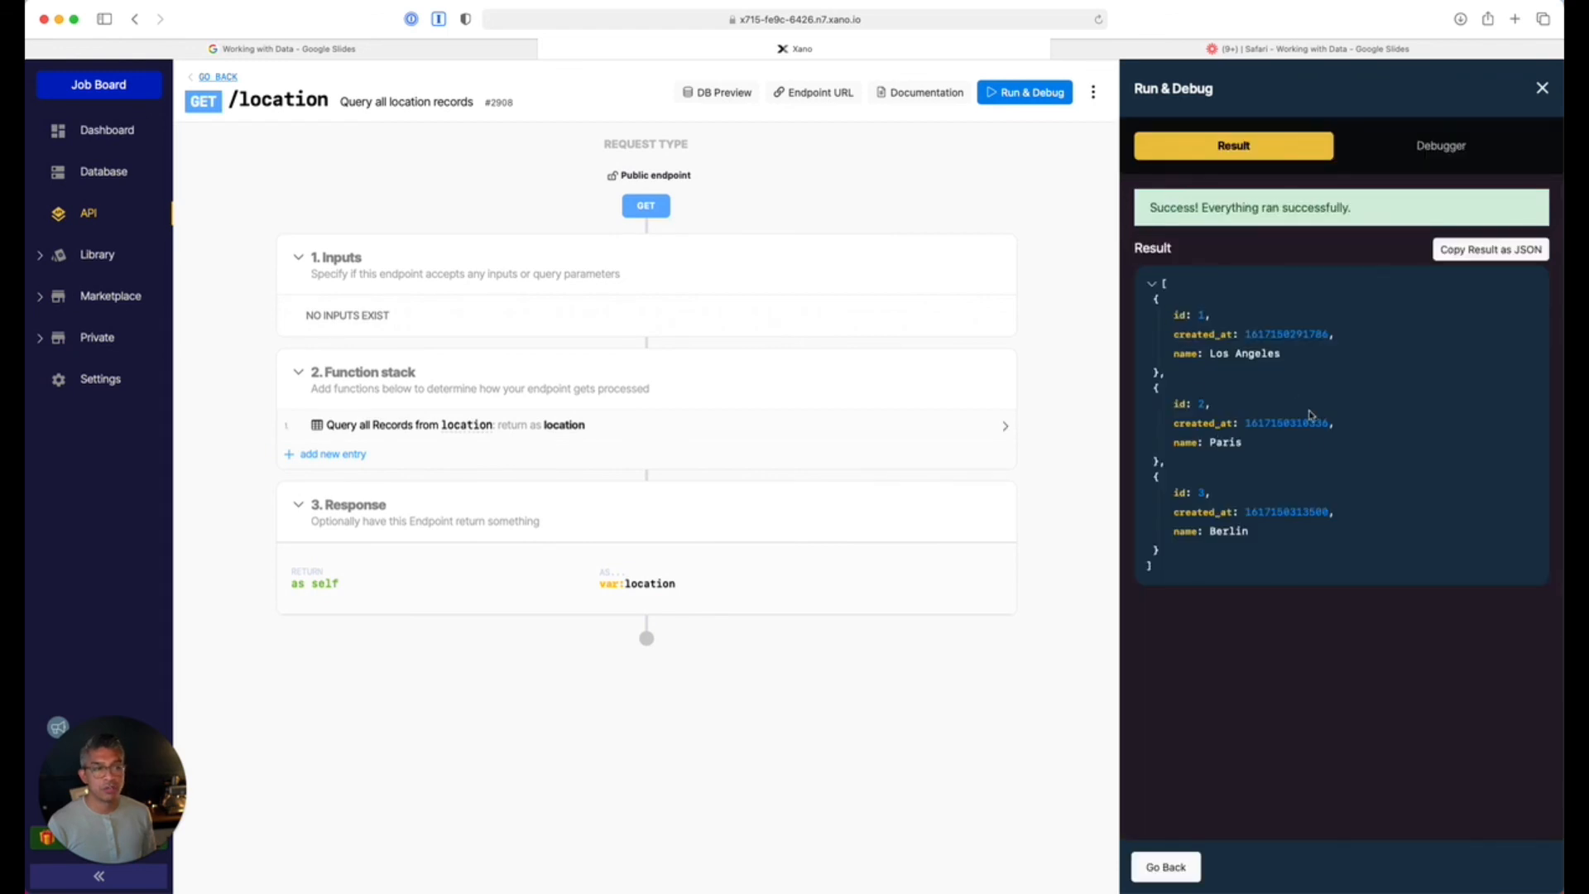